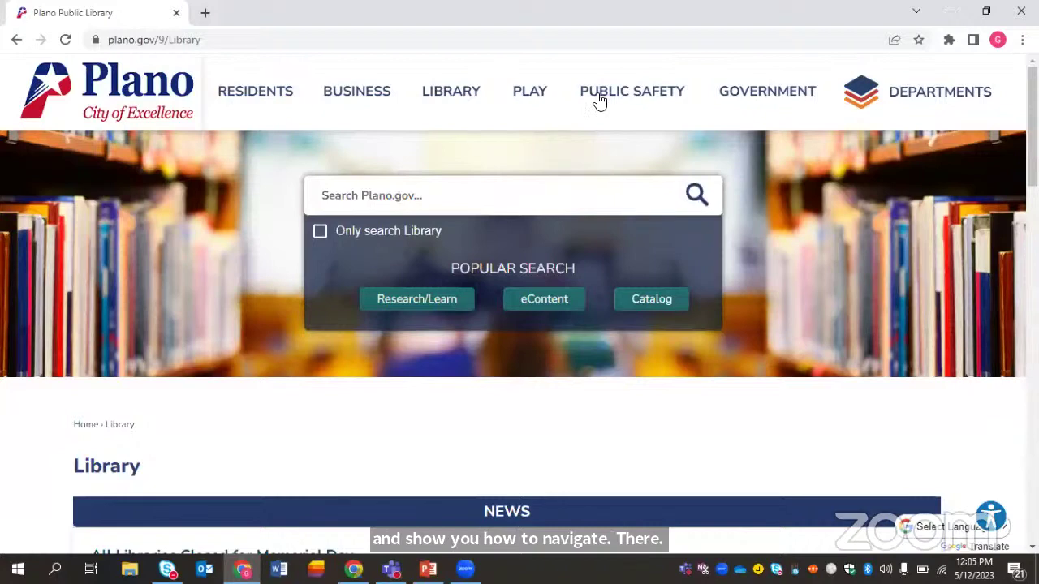
Go to planolibrary.org and look over the Plano Public Library main page.
click(243, 41)
text(pl)
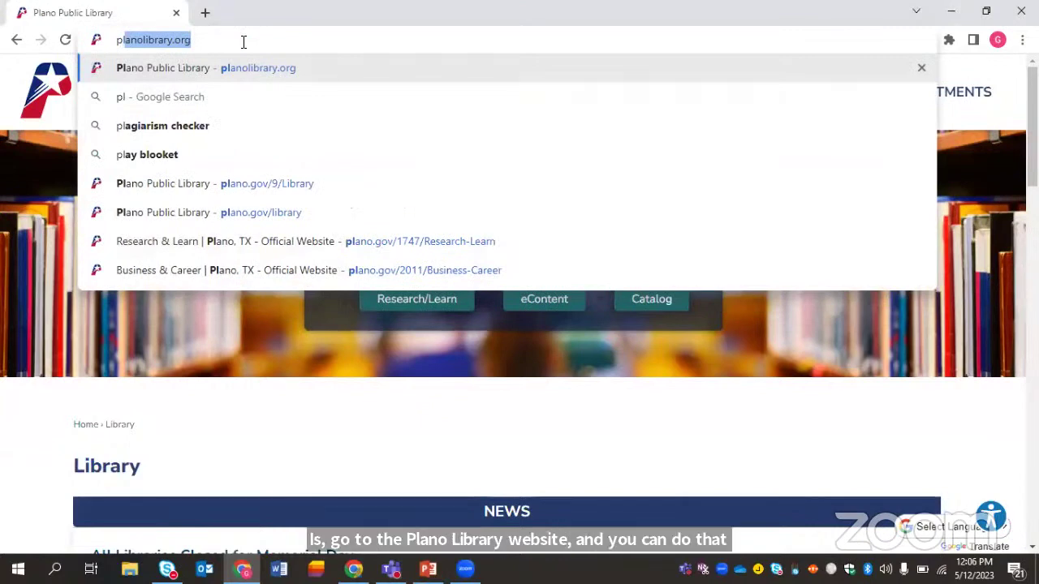
key(Return)
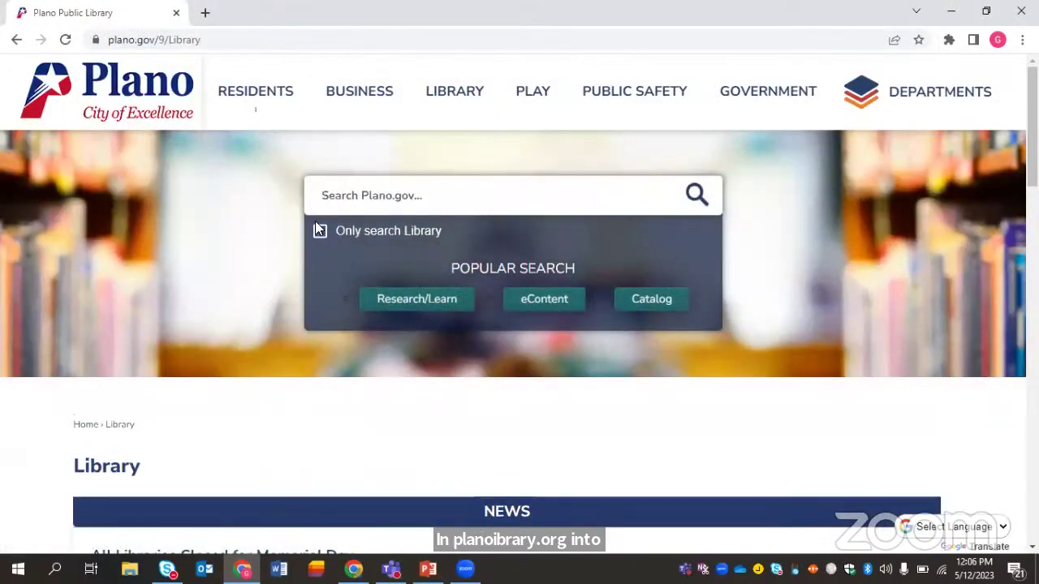
scroll(365, 330, down, 2)
scroll(365, 336, down, 1)
scroll(365, 336, up, 3)
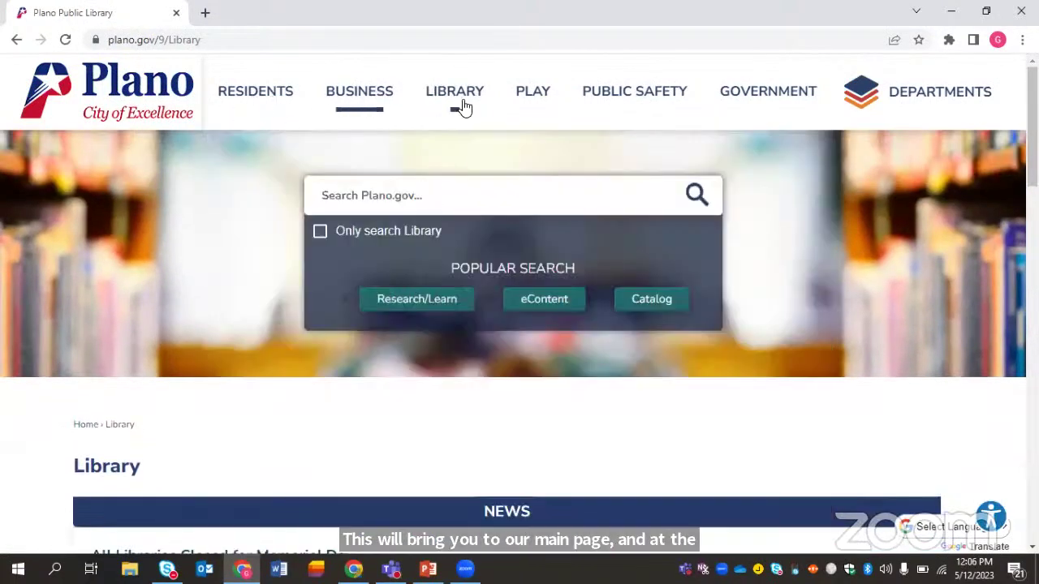
Open the library's Research & Learn page and go to its Business & Career resources.
mouse_move(464, 104)
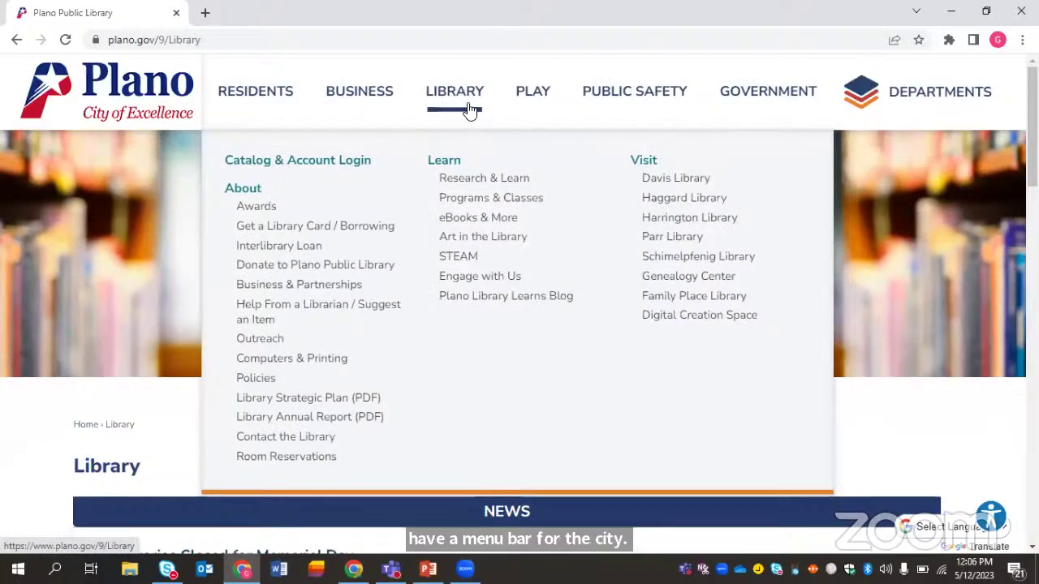
click(467, 182)
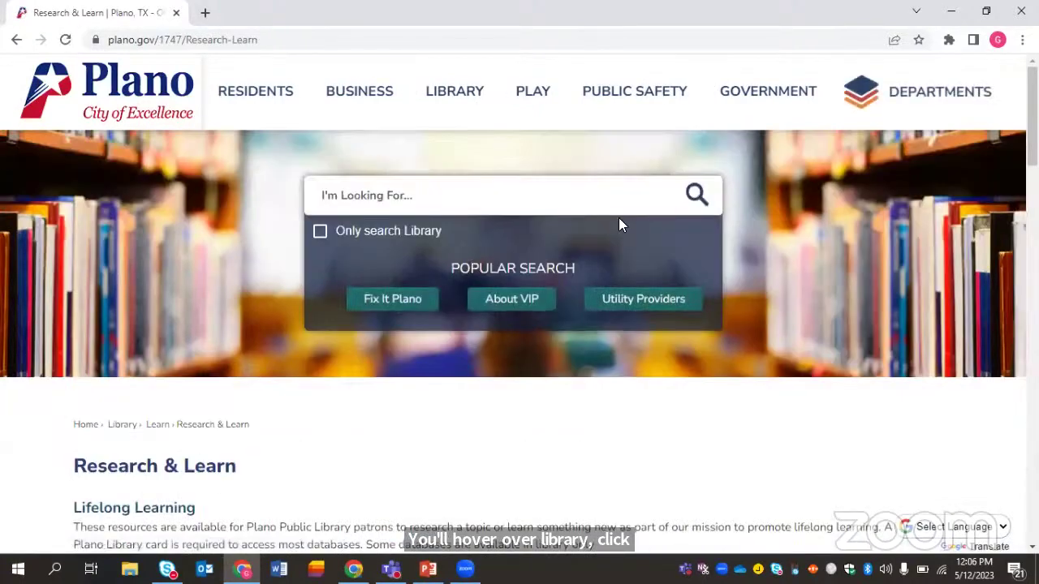
scroll(618, 217, down, 1)
scroll(737, 331, down, 4)
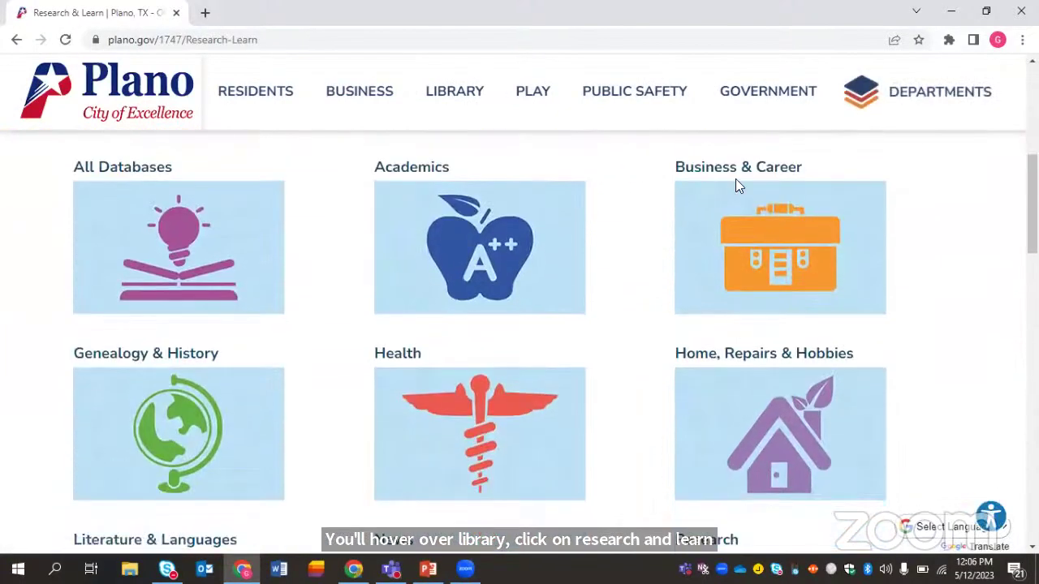
click(789, 262)
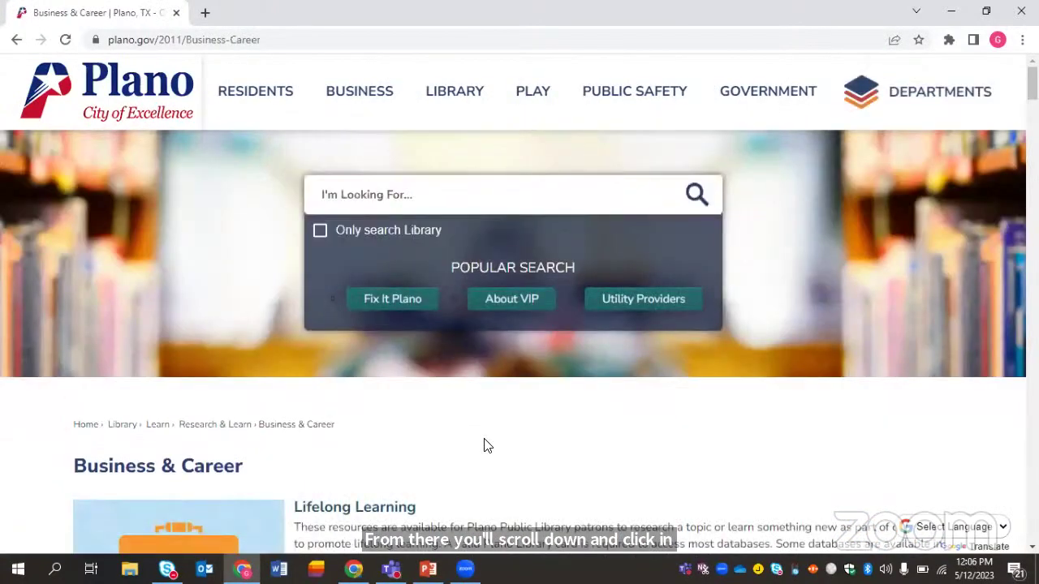
Find Value Line at the end of the Business resources list and access the database.
scroll(487, 446, down, 7)
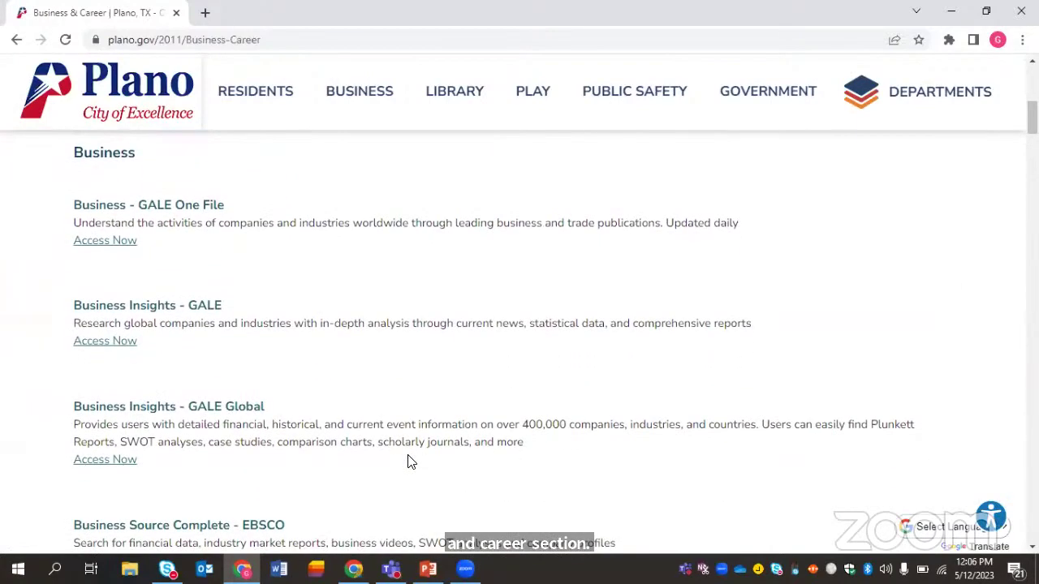
scroll(410, 462, down, 5)
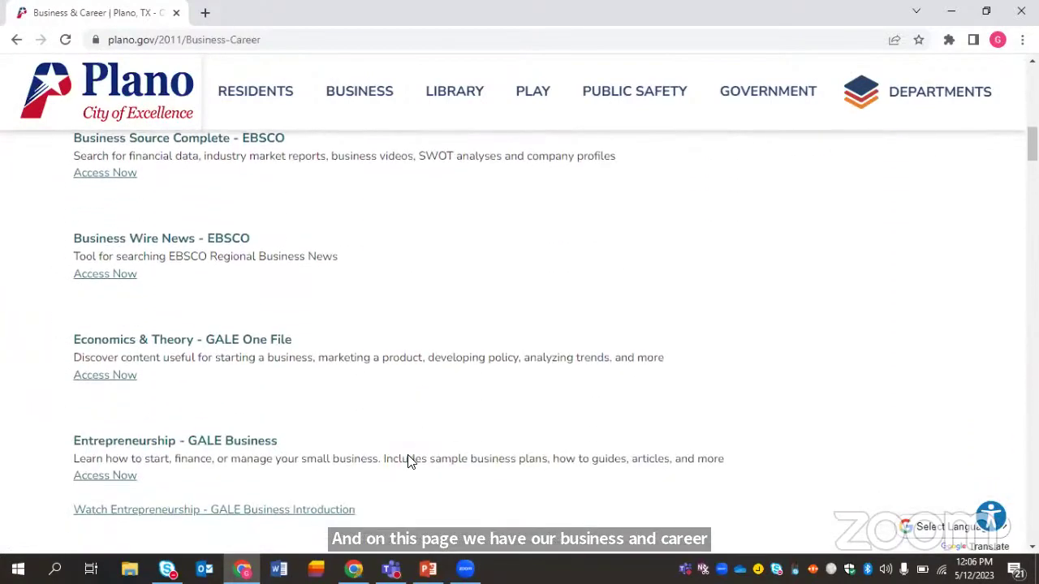
scroll(410, 461, down, 10)
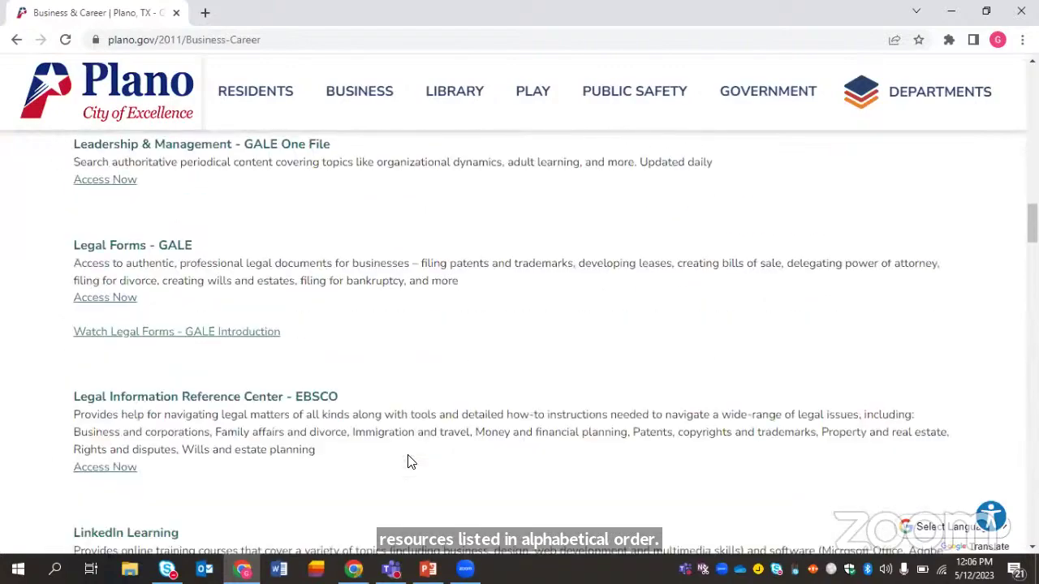
scroll(410, 461, down, 8)
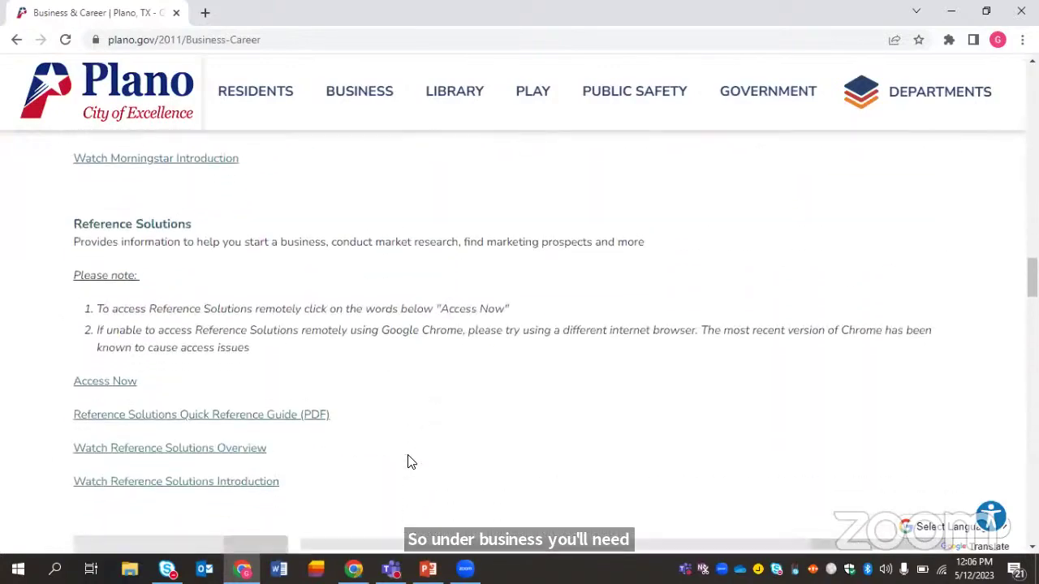
scroll(409, 462, down, 6)
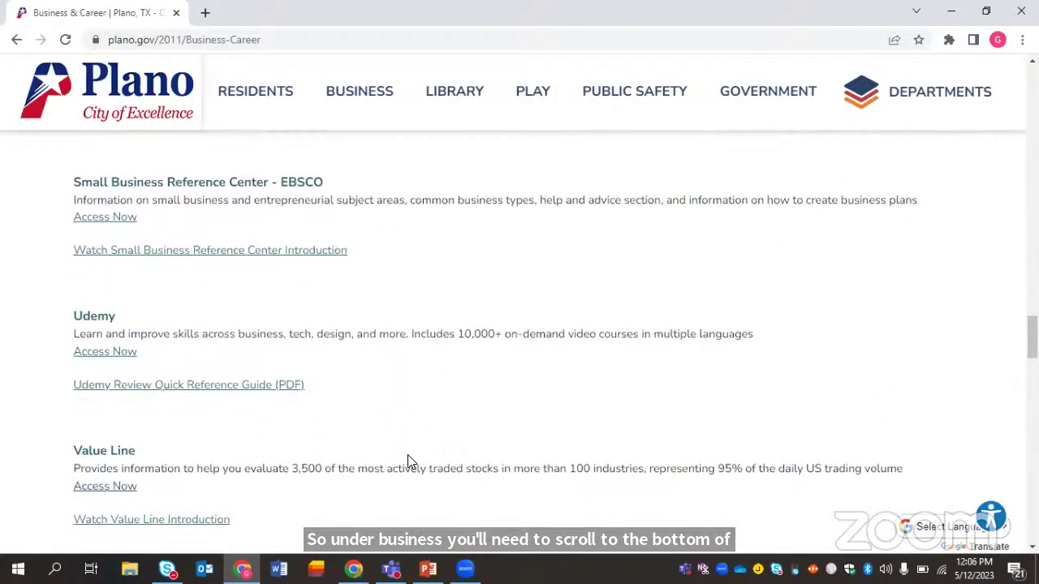
scroll(410, 461, down, 2)
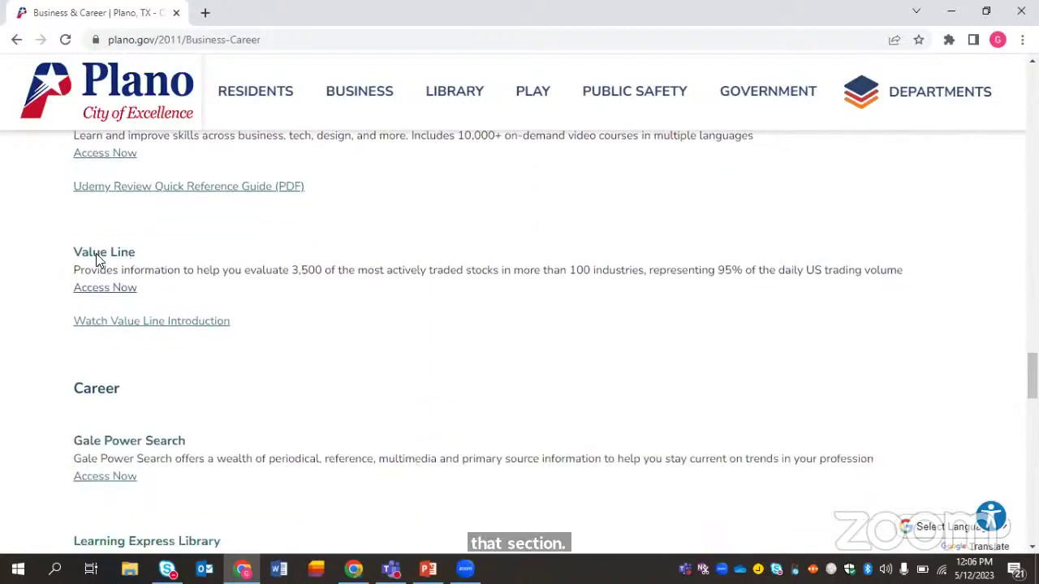
click(91, 296)
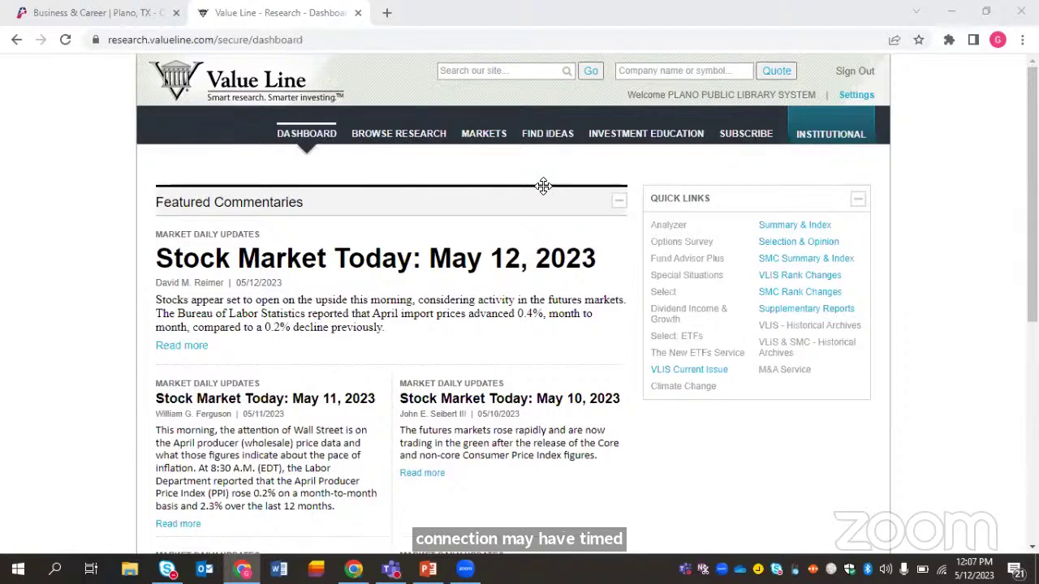
Revisit the Value Line entry on the library's Business & Career page and return to the Value Line dashboard.
click(127, 13)
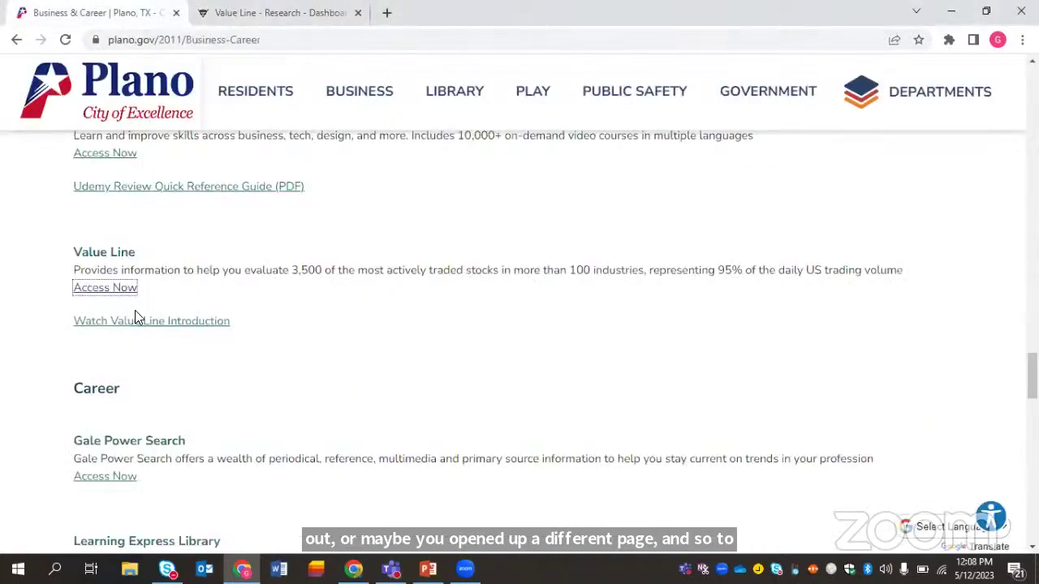
click(106, 289)
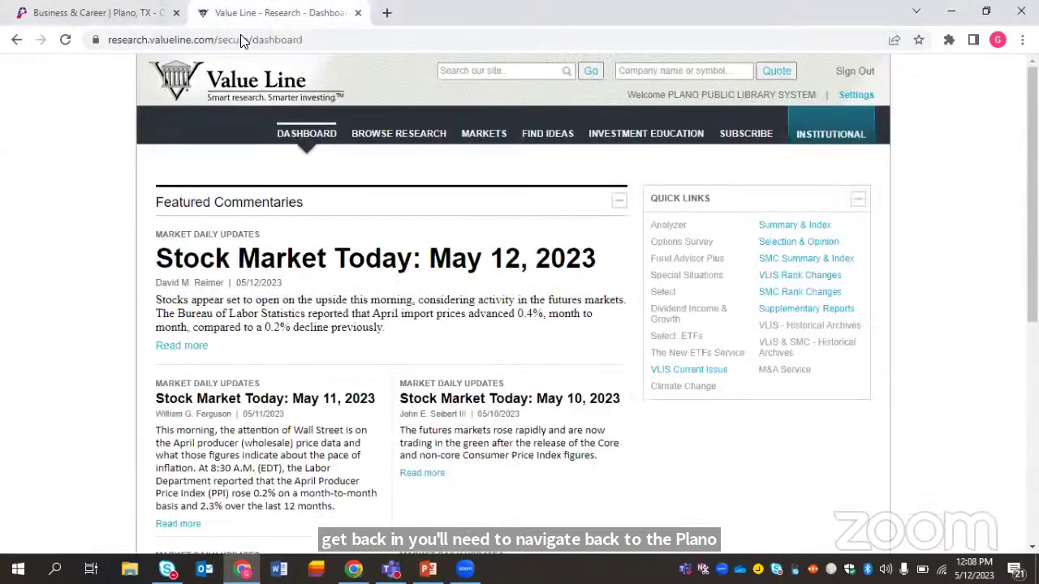
click(122, 14)
key(ctrl+Tab)
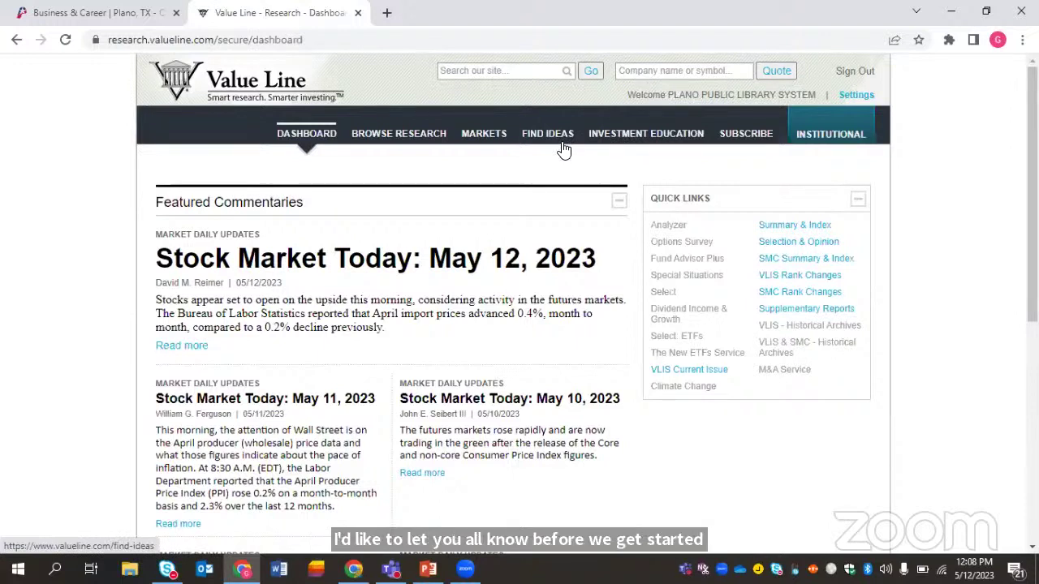
Open Value Line's Investment Education section.
click(633, 136)
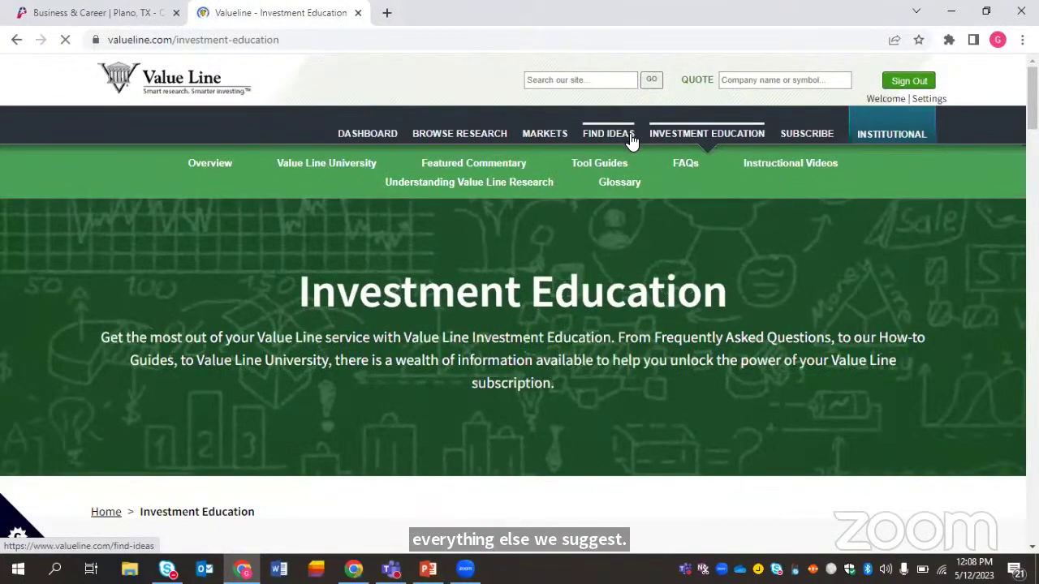
scroll(563, 354, down, 1)
scroll(563, 355, up, 1)
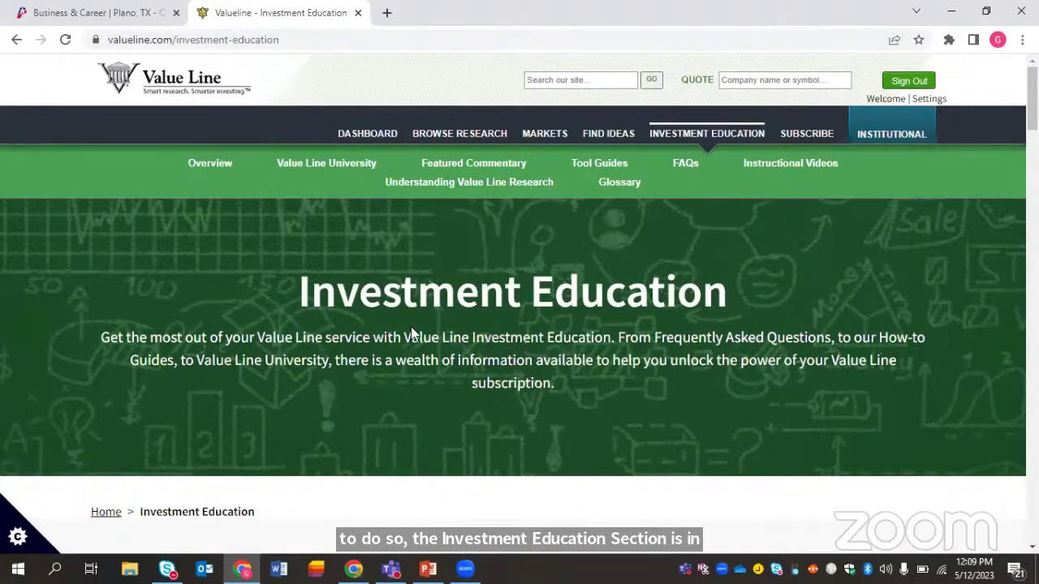
Open the Tool Guides in Investment Education and look through the available guides.
click(593, 169)
scroll(553, 335, down, 1)
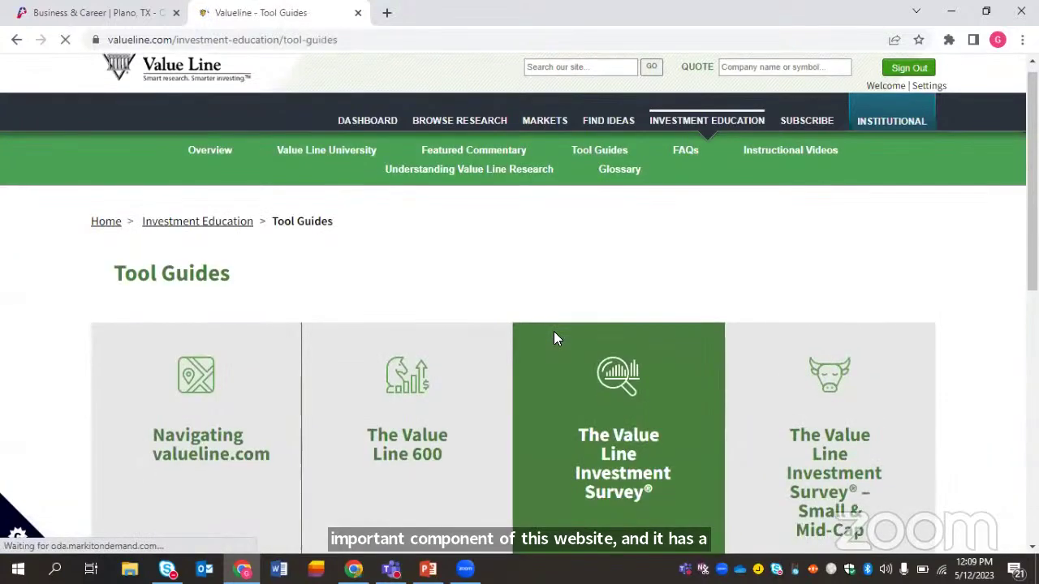
scroll(553, 334, down, 3)
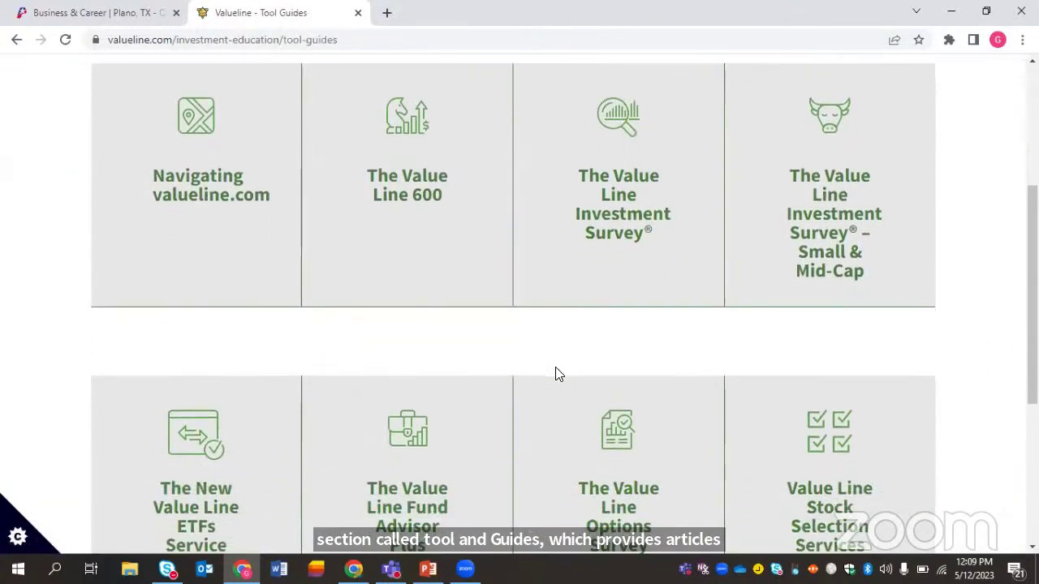
scroll(557, 375, down, 2)
scroll(557, 375, up, 3)
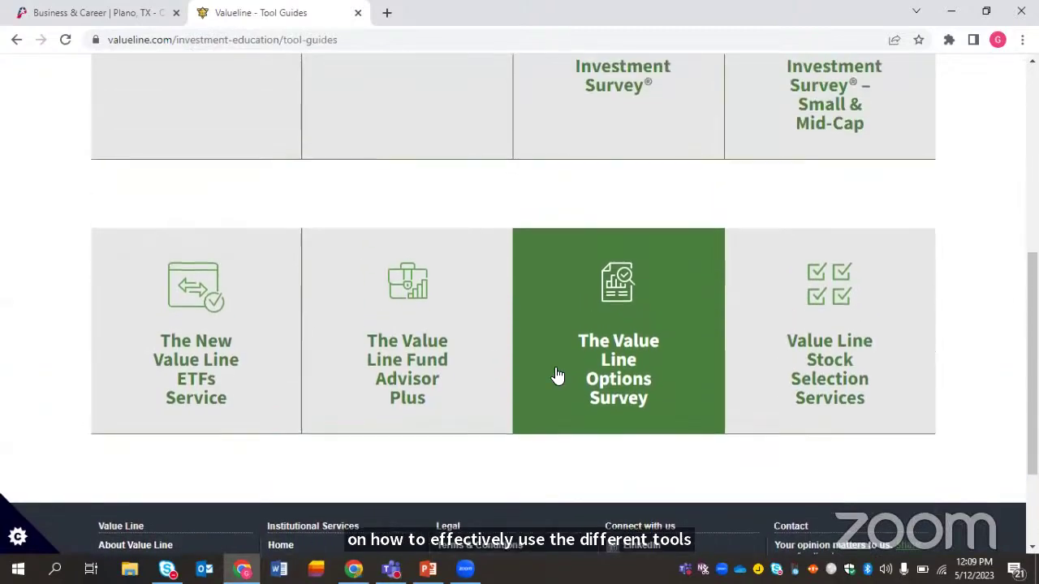
scroll(557, 375, up, 1)
scroll(559, 374, up, 3)
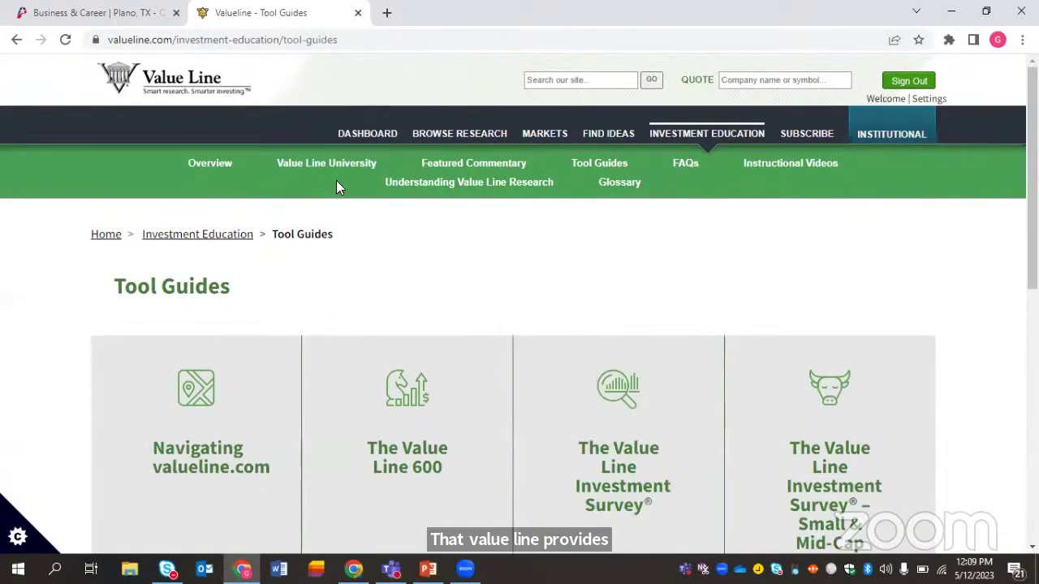
Open Value Line University and skim Part 1: Investment Basics.
click(325, 166)
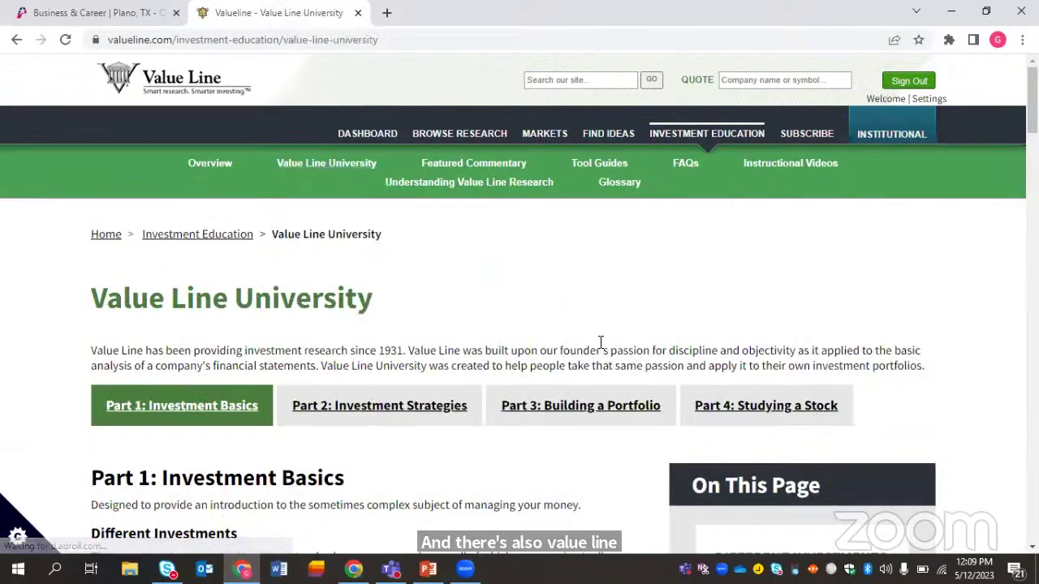
scroll(598, 347, down, 2)
scroll(598, 348, down, 5)
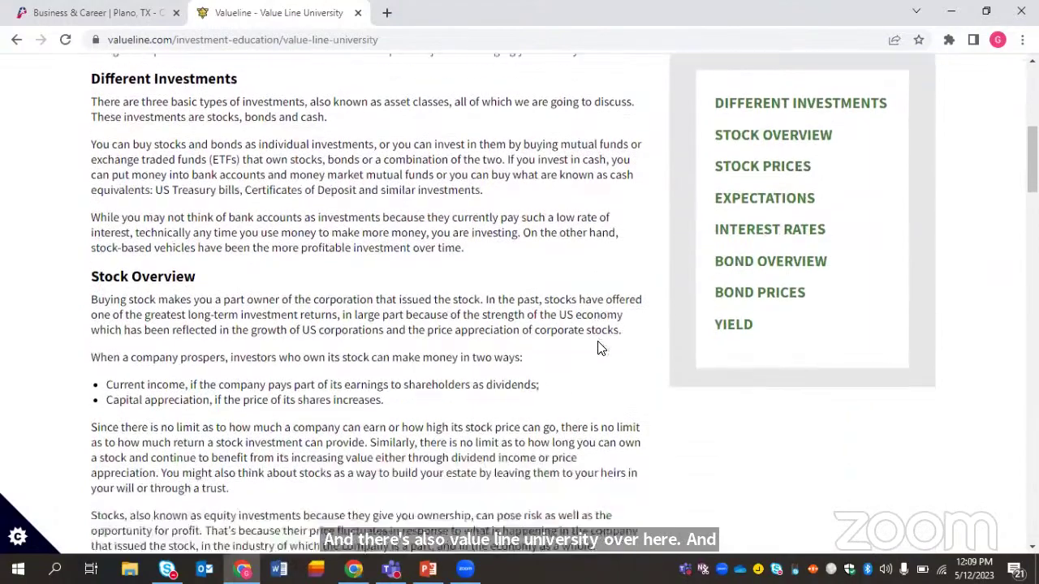
scroll(598, 348, down, 3)
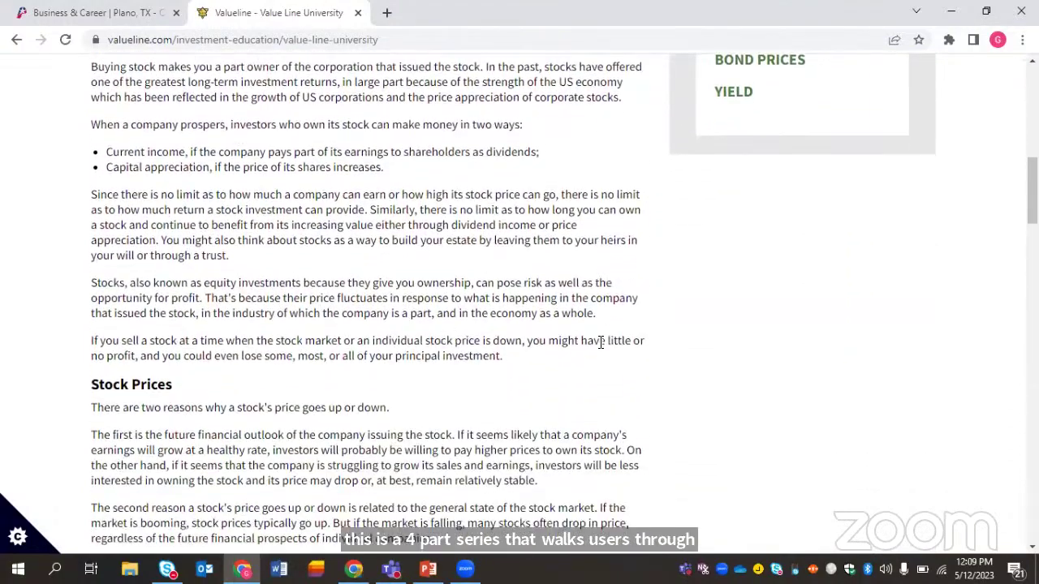
scroll(598, 348, down, 3)
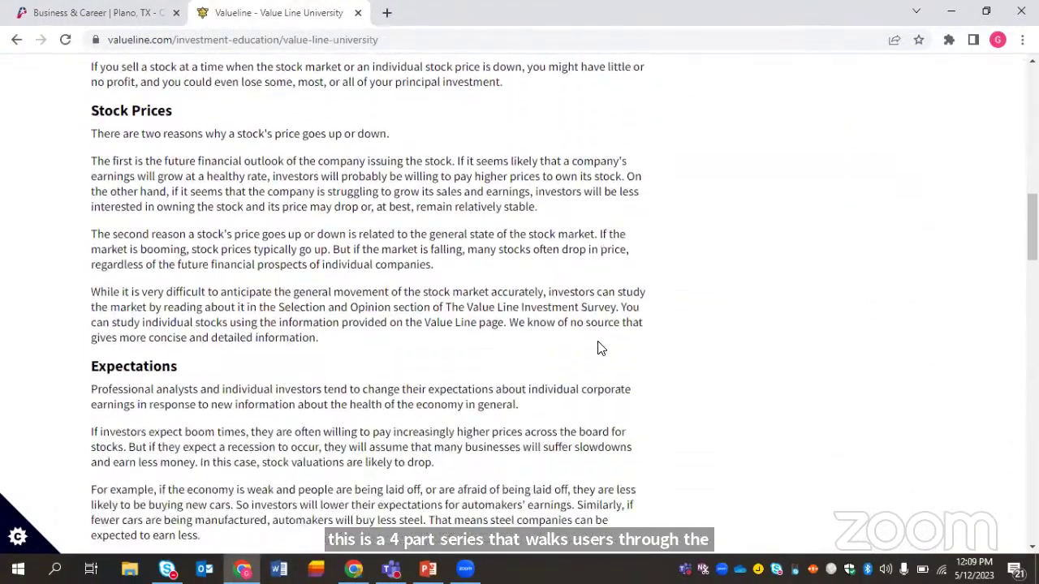
scroll(598, 348, up, 10)
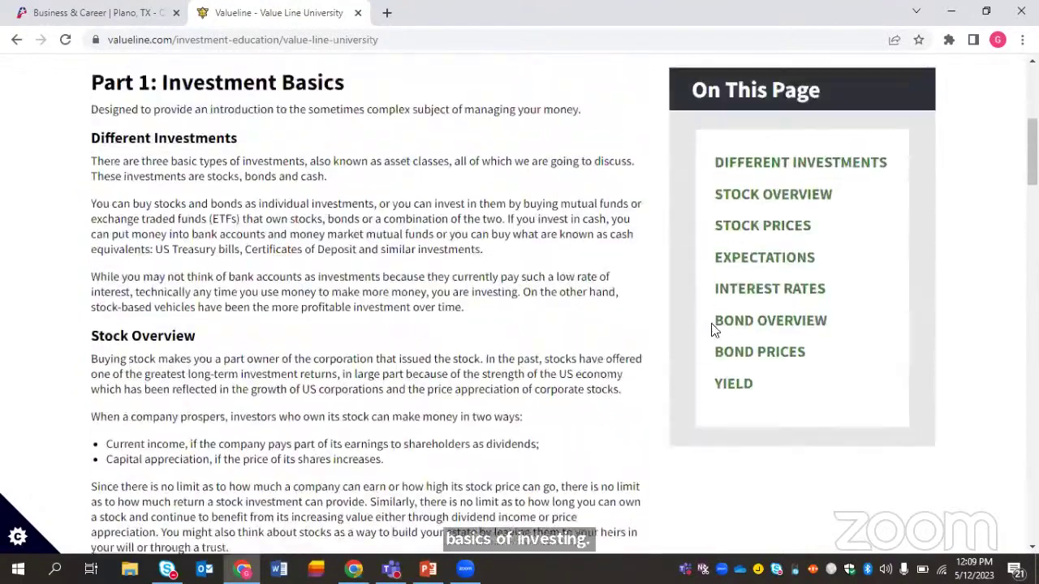
scroll(771, 409, up, 4)
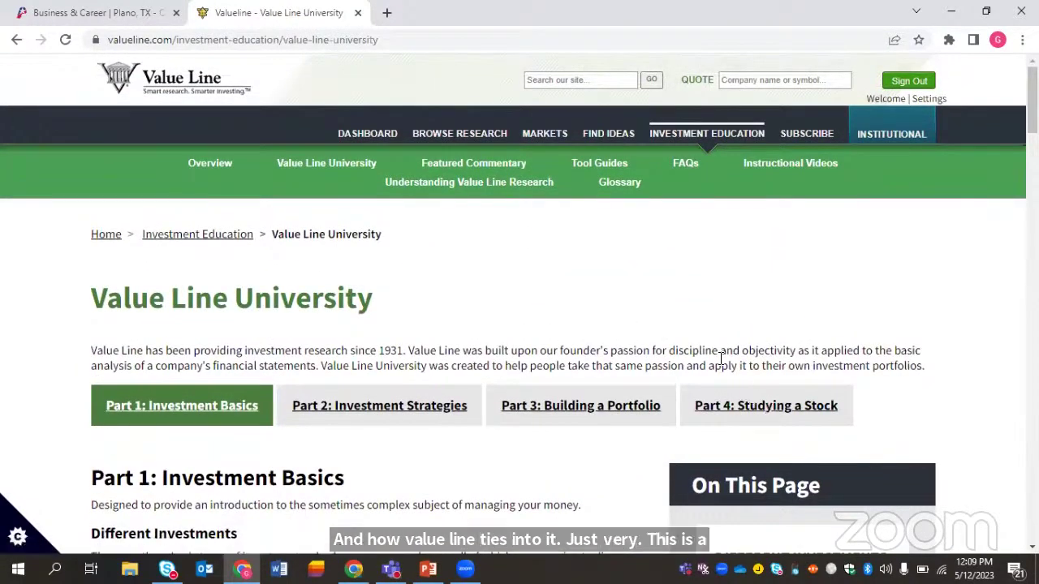
Return to the Value Line dashboard and look over the Featured Commentaries.
click(368, 138)
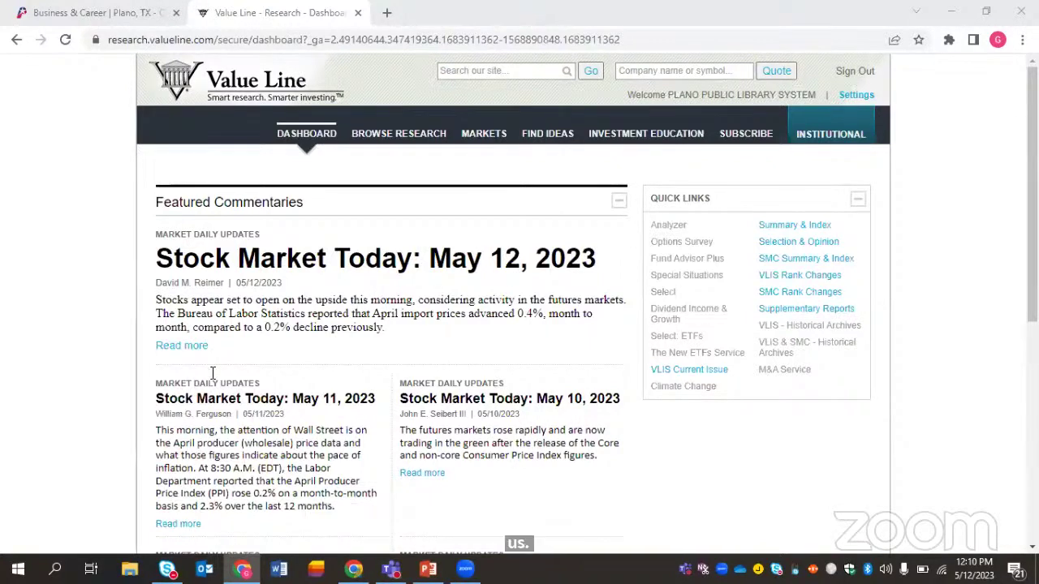
scroll(538, 366, down, 1)
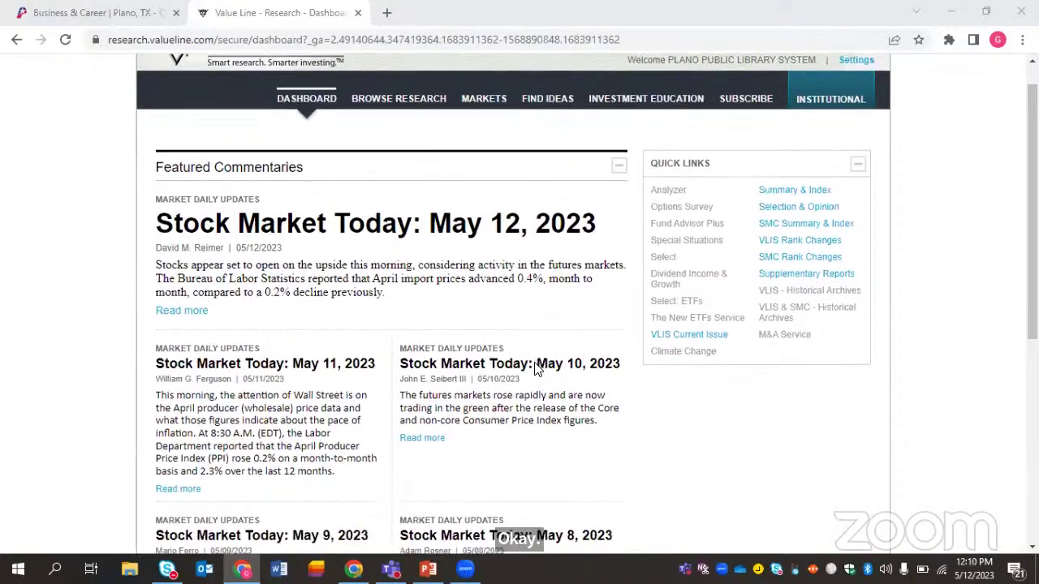
scroll(536, 369, up, 1)
scroll(535, 369, down, 1)
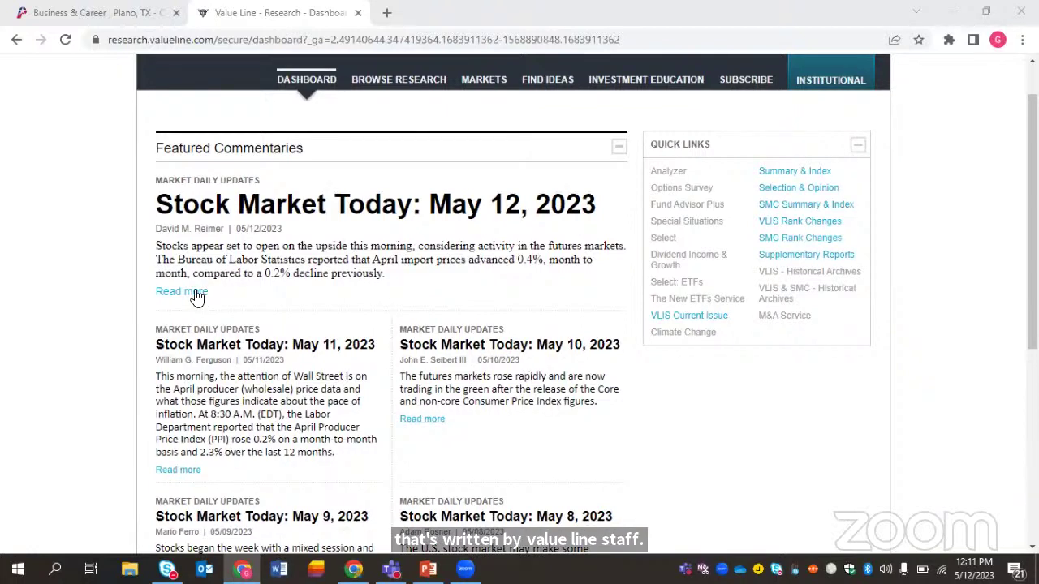
scroll(429, 423, down, 2)
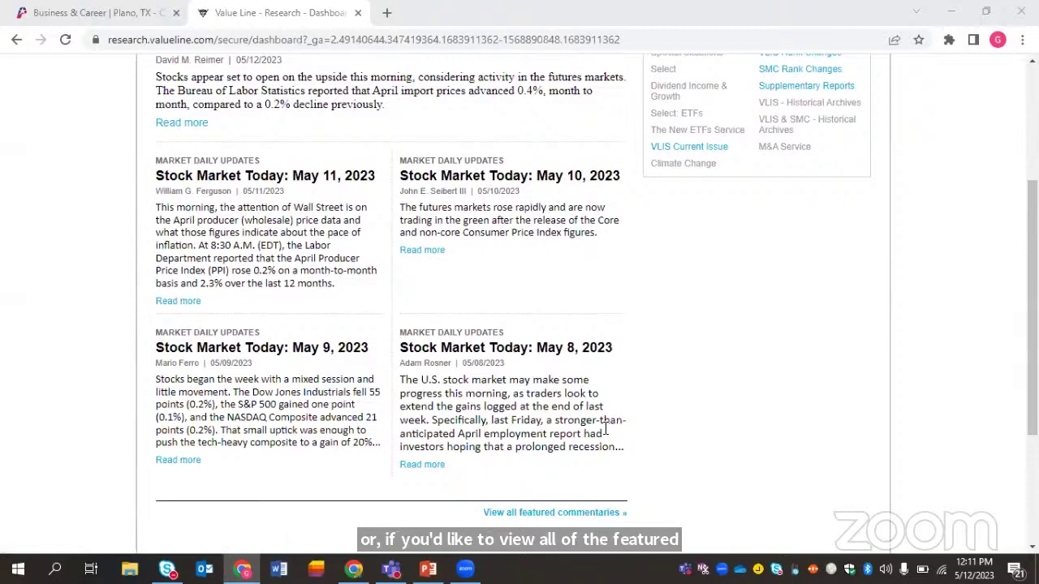
scroll(538, 278, up, 1)
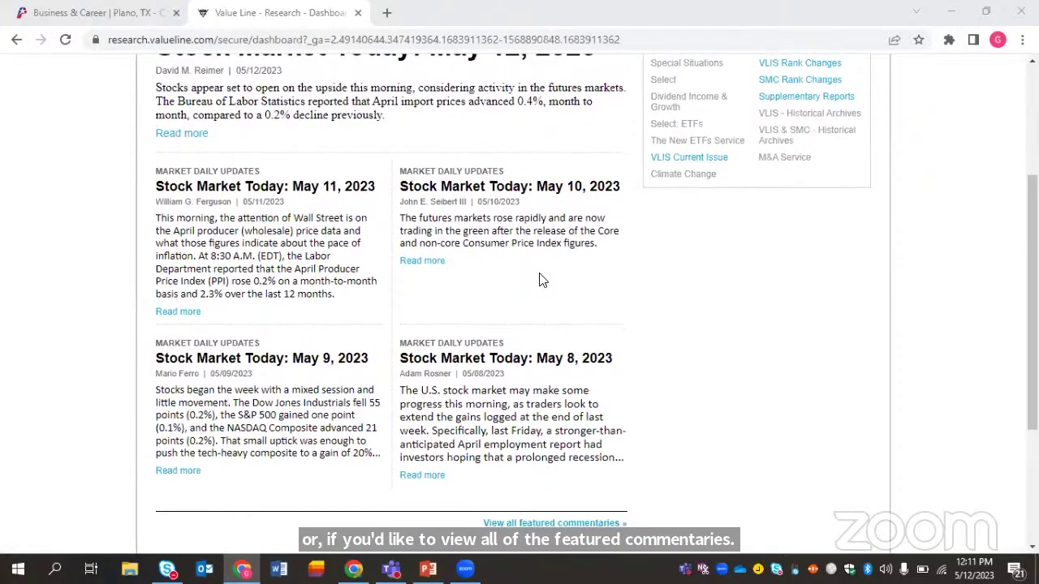
scroll(542, 278, up, 2)
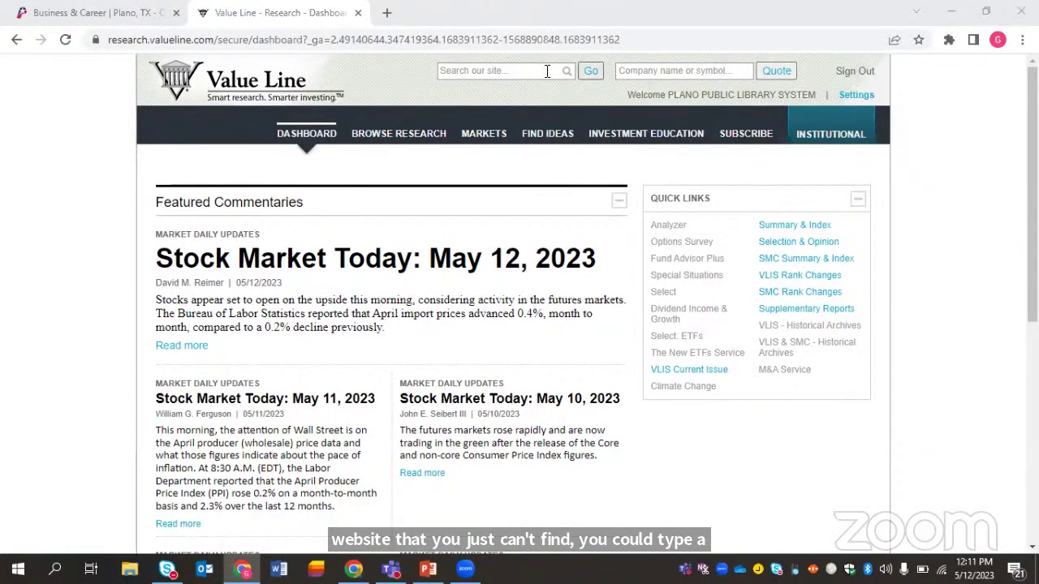
Search for a company quote by the name "3m".
click(657, 70)
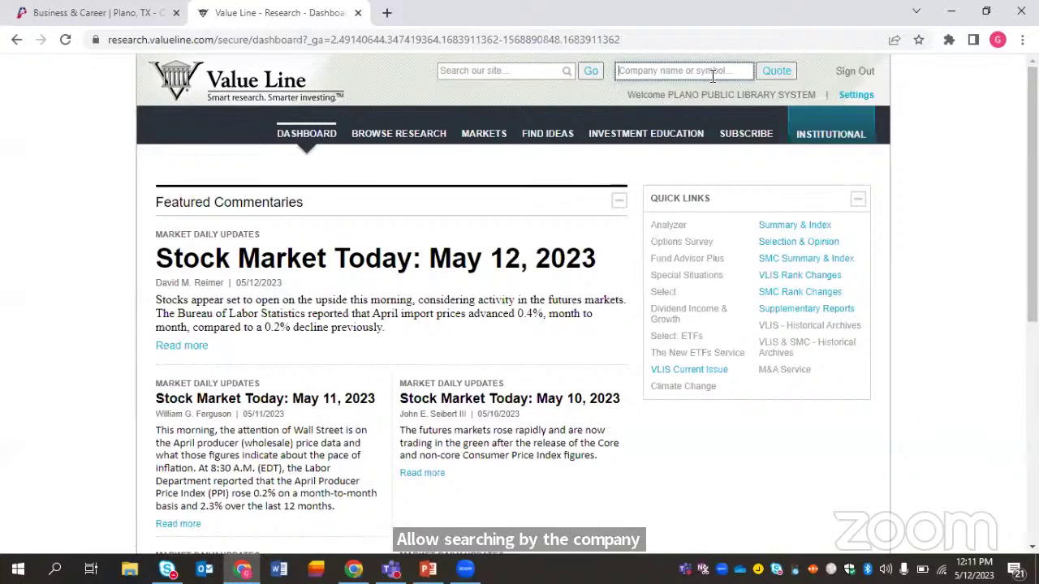
text(3)
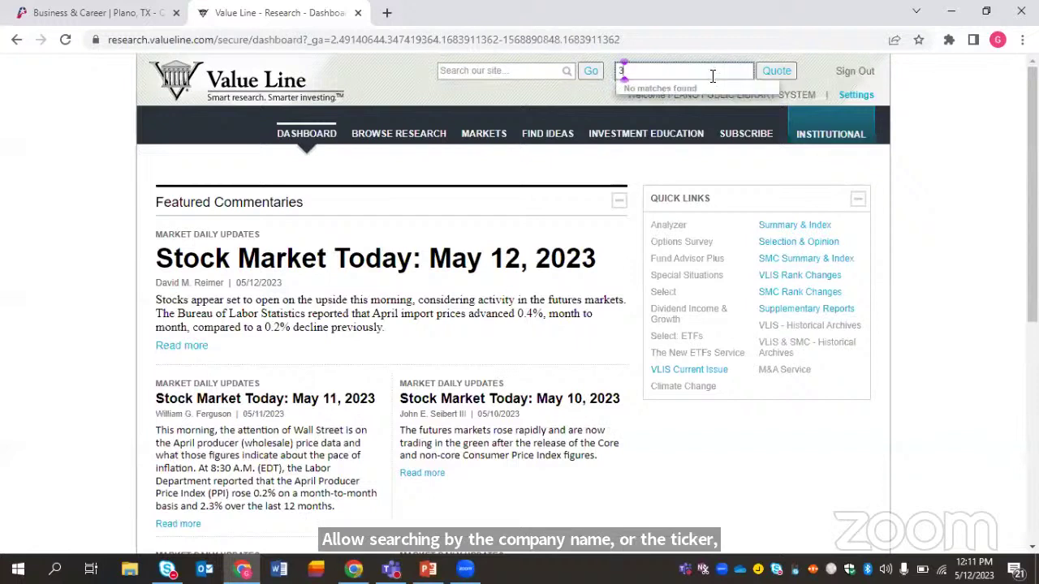
text(m)
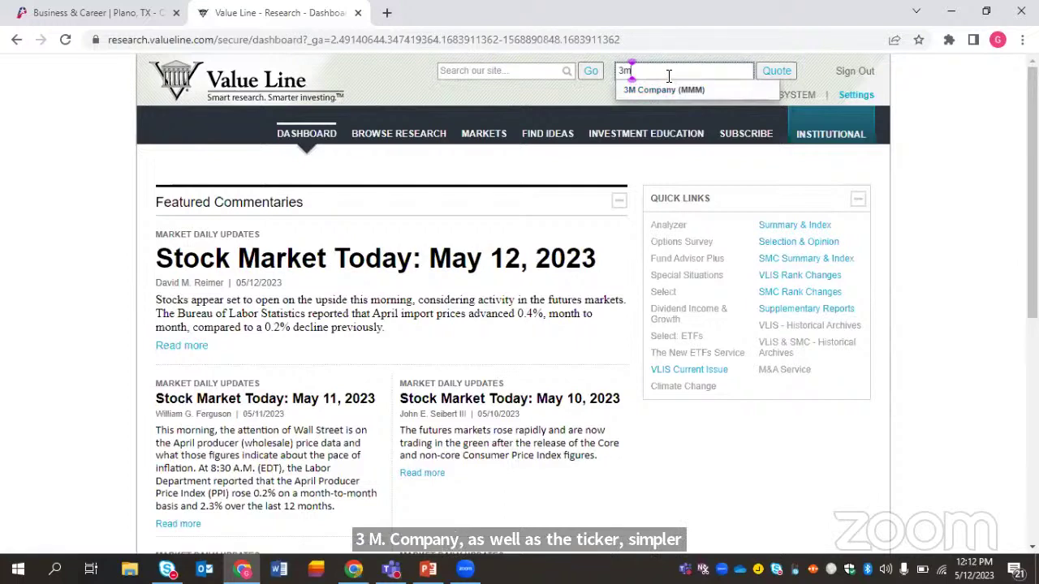
Replace the quote search with the ticker "mmm" and open the research page for 3M Company (MMM).
key(BackSpace)
key(BackSpace)
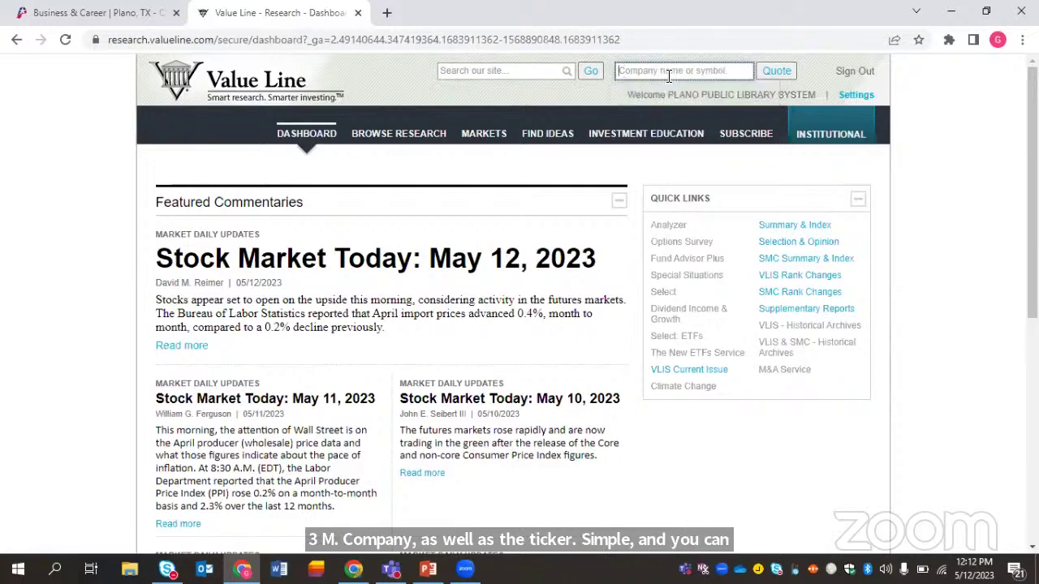
text(mm)
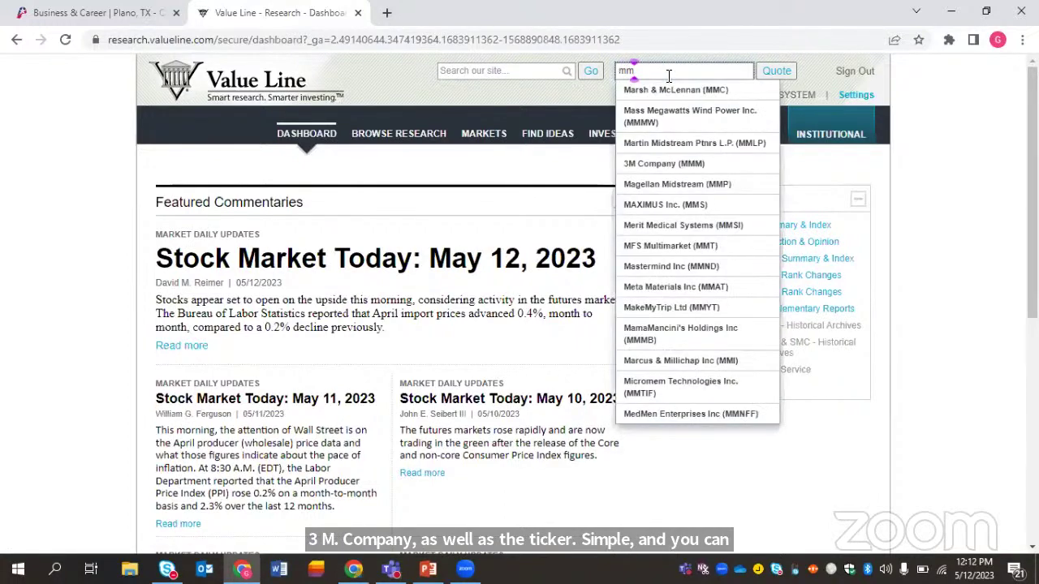
text(m)
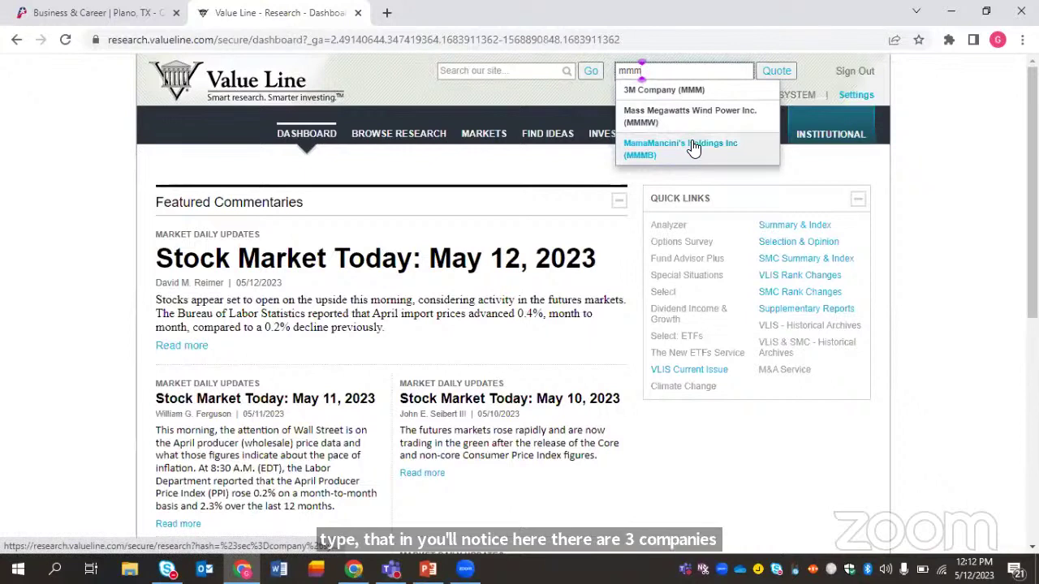
click(680, 95)
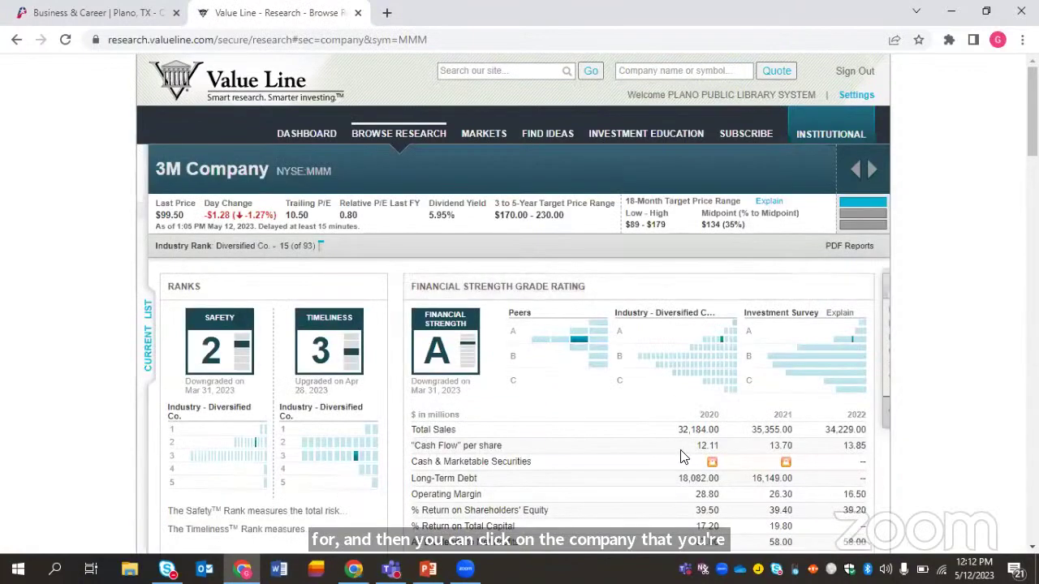
Look over 3M Company's ranks, financial strength and commentary sections, and return to the dashboard.
scroll(681, 457, down, 2)
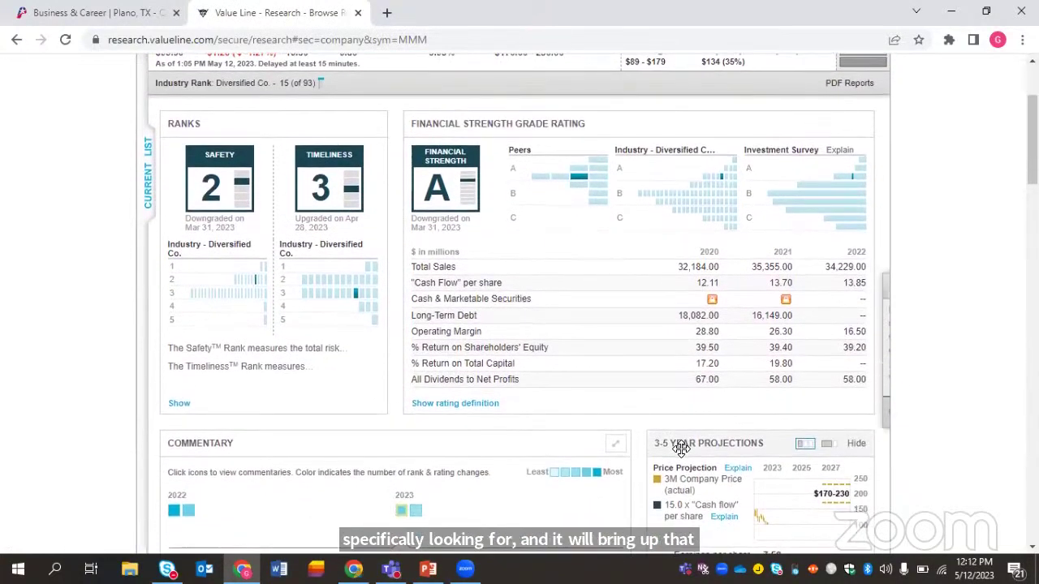
scroll(681, 450, down, 1)
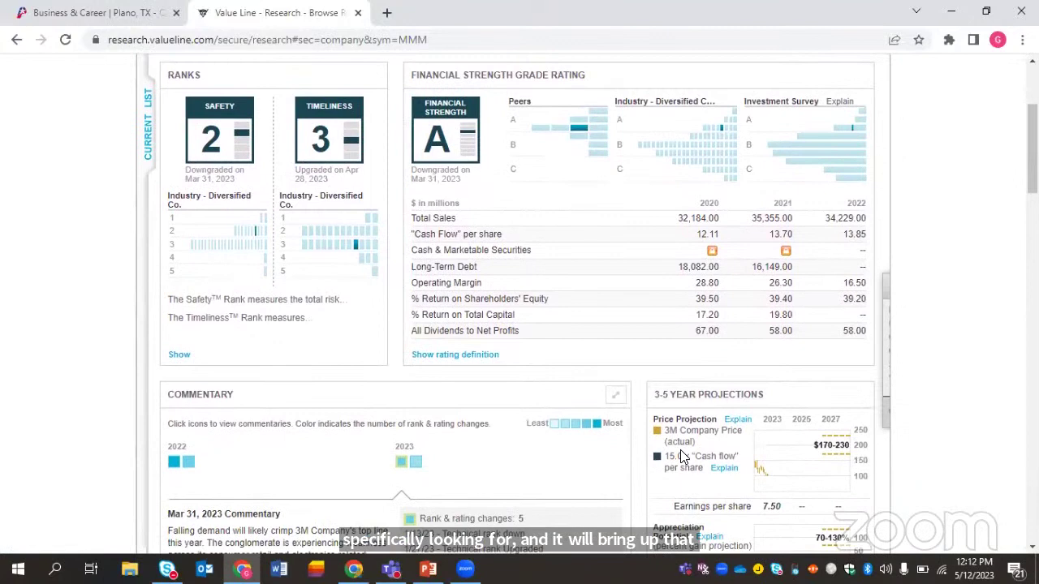
scroll(680, 457, up, 3)
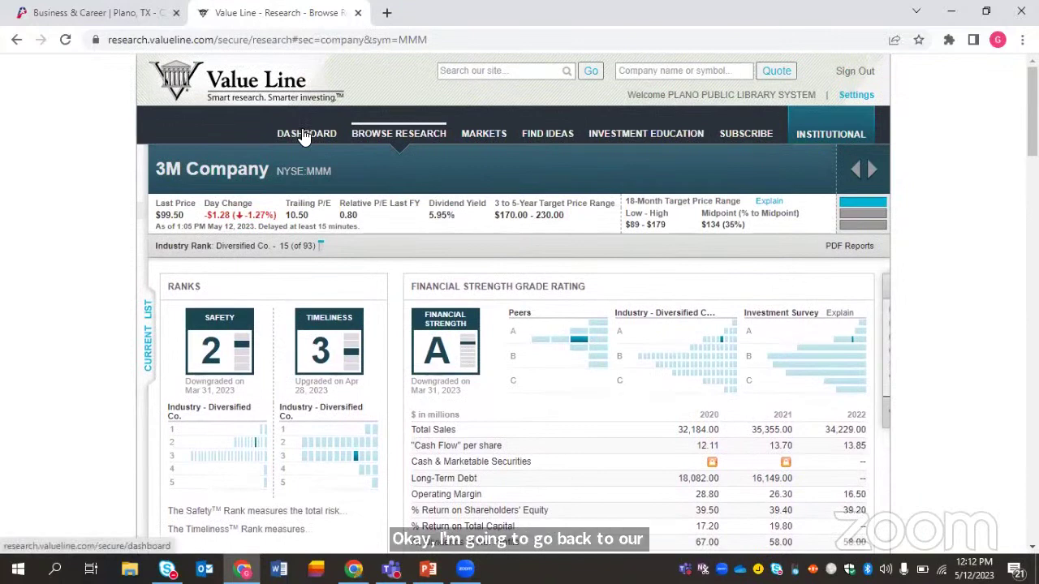
click(305, 137)
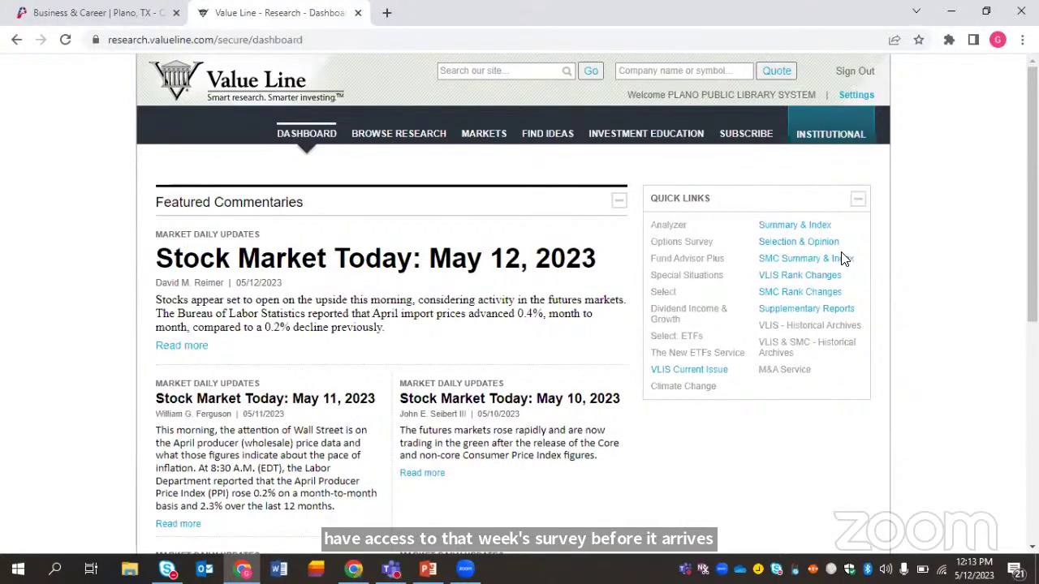
Open the Summary & Index report, skim its Index to Stocks pages, and close the report.
click(796, 230)
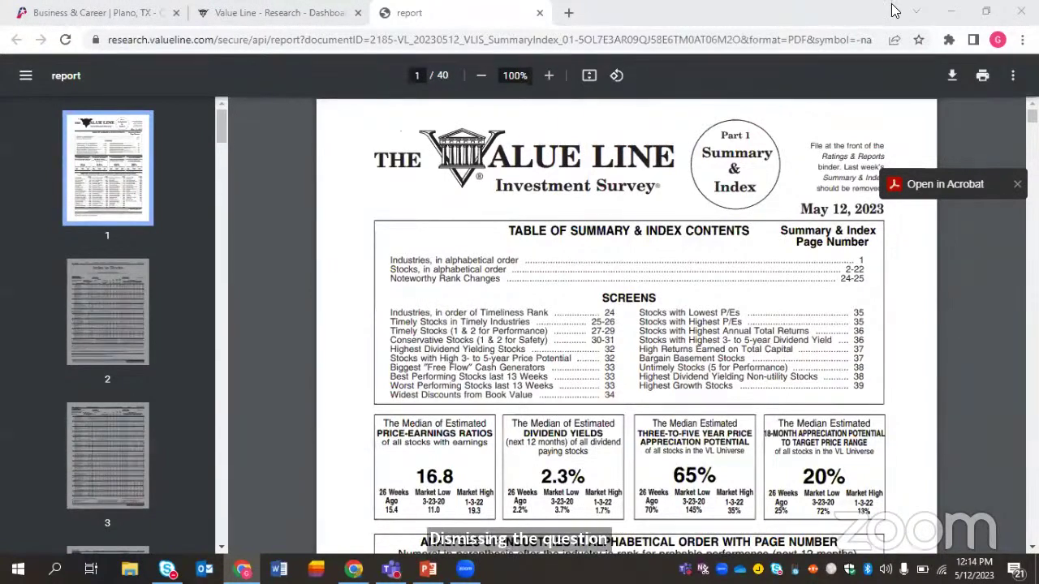
click(706, 73)
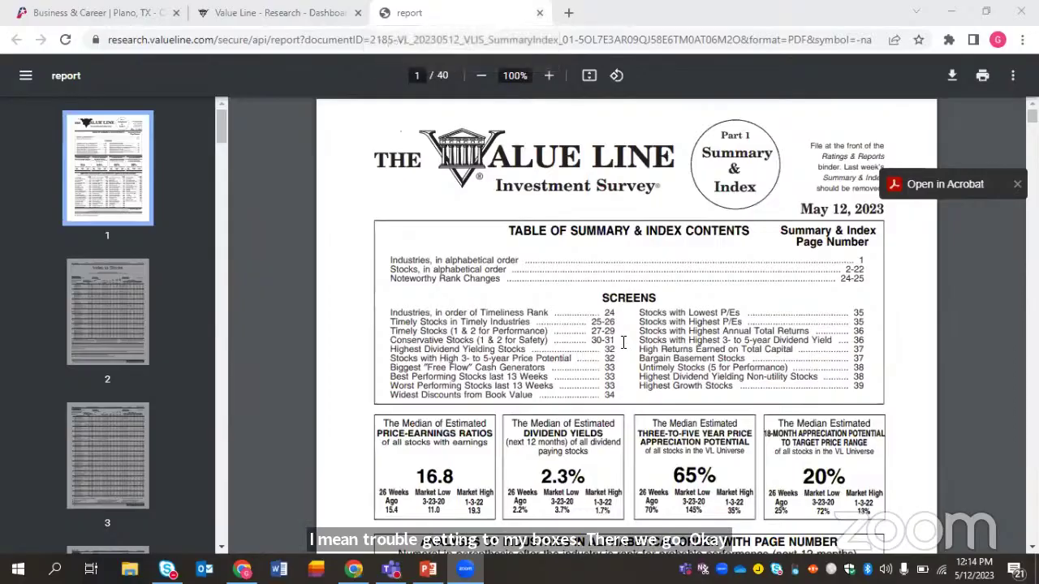
scroll(582, 269, down, 5)
scroll(622, 347, down, 12)
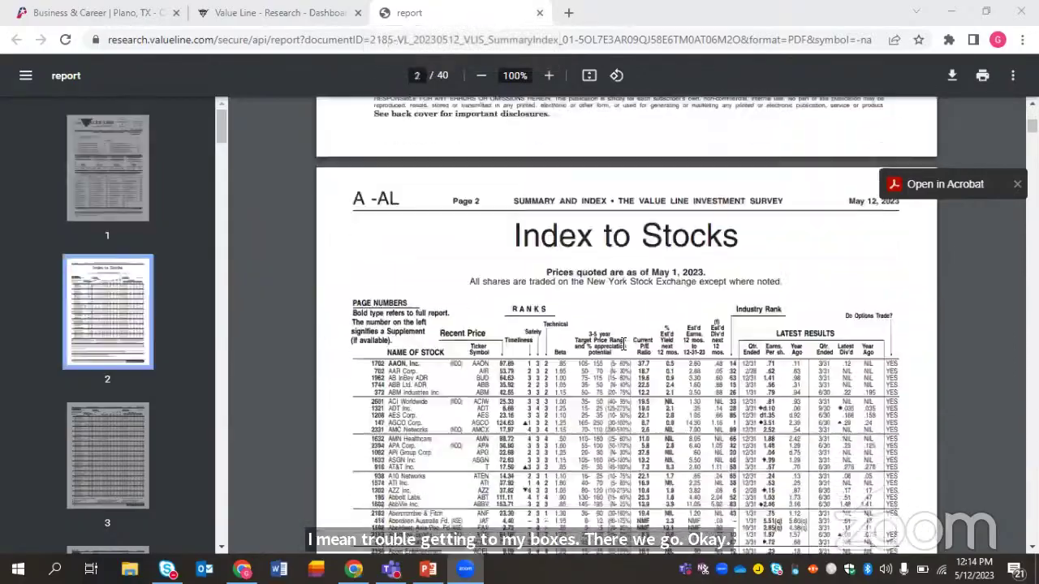
scroll(623, 344, down, 8)
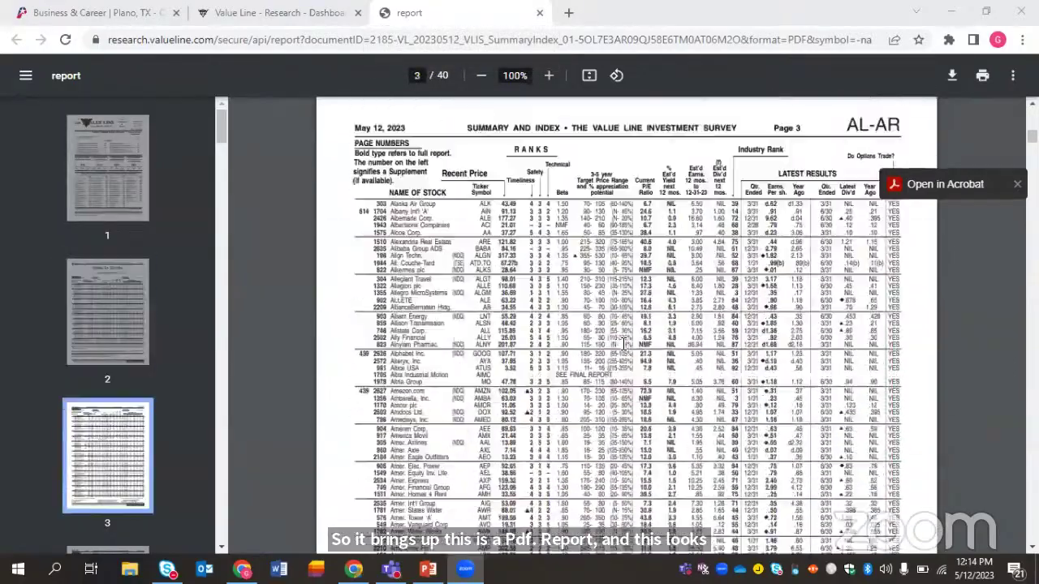
scroll(623, 344, down, 10)
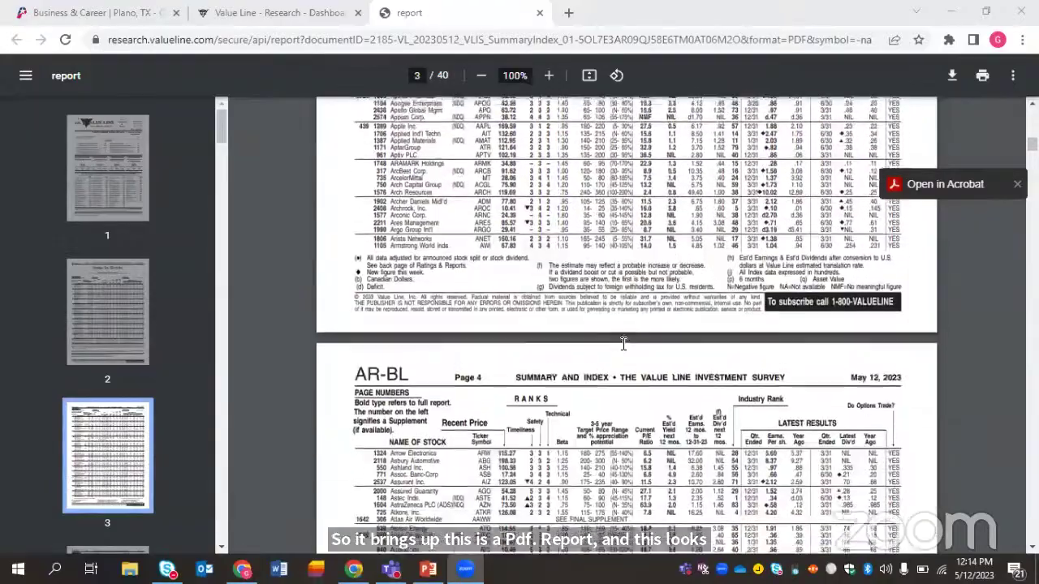
scroll(623, 344, down, 10)
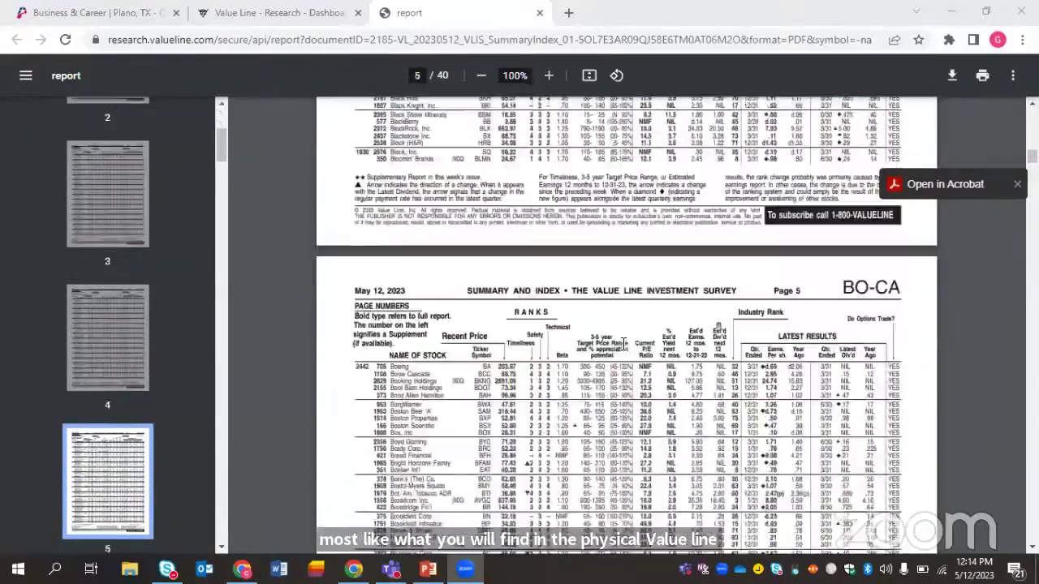
scroll(622, 344, up, 12)
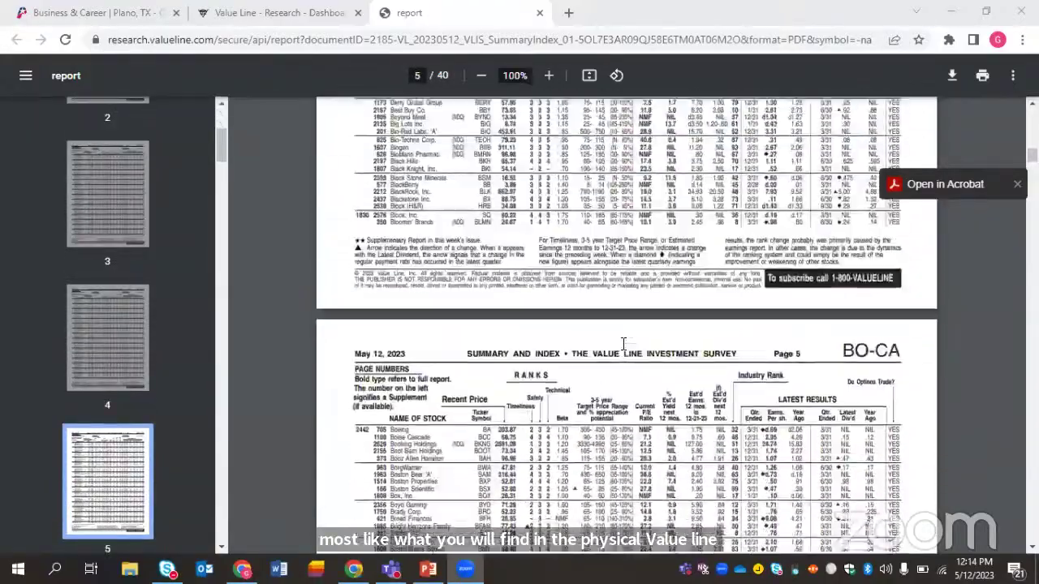
scroll(624, 344, up, 5)
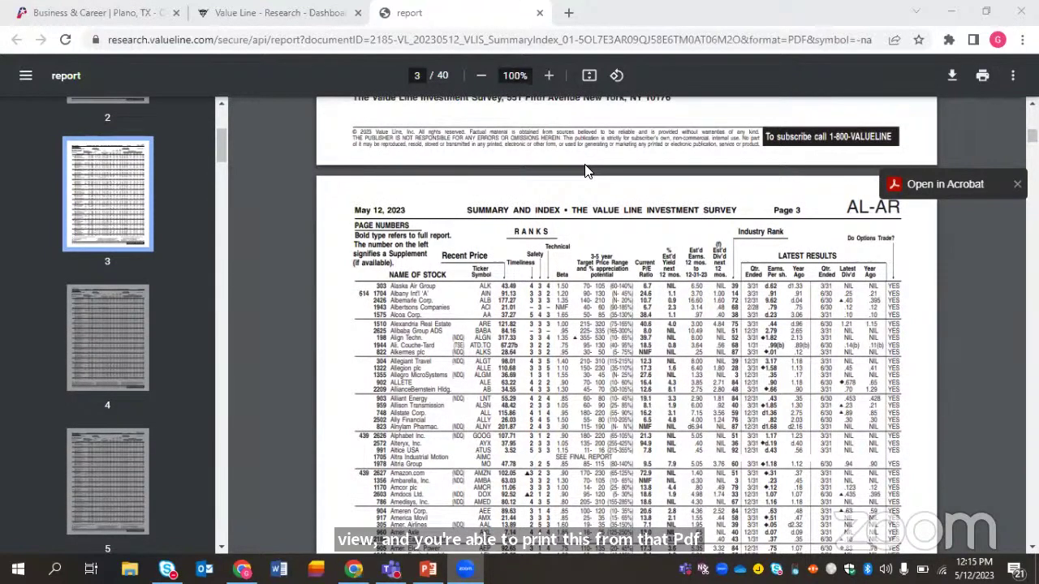
click(540, 14)
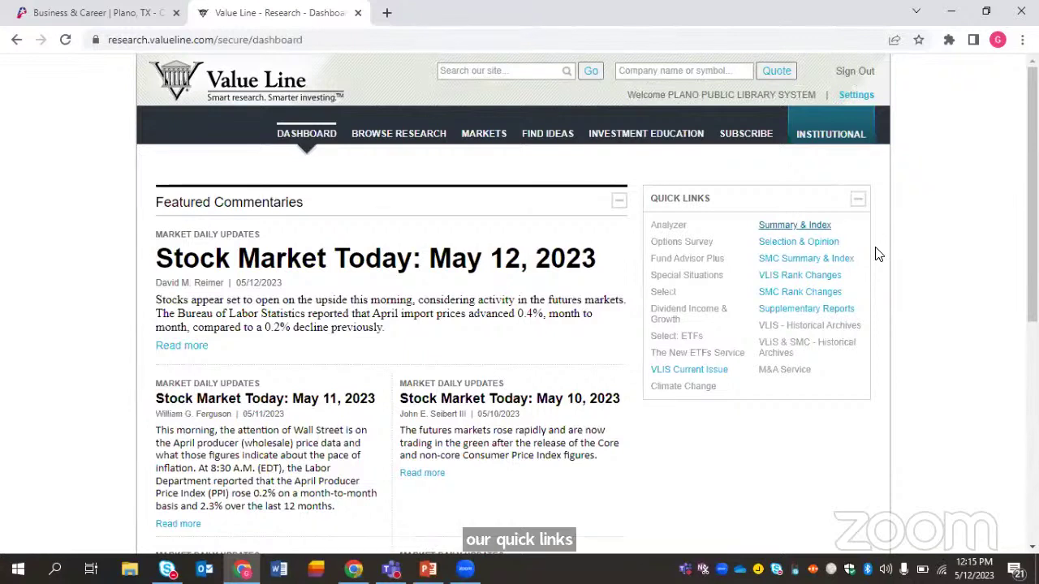
Open the Selection & Opinion report, skim its first page, and close the report.
click(789, 243)
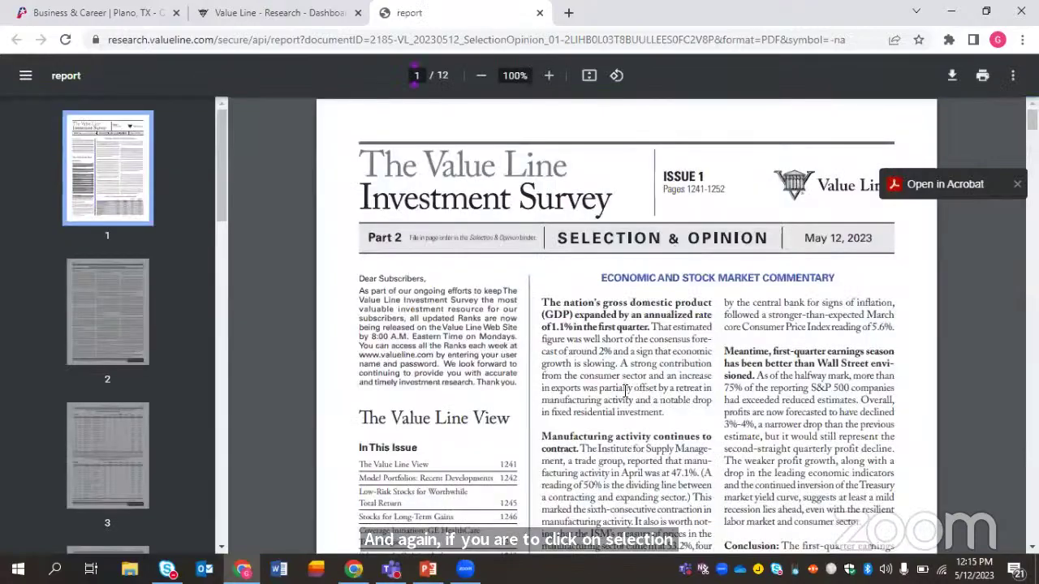
scroll(625, 391, down, 3)
scroll(625, 391, down, 2)
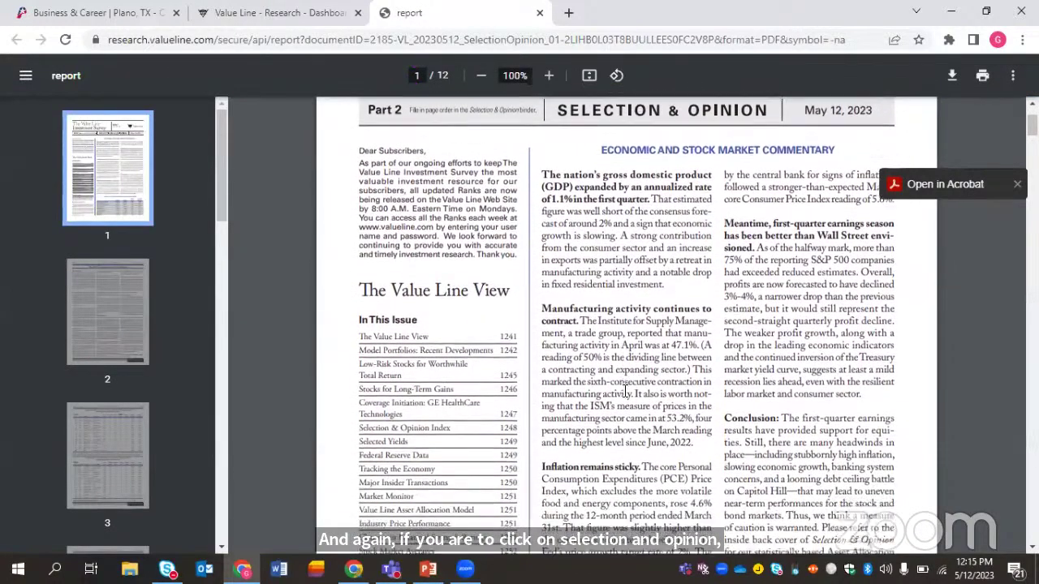
scroll(625, 391, down, 2)
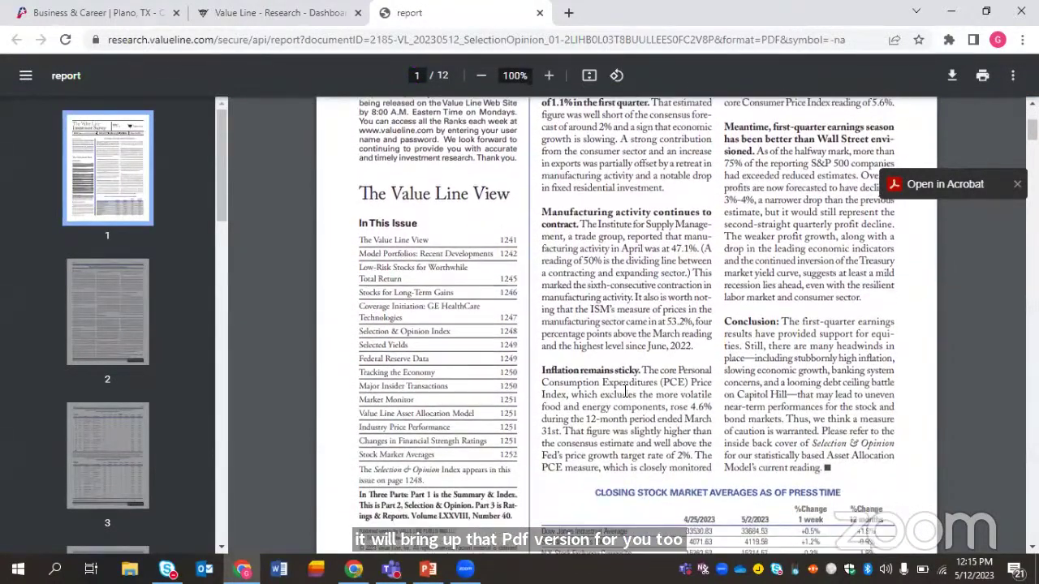
click(540, 13)
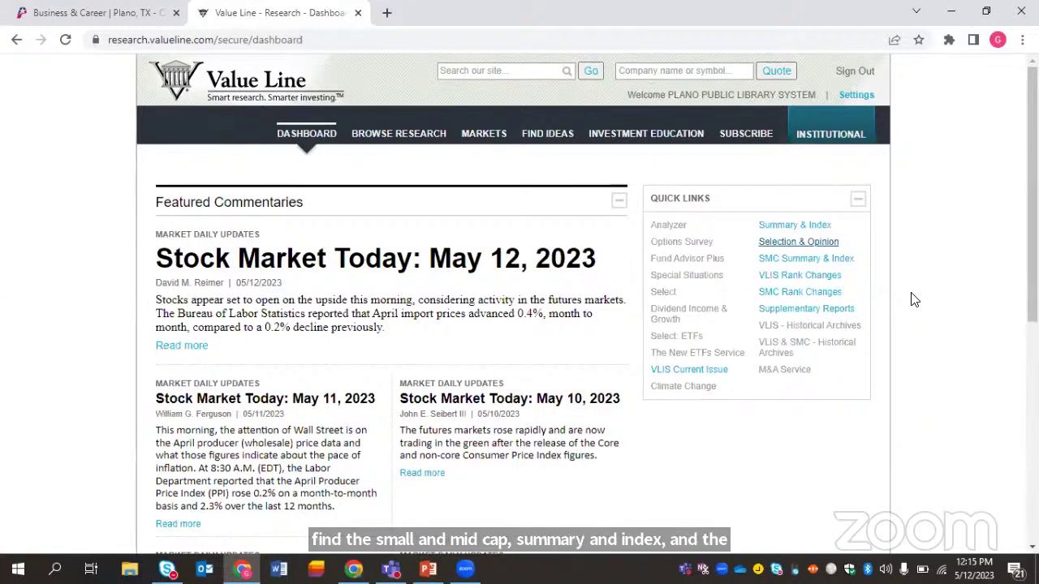
Open the Supplementary Reports and view the May 4, 2023 report on Lemonade Inc.
click(830, 310)
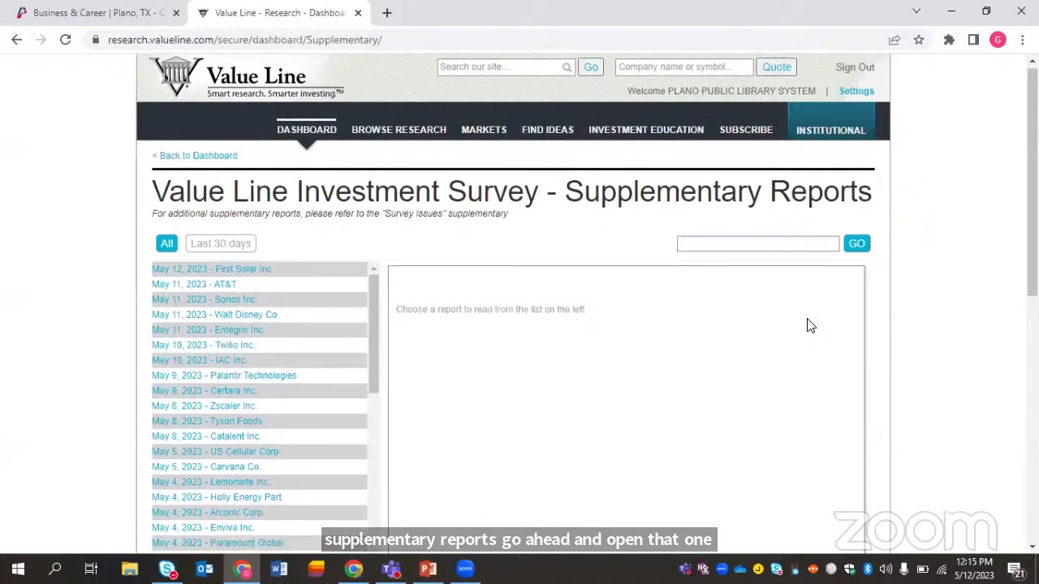
scroll(809, 324, down, 3)
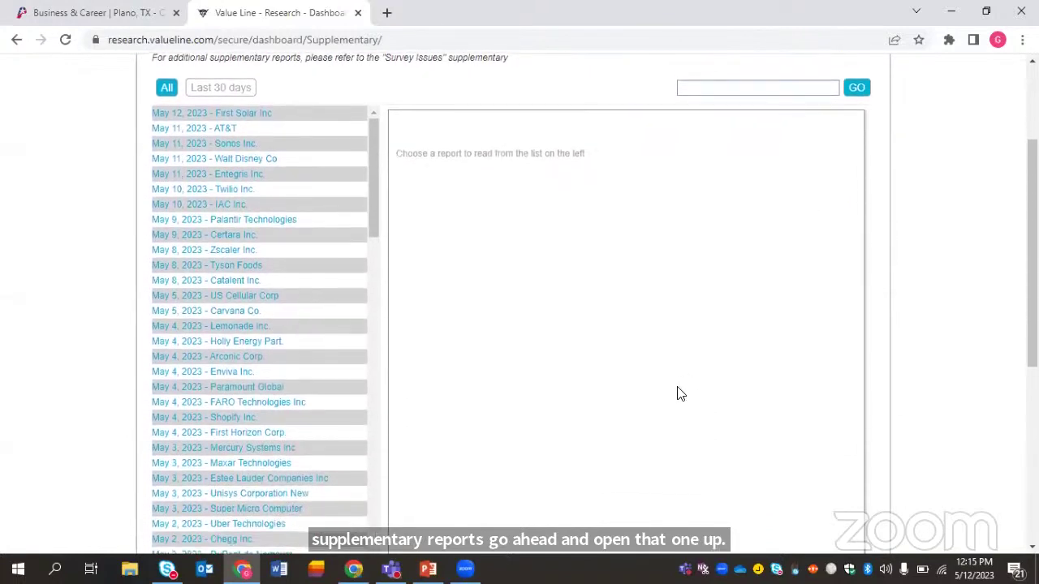
click(240, 326)
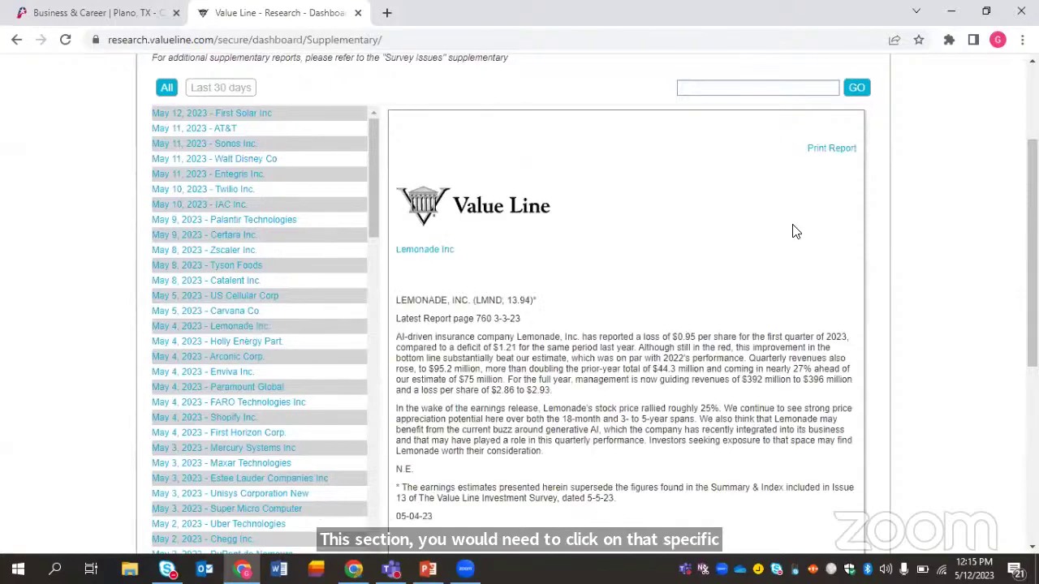
scroll(795, 232, down, 1)
scroll(791, 224, up, 2)
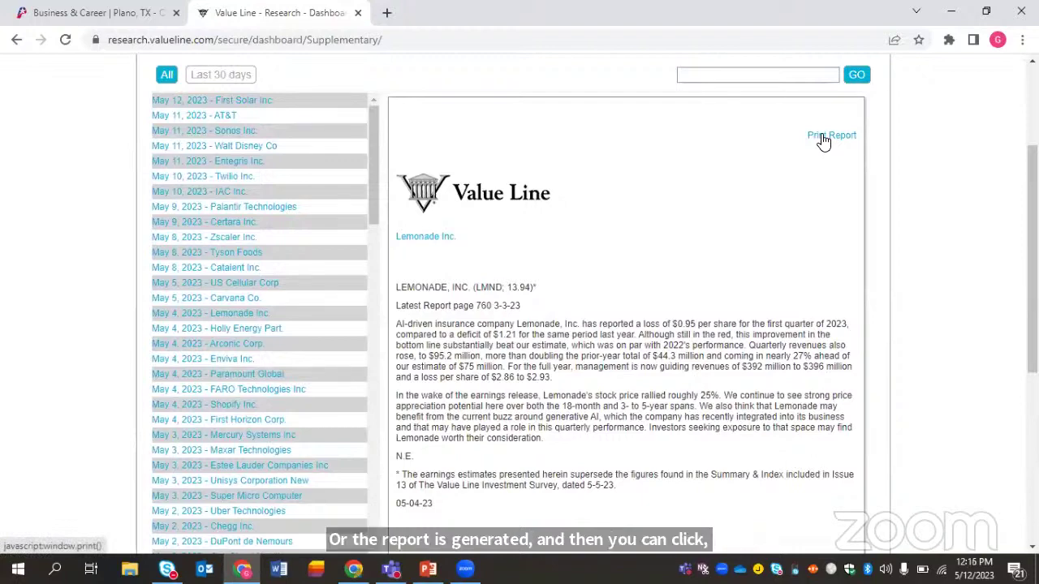
scroll(823, 140, up, 2)
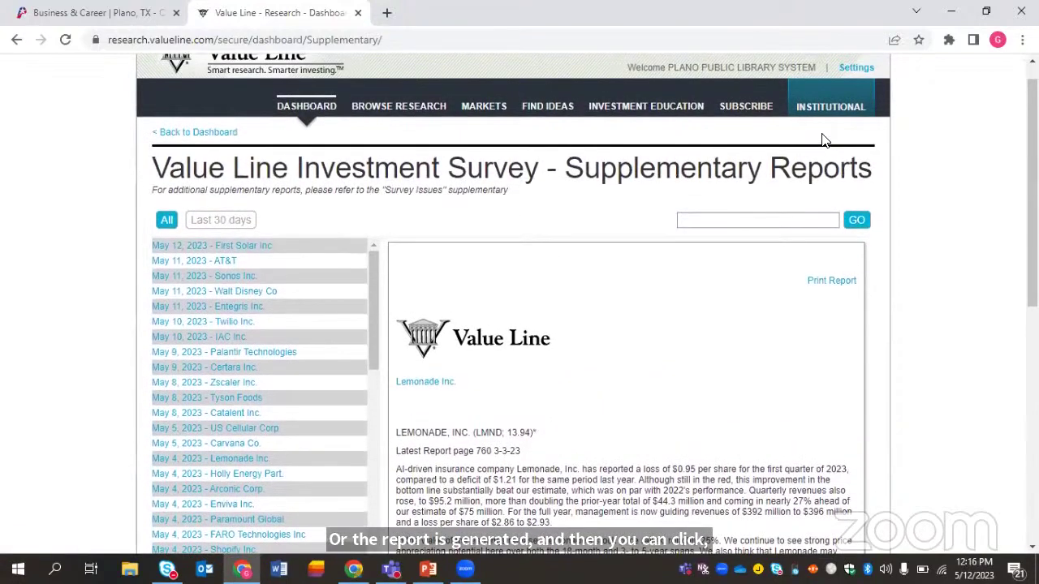
Browse older entries in the supplementary reports list and return to the dashboard.
scroll(291, 365, down, 3)
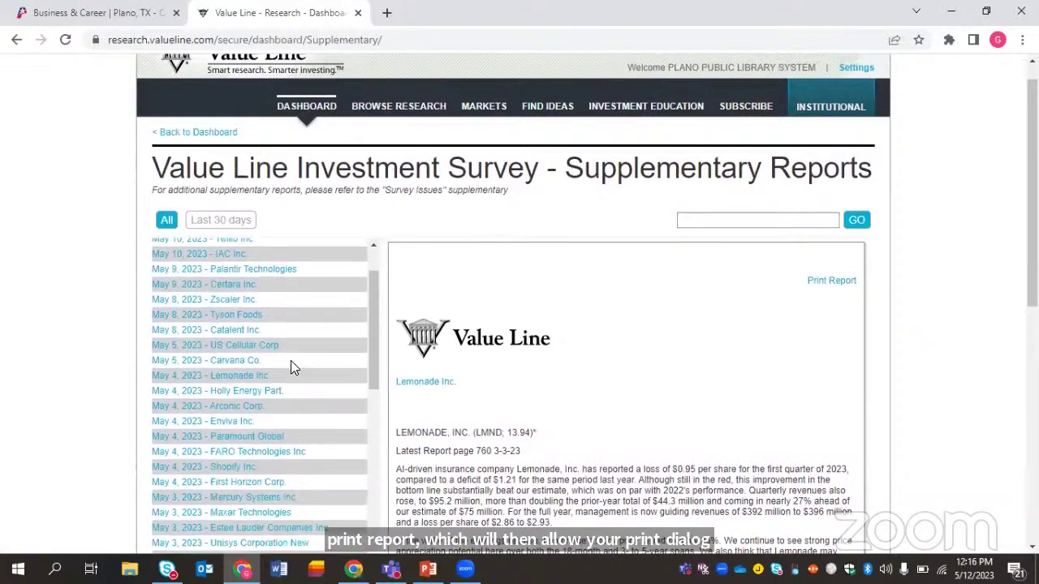
scroll(286, 372, down, 5)
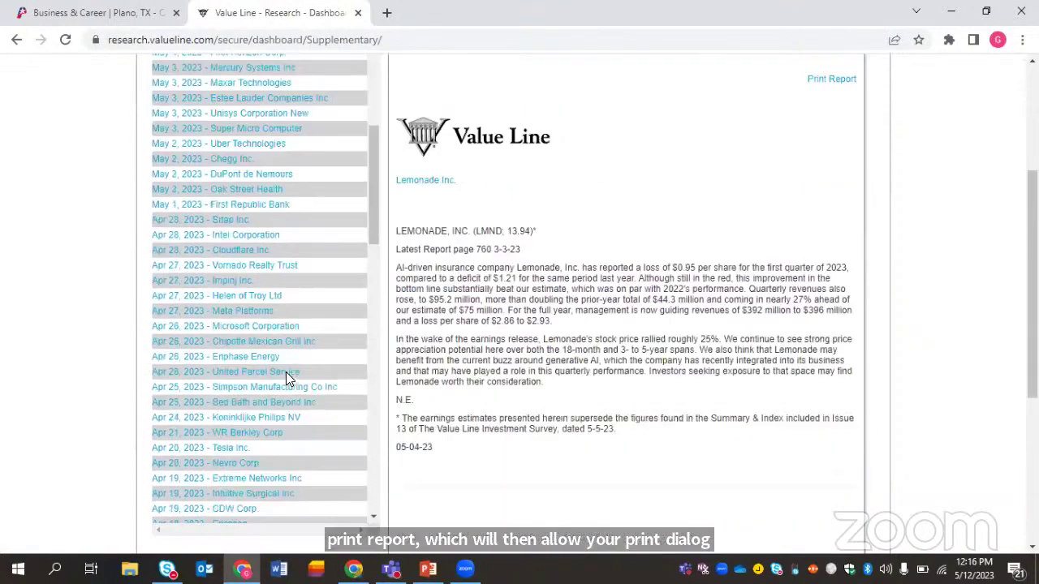
scroll(286, 372, up, 3)
scroll(285, 371, up, 1)
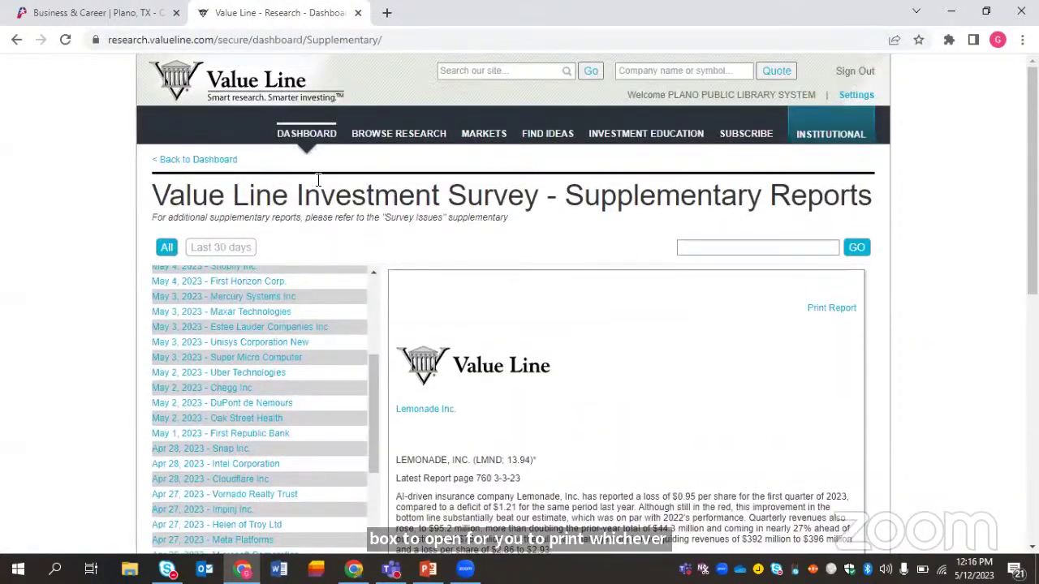
click(217, 163)
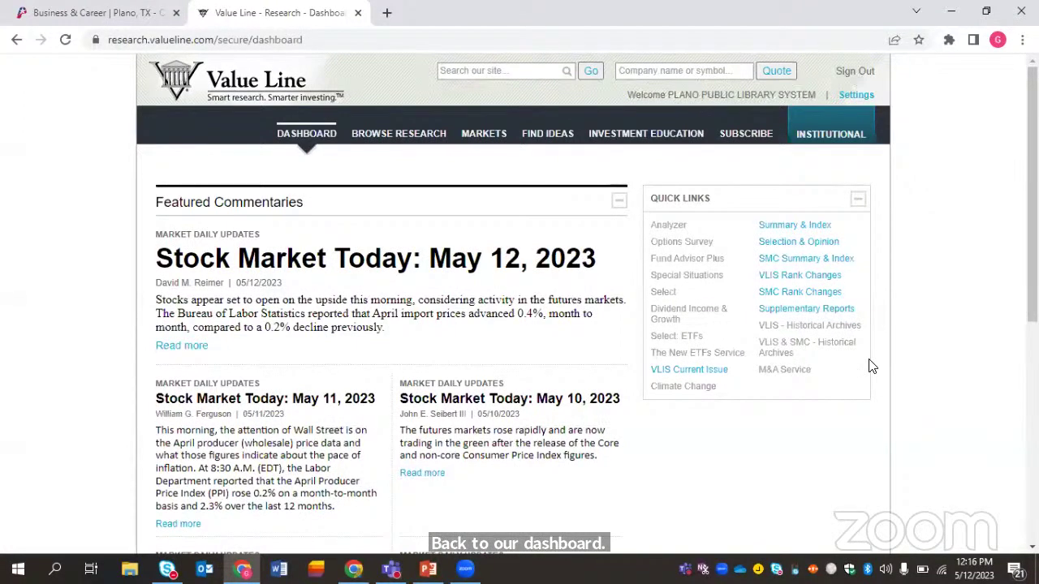
Open the VLIS Current Issue from the dashboard's Quick Links.
mouse_move(865, 361)
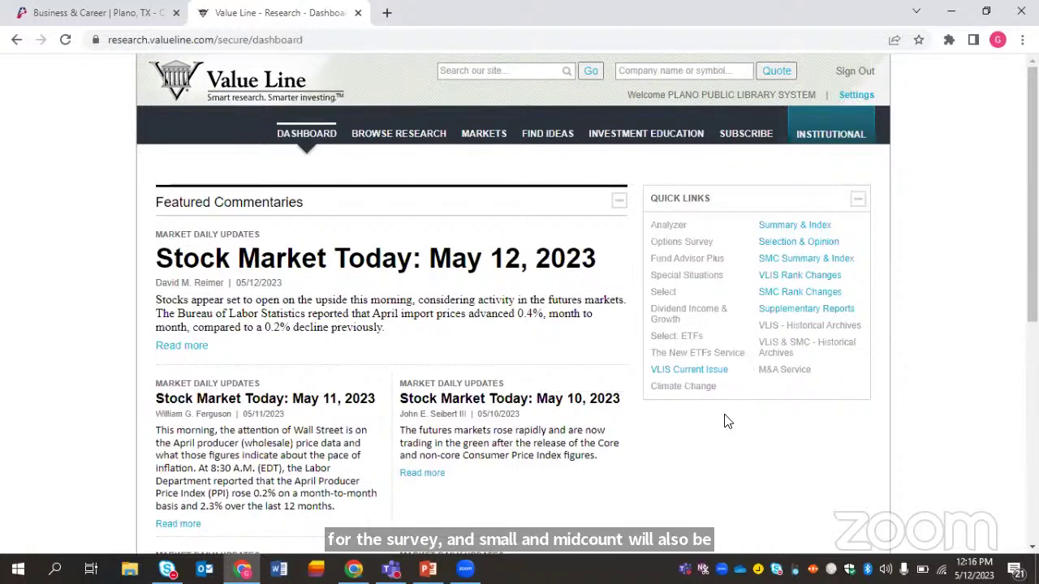
click(712, 373)
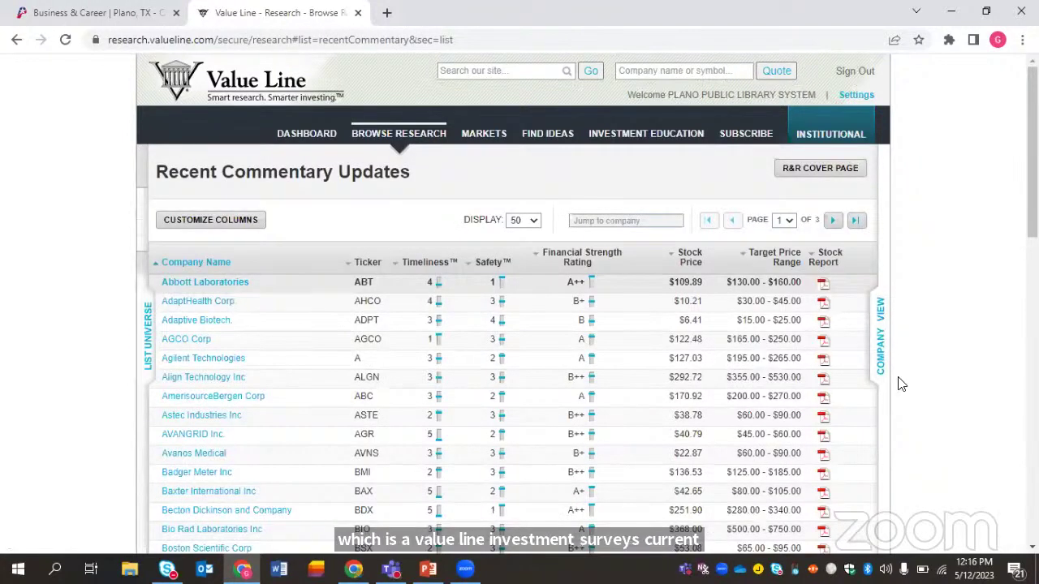
Skim the companies and their ranks, prices and target ranges in the Recent Commentary Updates list.
scroll(789, 390, down, 2)
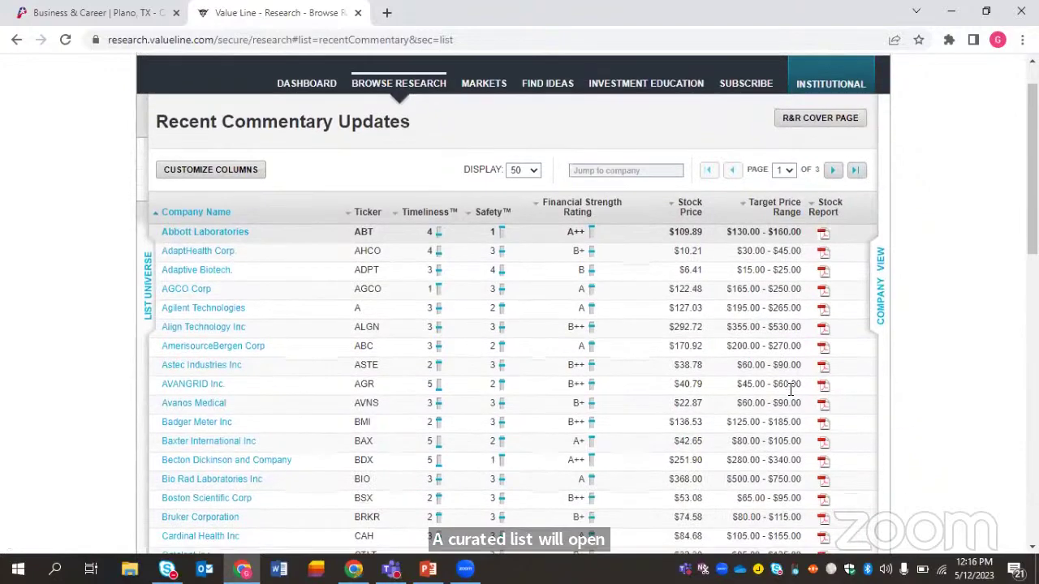
scroll(762, 395, down, 2)
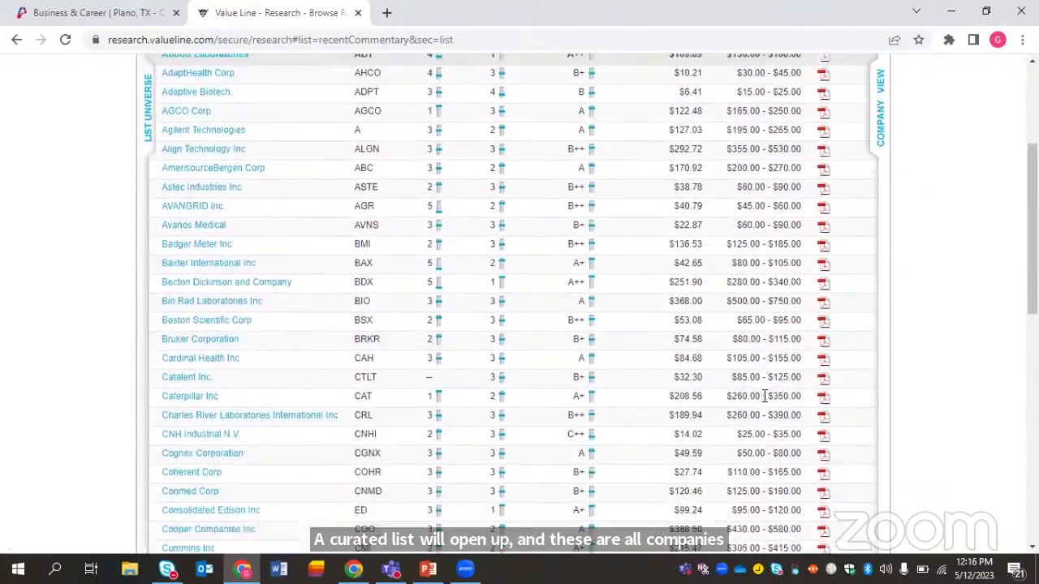
scroll(762, 401, up, 2)
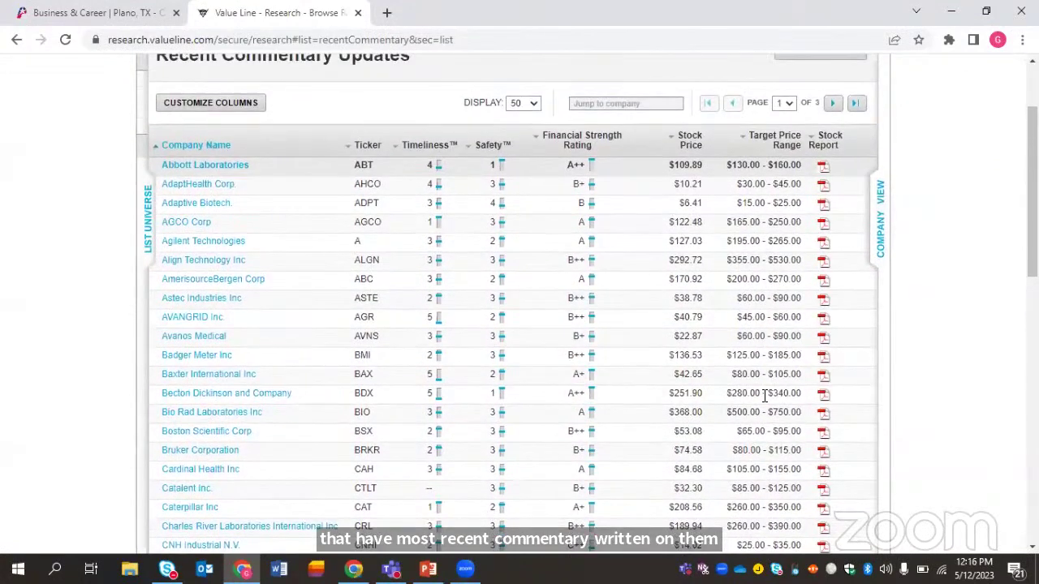
scroll(763, 396, up, 1)
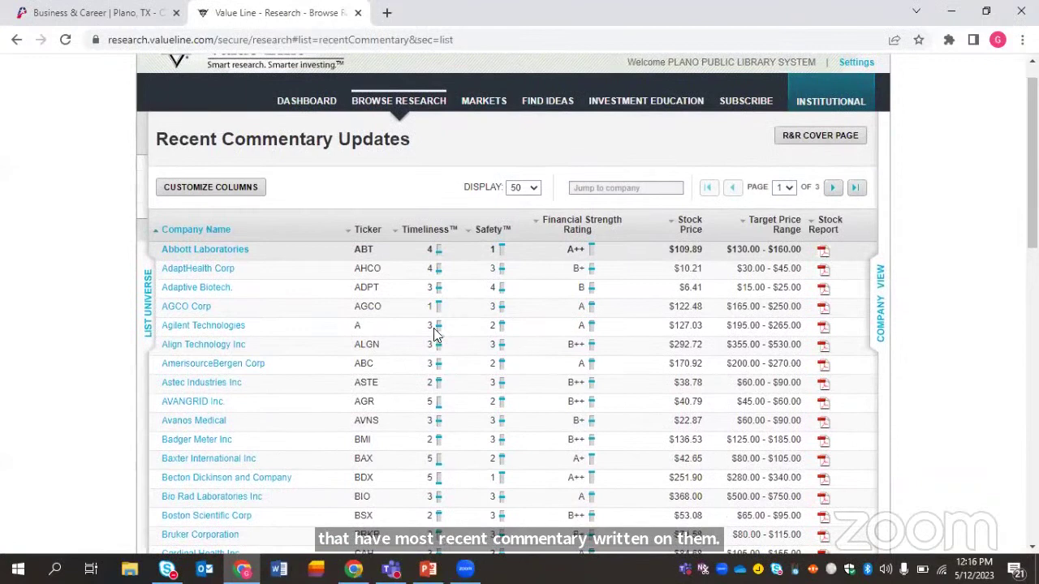
Open the R&R Cover Page PDF, skim both of its pages, and close it.
click(816, 136)
scroll(522, 353, down, 8)
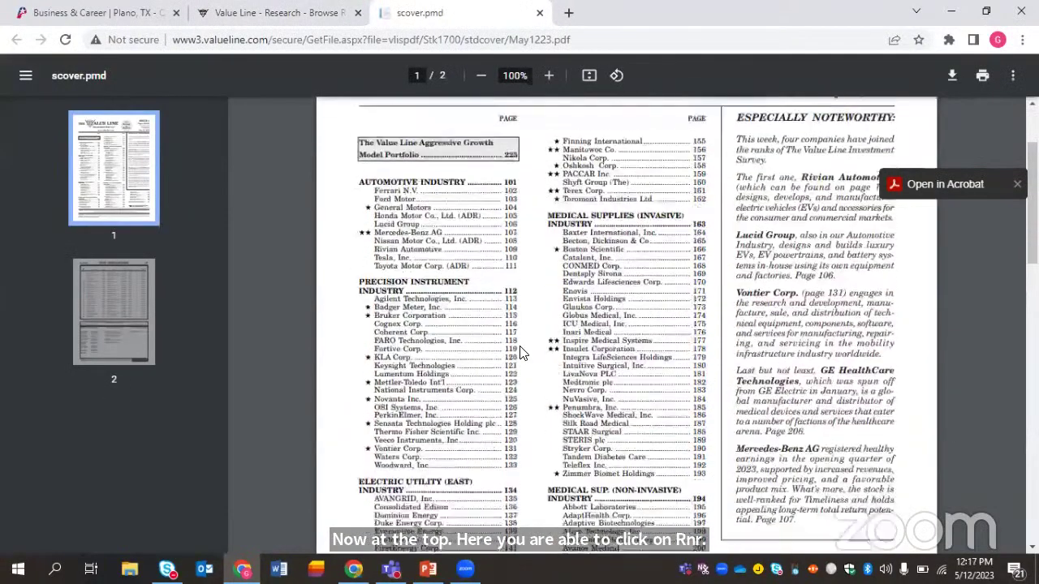
scroll(521, 352, down, 7)
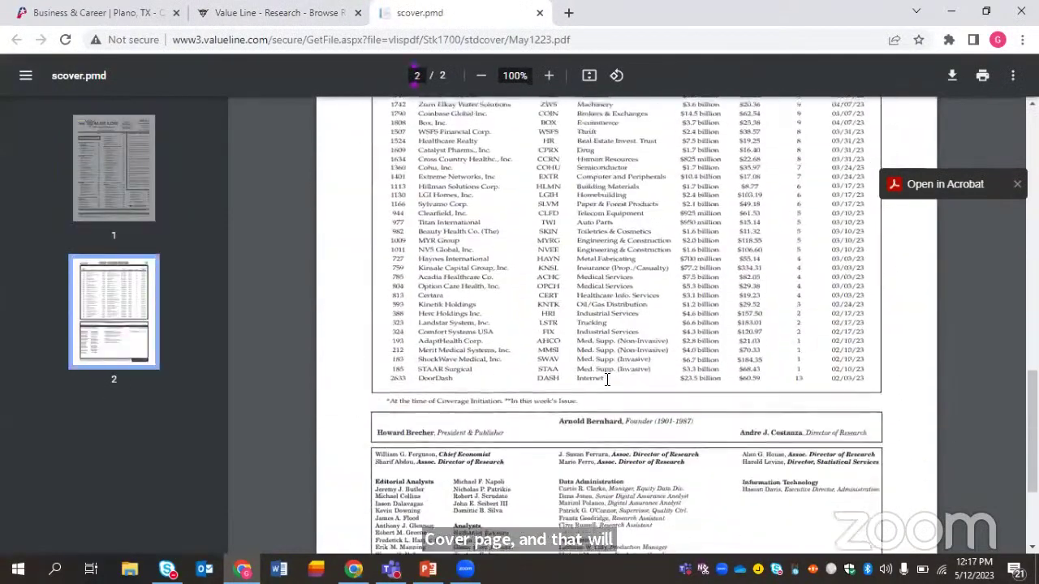
scroll(606, 379, up, 4)
scroll(606, 379, up, 11)
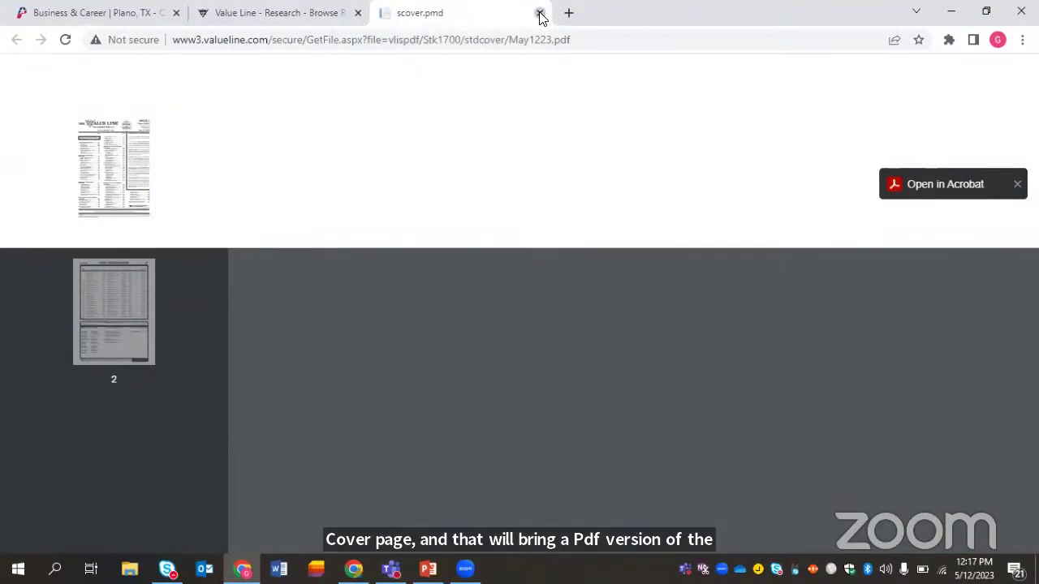
click(540, 13)
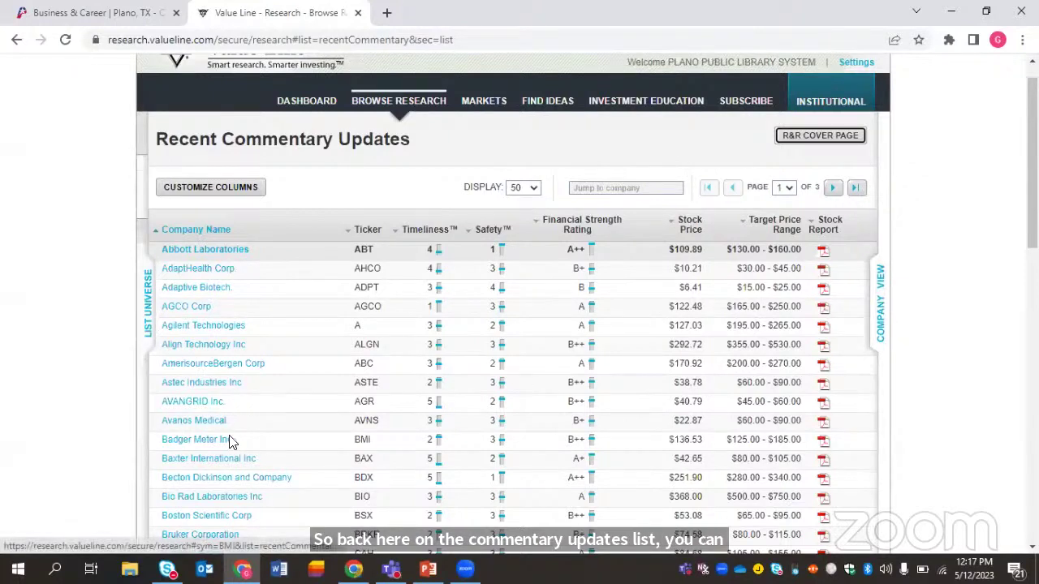
Open the Badger Meter company page from the commentary list, preview its first sections, and check its PDF report options.
click(184, 441)
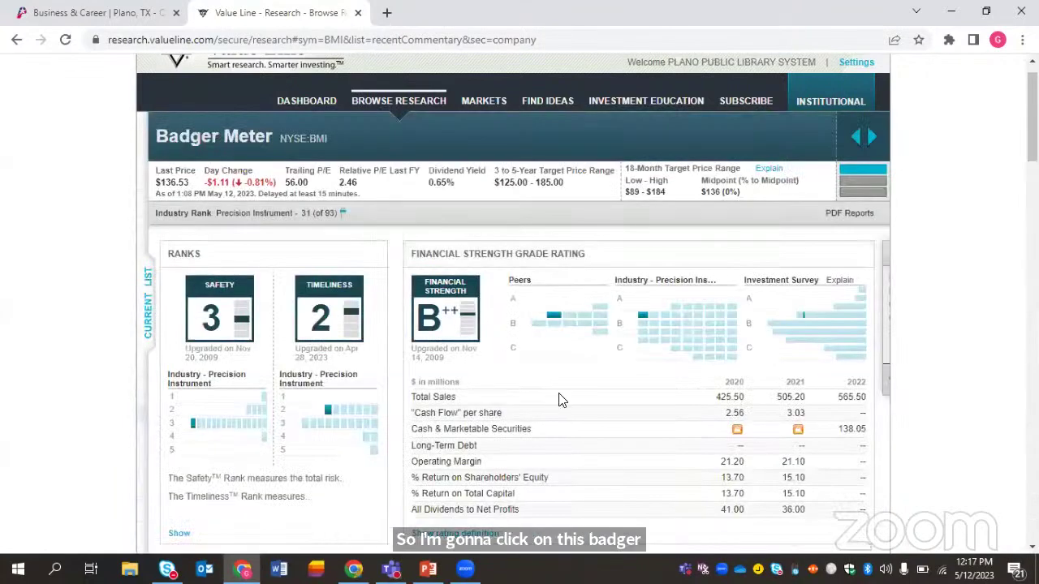
scroll(562, 400, down, 3)
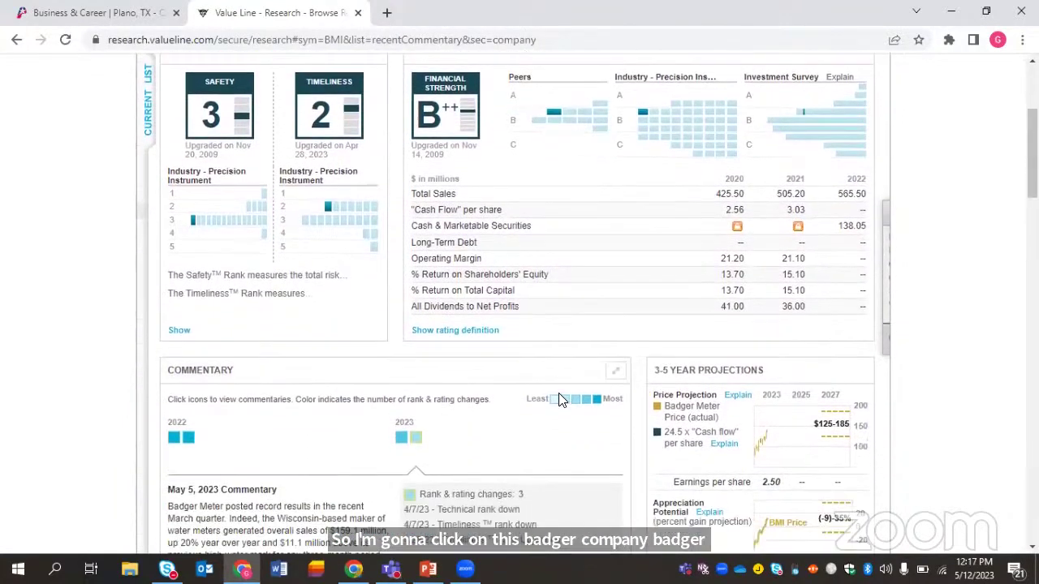
scroll(558, 399, down, 3)
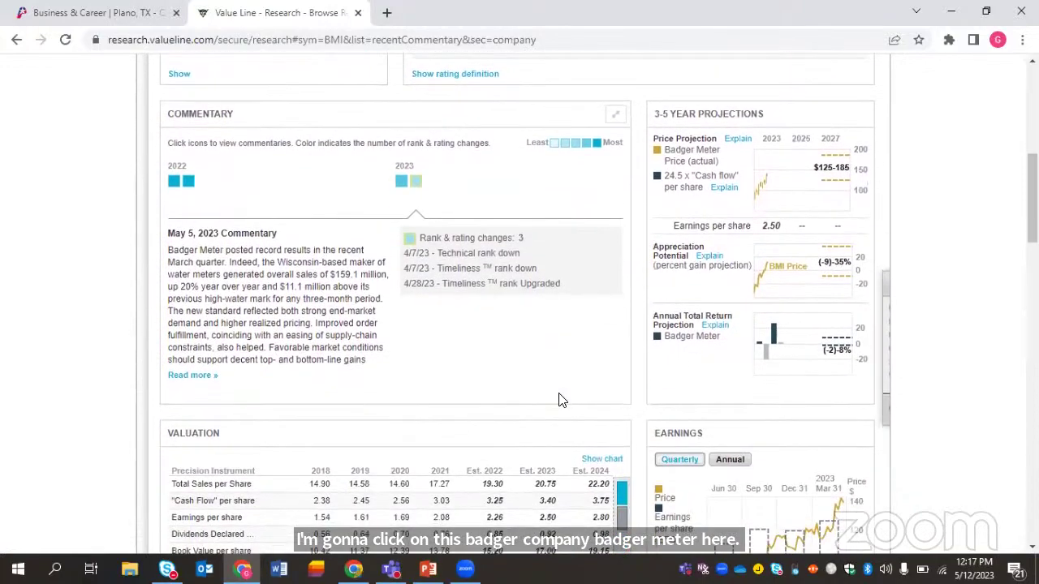
scroll(559, 399, up, 5)
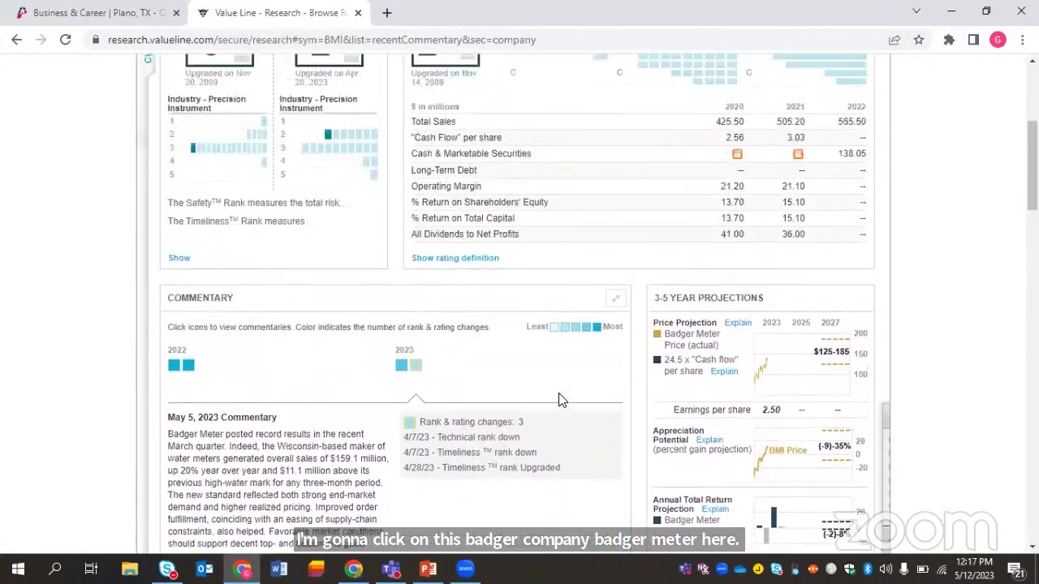
scroll(562, 399, up, 2)
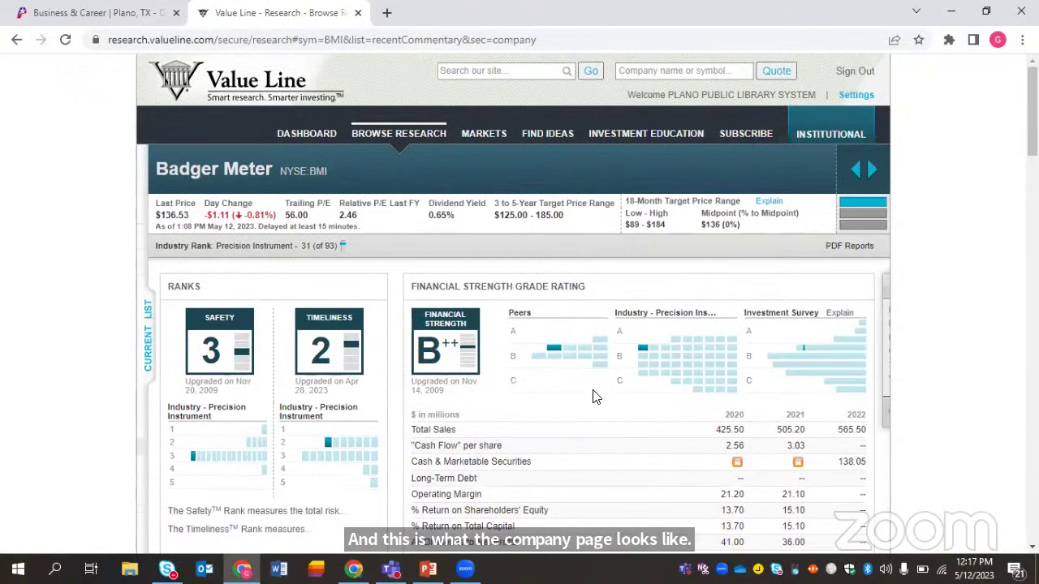
click(857, 250)
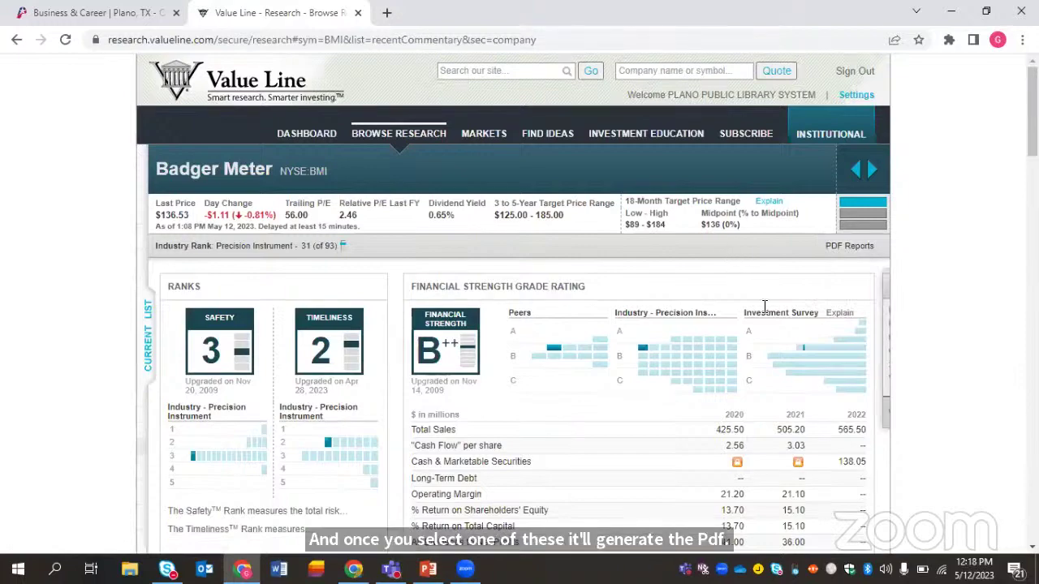
Examine the Badger Meter page's sections from the ranks down to the Value Line PDF Reports and return to the upper sections.
scroll(694, 385, down, 3)
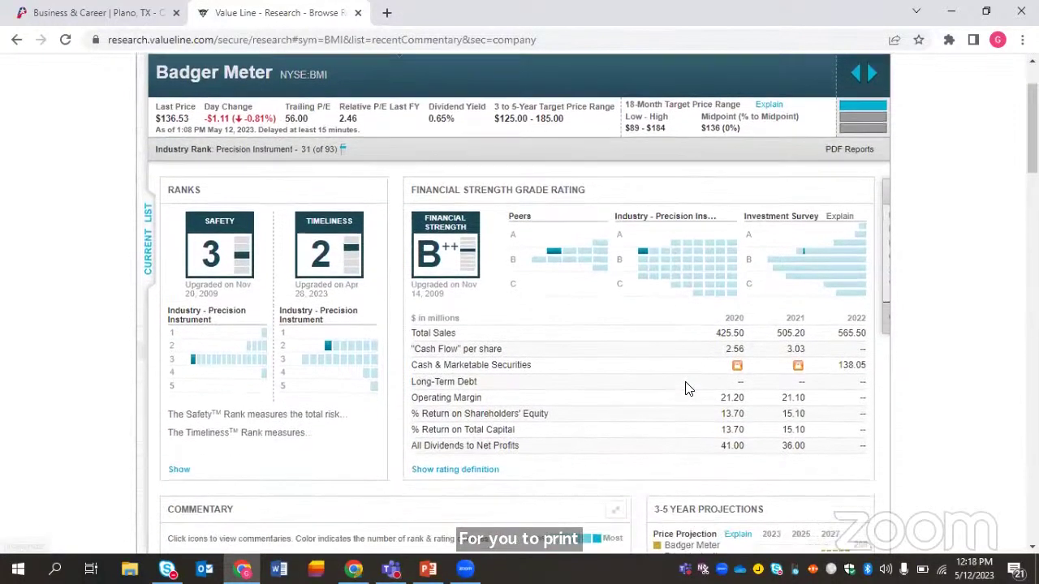
scroll(688, 381, down, 7)
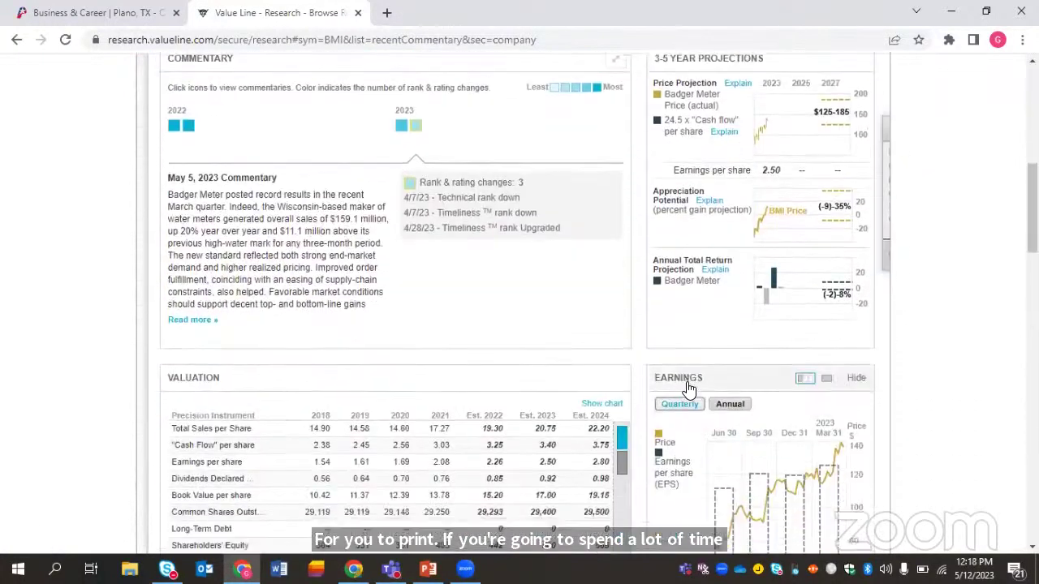
scroll(685, 382, down, 5)
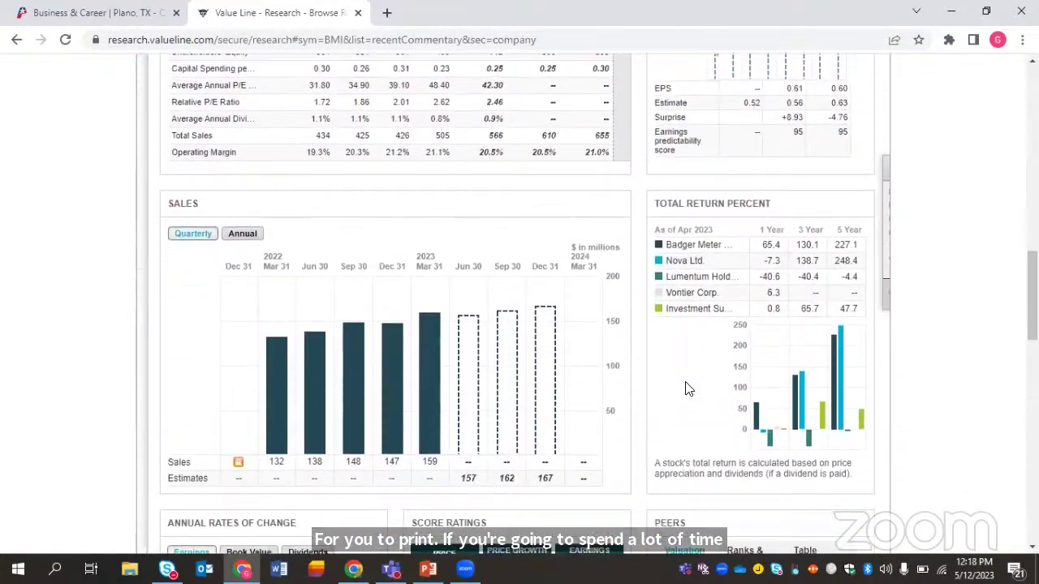
scroll(686, 388, down, 5)
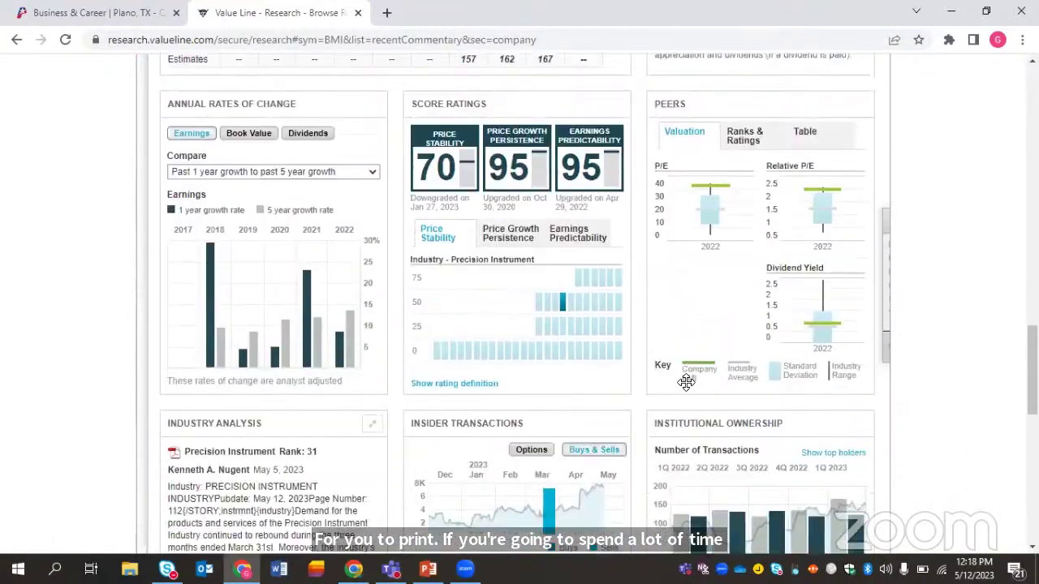
scroll(686, 389, down, 4)
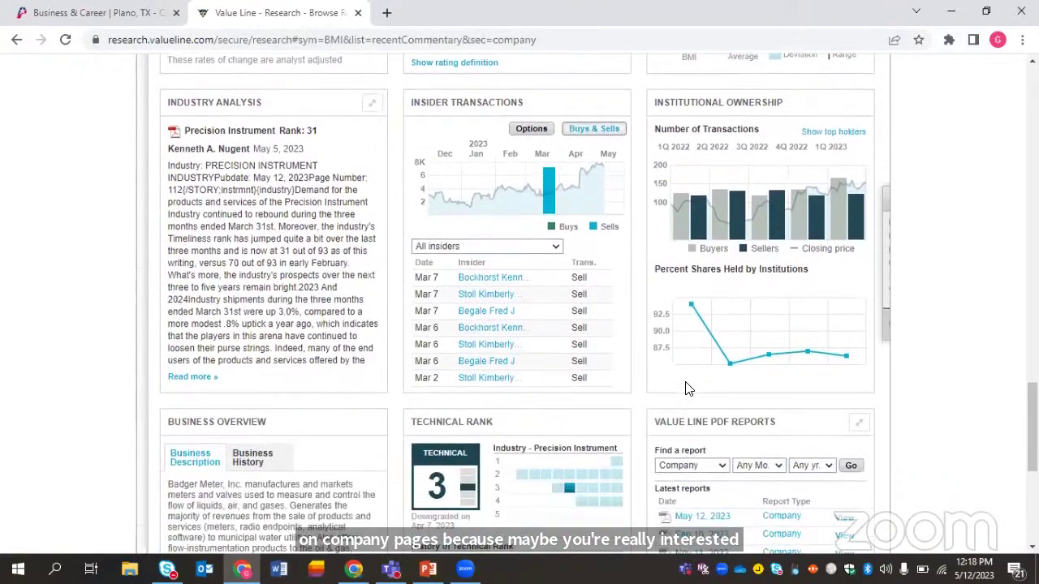
scroll(685, 389, up, 6)
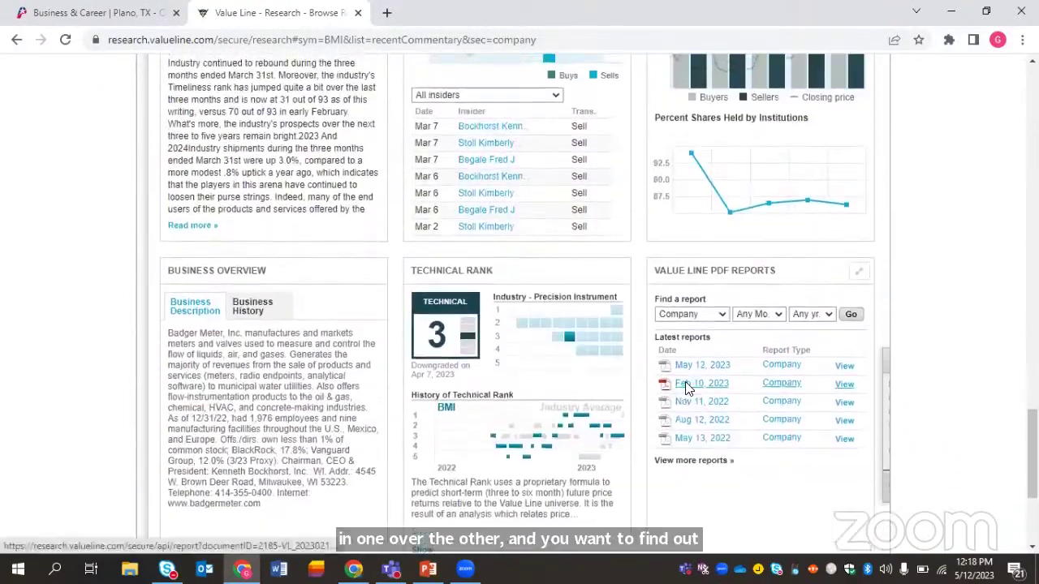
scroll(685, 388, up, 4)
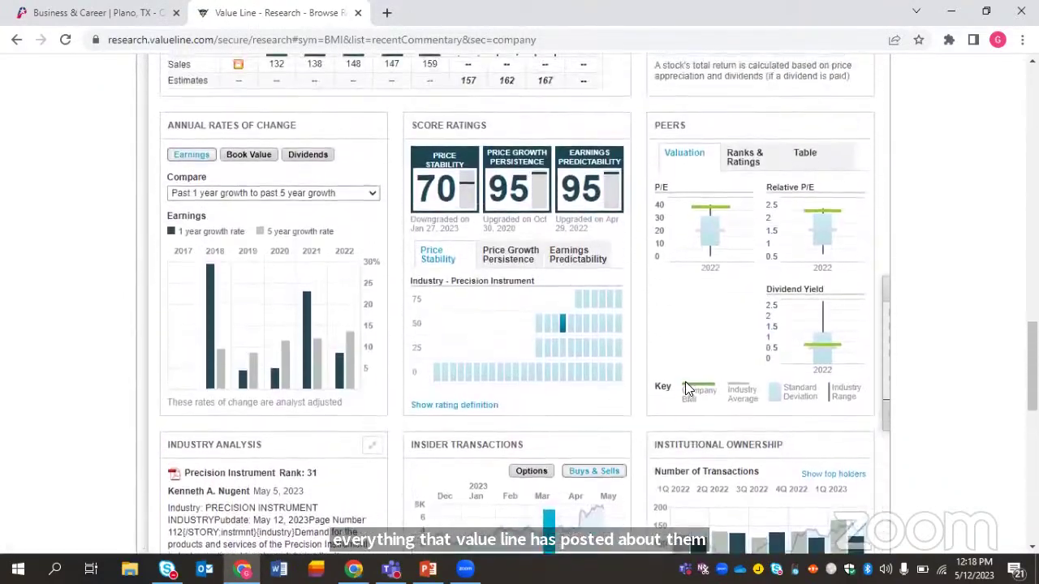
scroll(685, 383, up, 5)
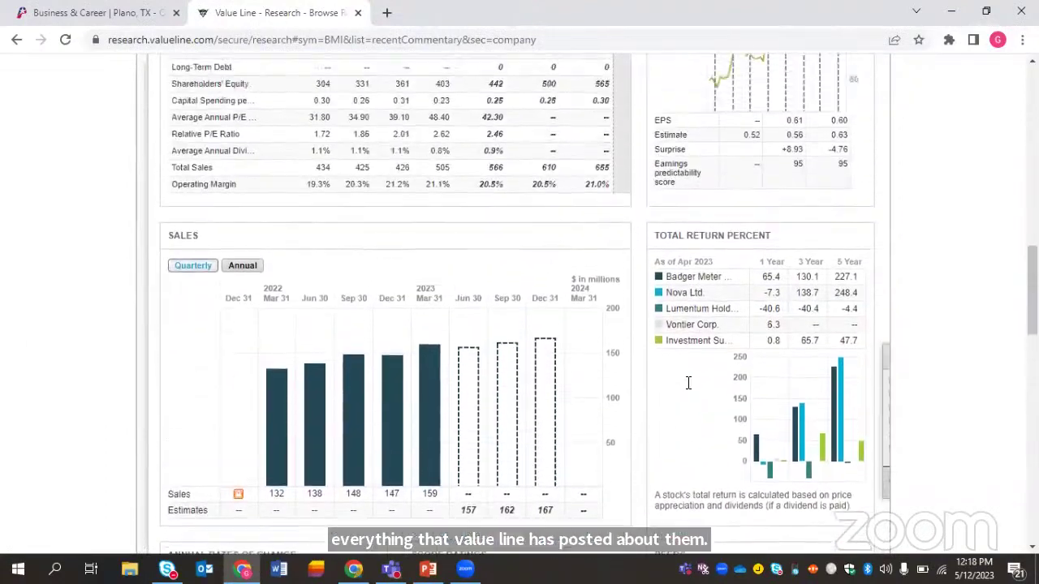
scroll(688, 383, up, 6)
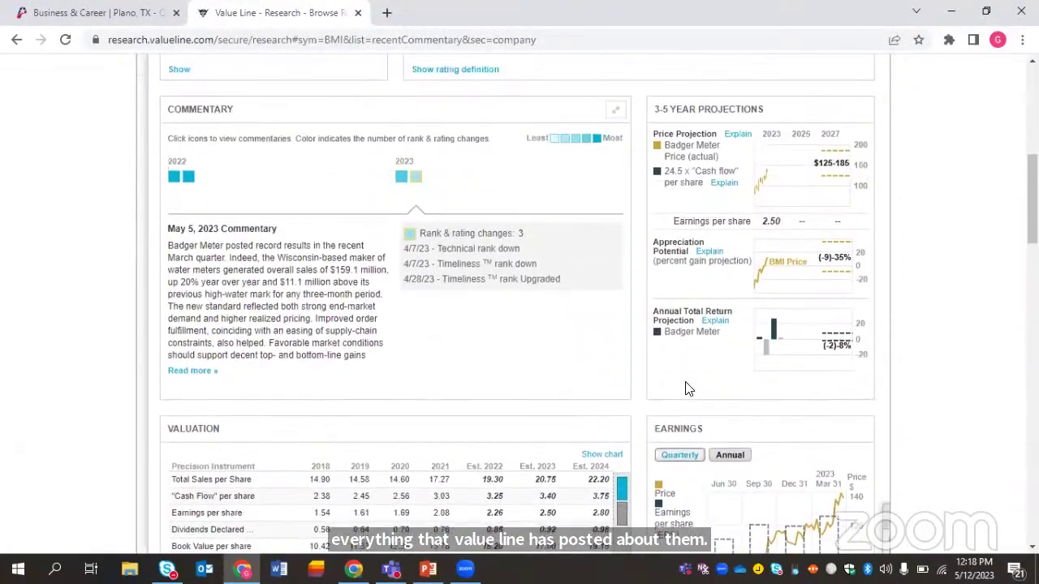
scroll(685, 387, up, 1)
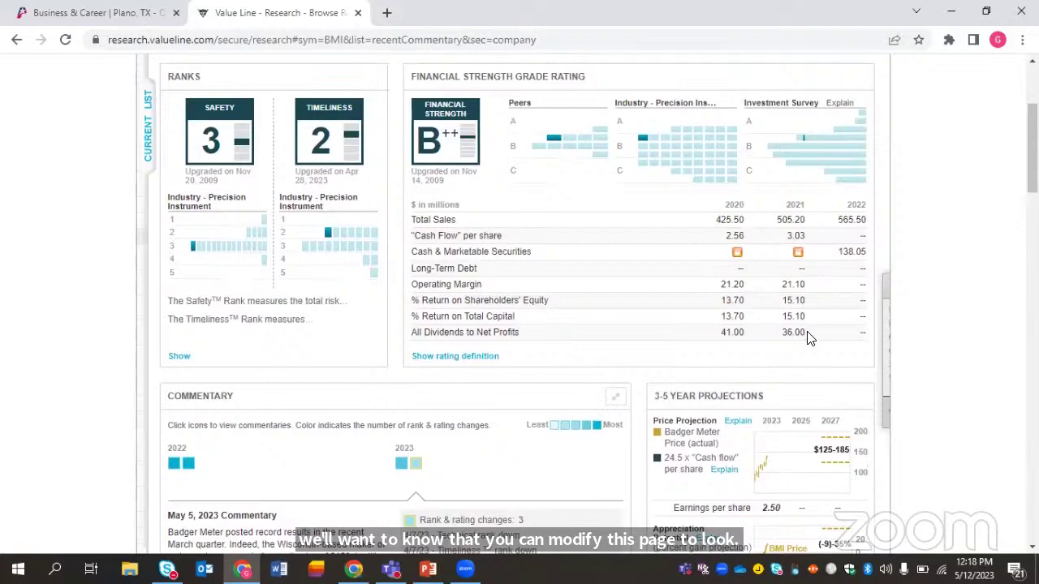
Reveal the hidden Standard Industrial section list and jump to the Commentary section.
scroll(807, 339, down, 4)
scroll(803, 374, up, 1)
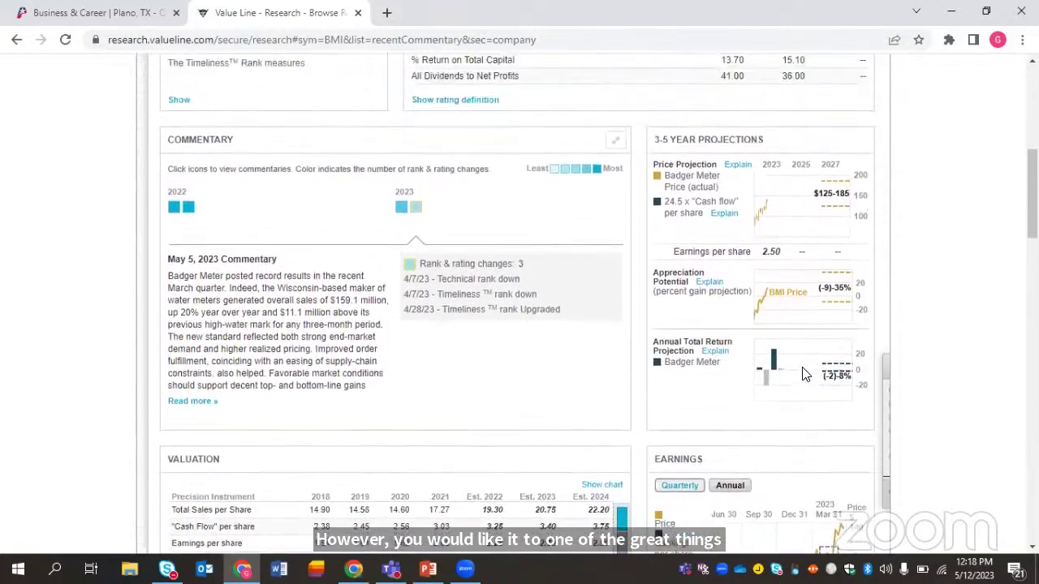
scroll(803, 374, up, 2)
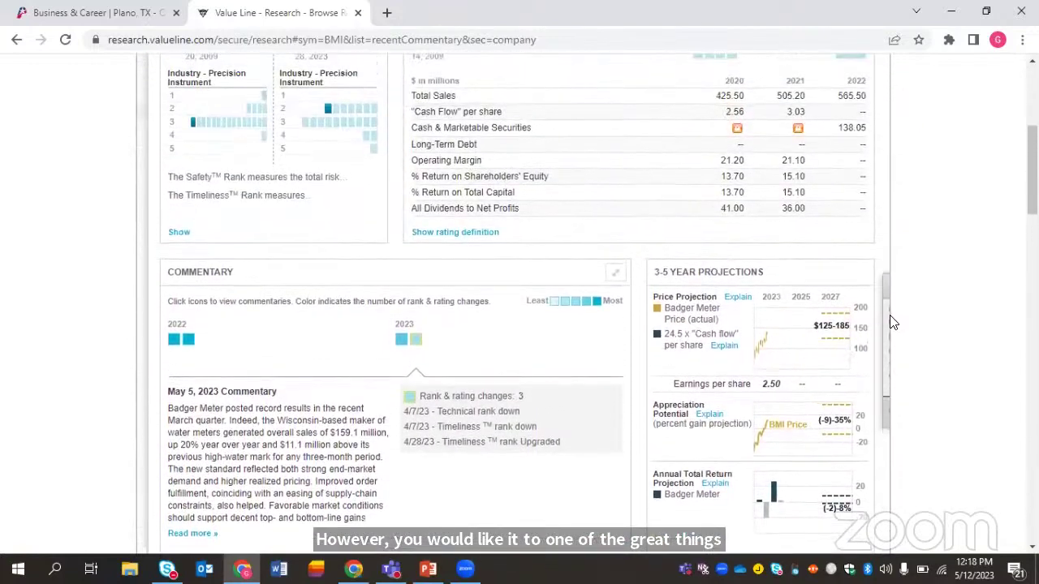
mouse_move(881, 347)
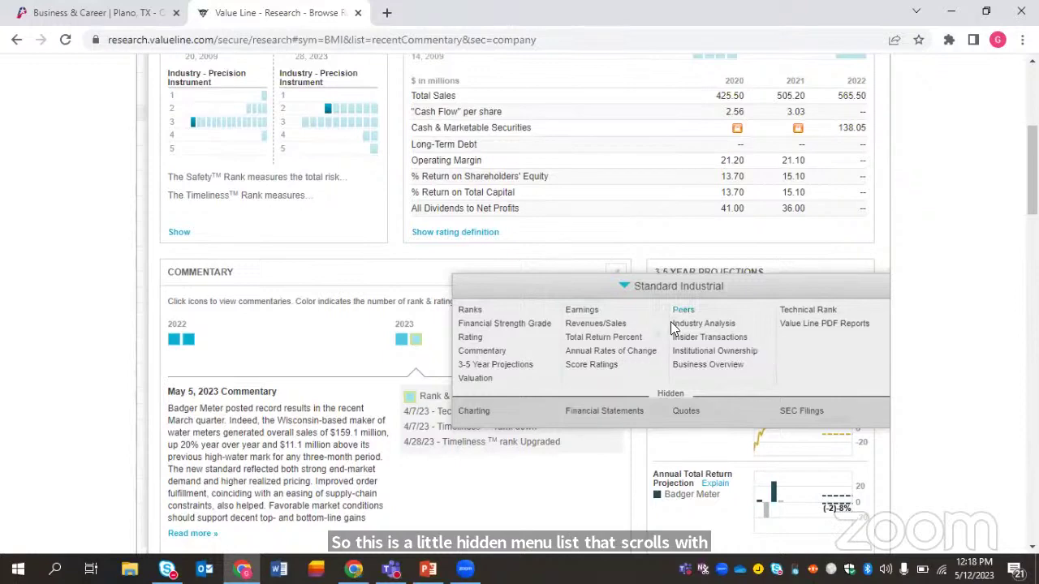
click(491, 355)
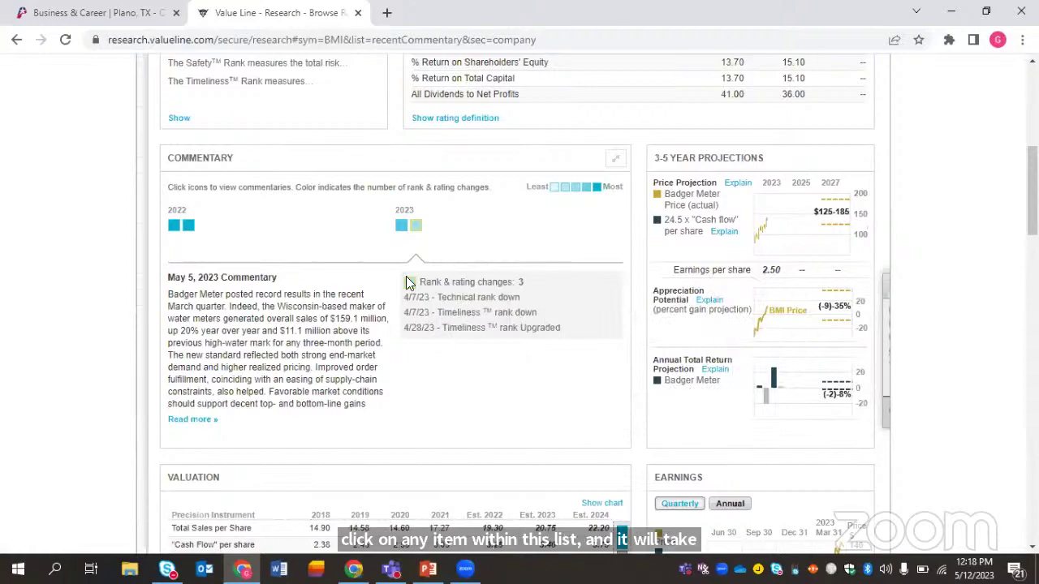
Revisit the ranks and financial strength sections, and bring up the hidden section list again beside Commentary.
scroll(414, 300, up, 5)
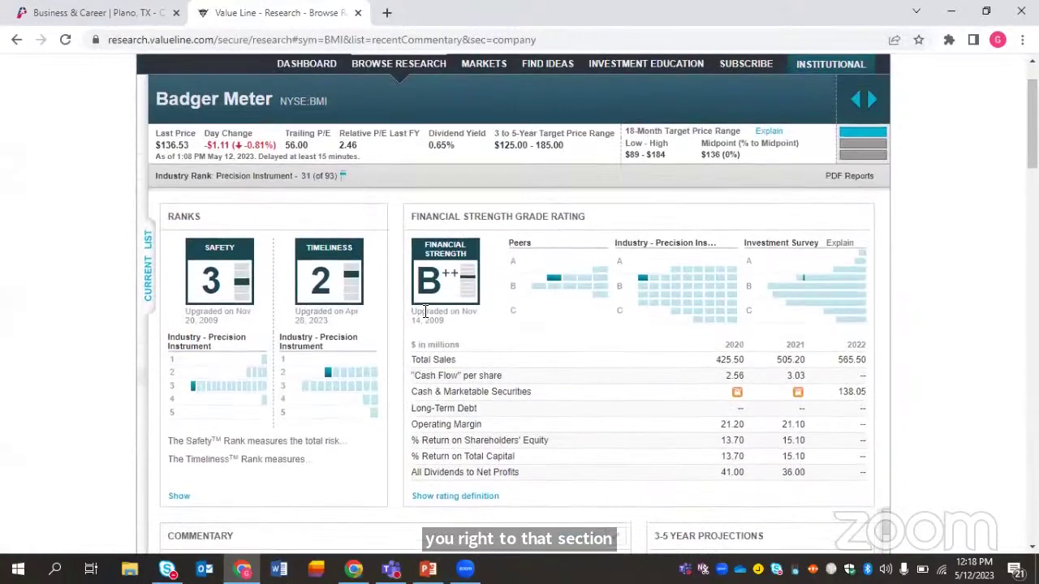
scroll(424, 318, down, 2)
scroll(423, 318, down, 2)
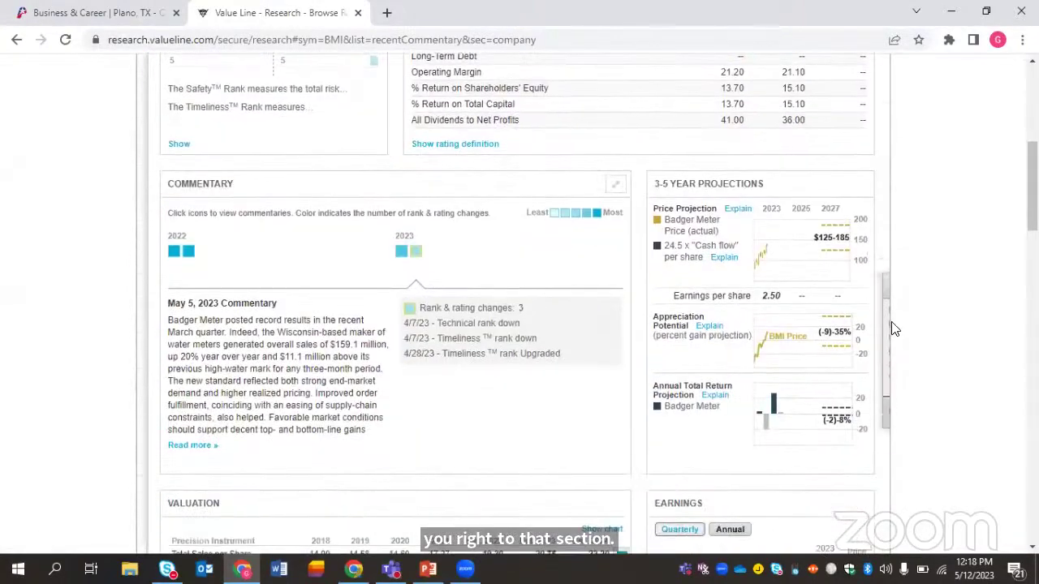
mouse_move(886, 329)
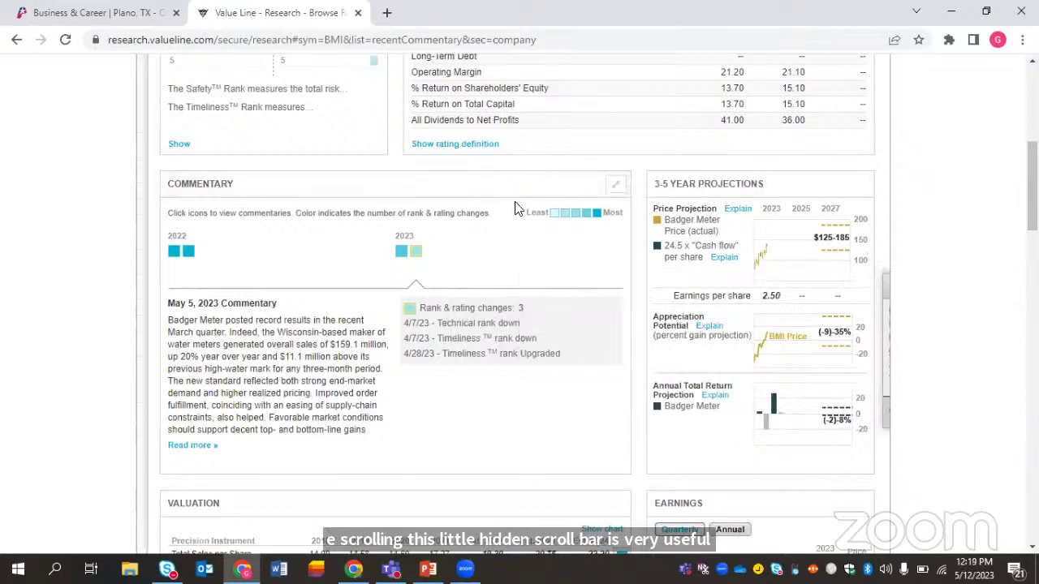
Try repositioning the Commentary box within the company page layout and expand the box to full width.
scroll(689, 230, up, 4)
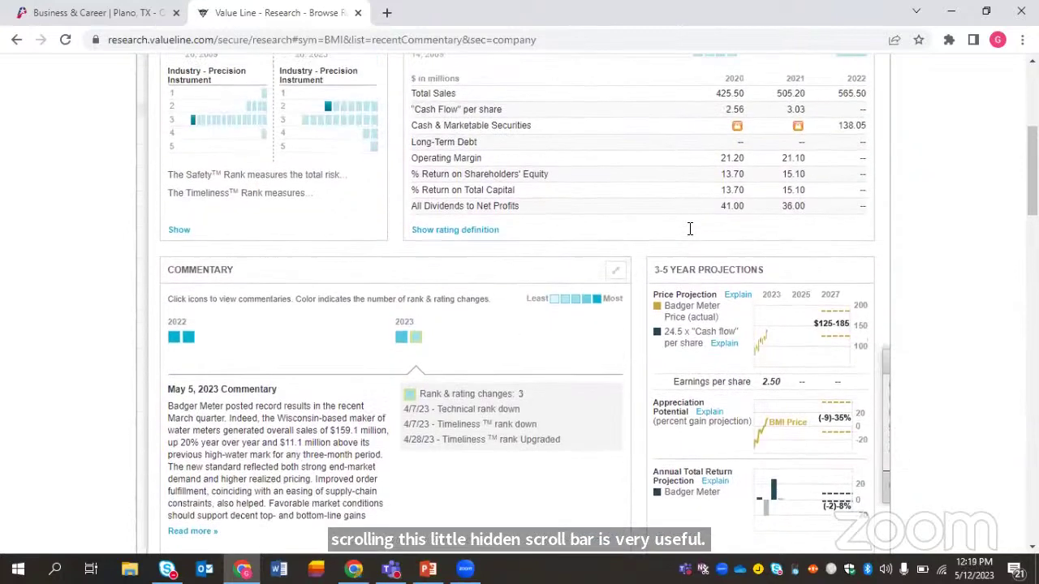
scroll(587, 329, down, 3)
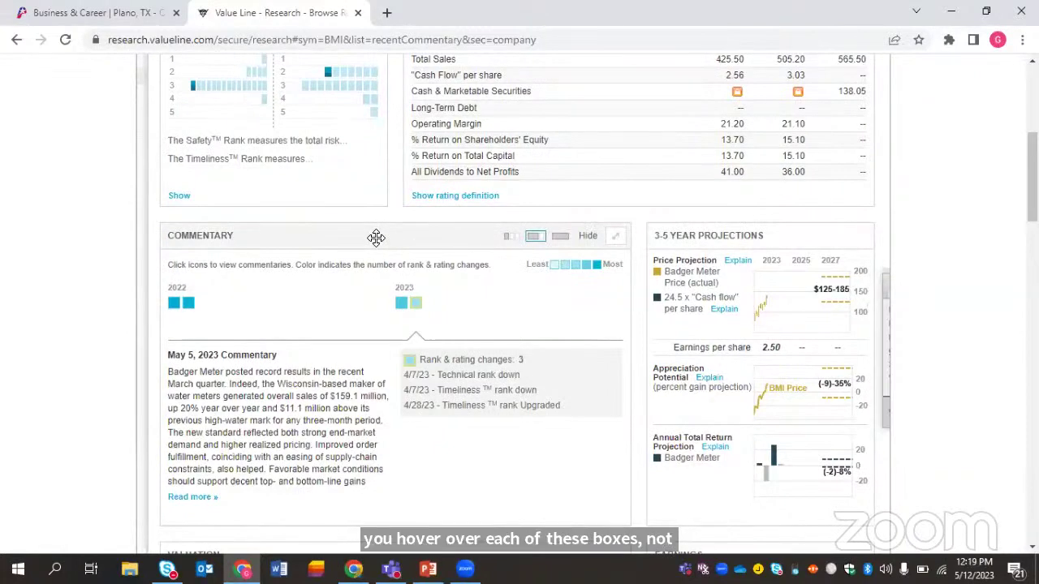
drag(373, 236, 355, 328)
drag(407, 255, 366, 236)
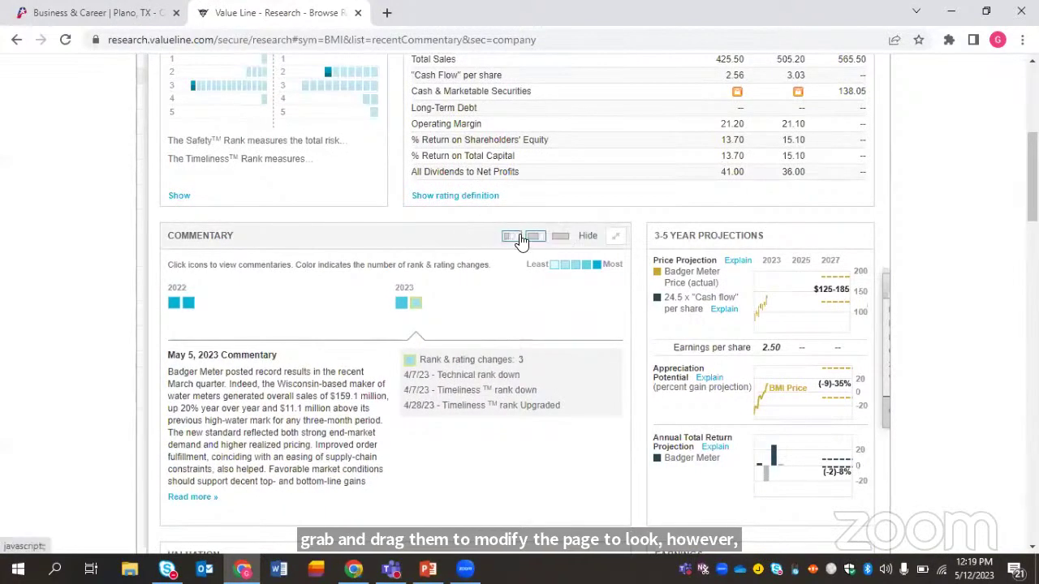
click(566, 237)
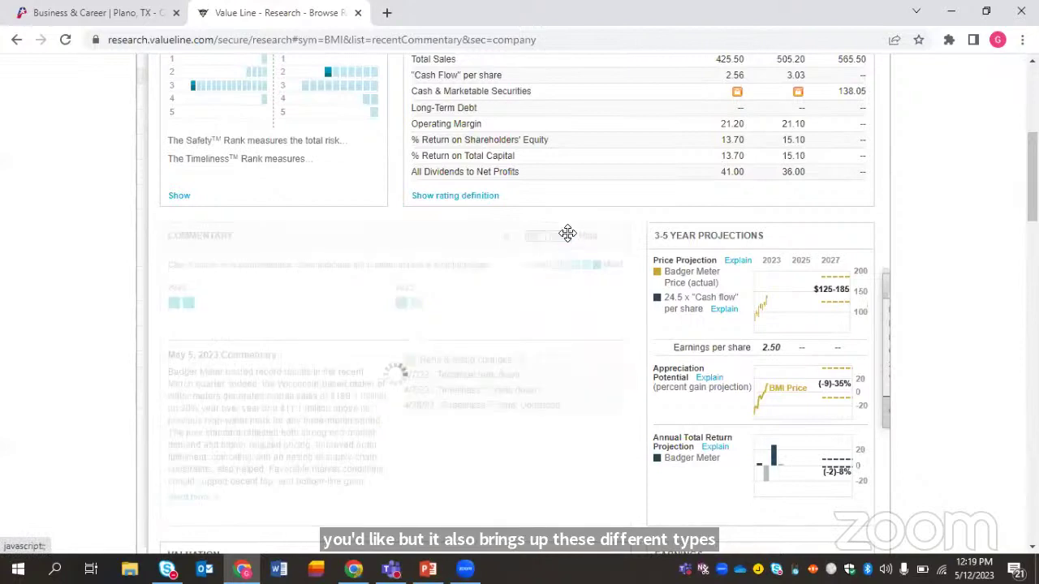
Shrink the Commentary box to one column, and set it to the two-column width beside 3-5 Year Projections.
scroll(680, 249, down, 3)
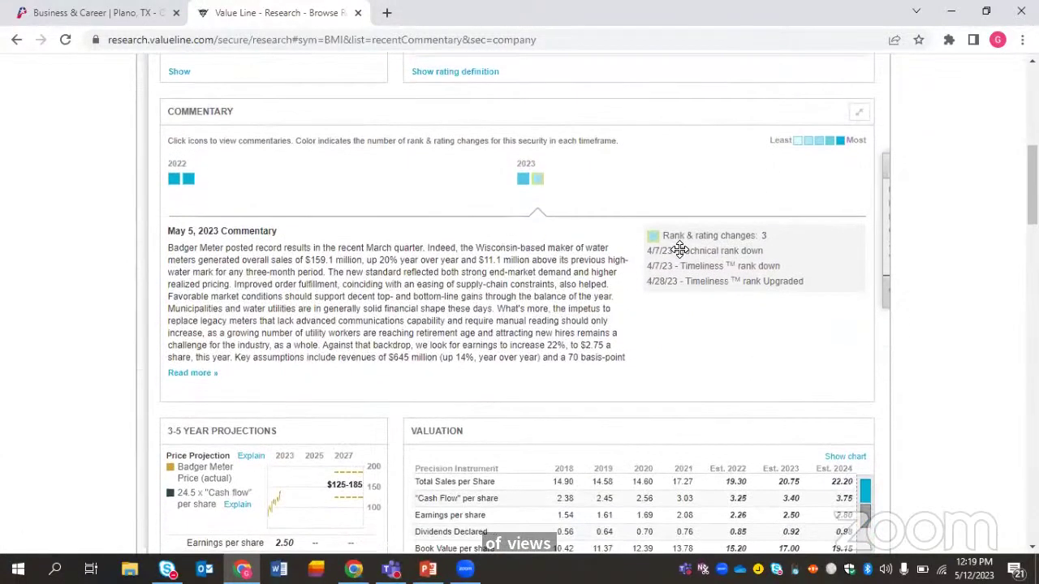
scroll(649, 345, up, 1)
scroll(649, 345, up, 1)
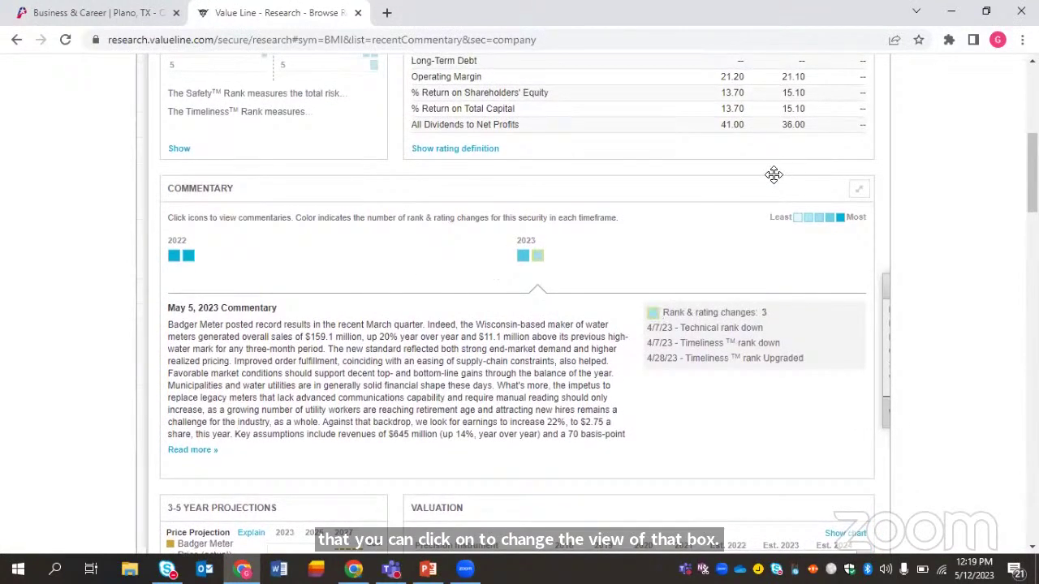
click(755, 193)
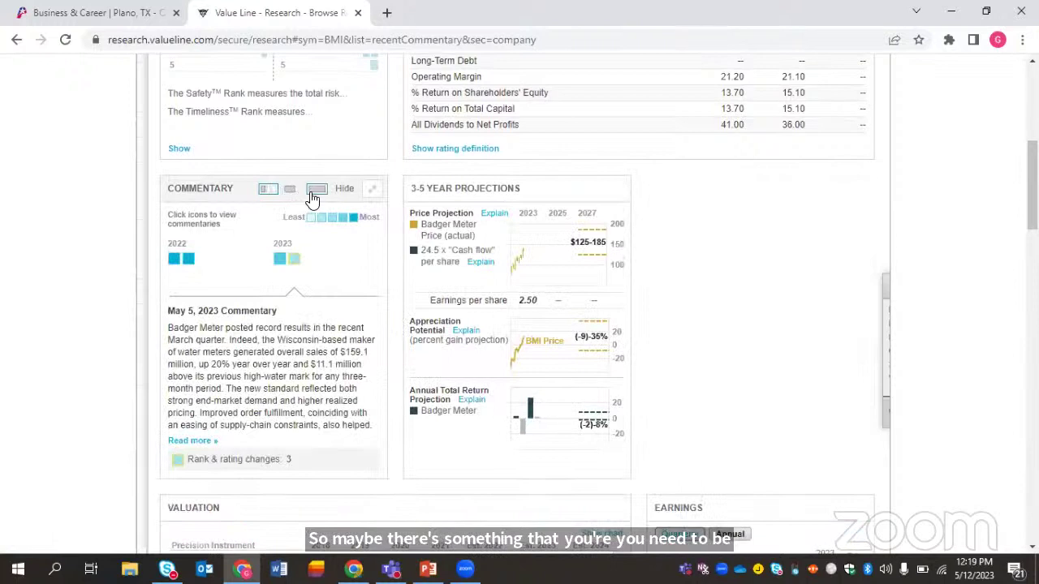
click(294, 189)
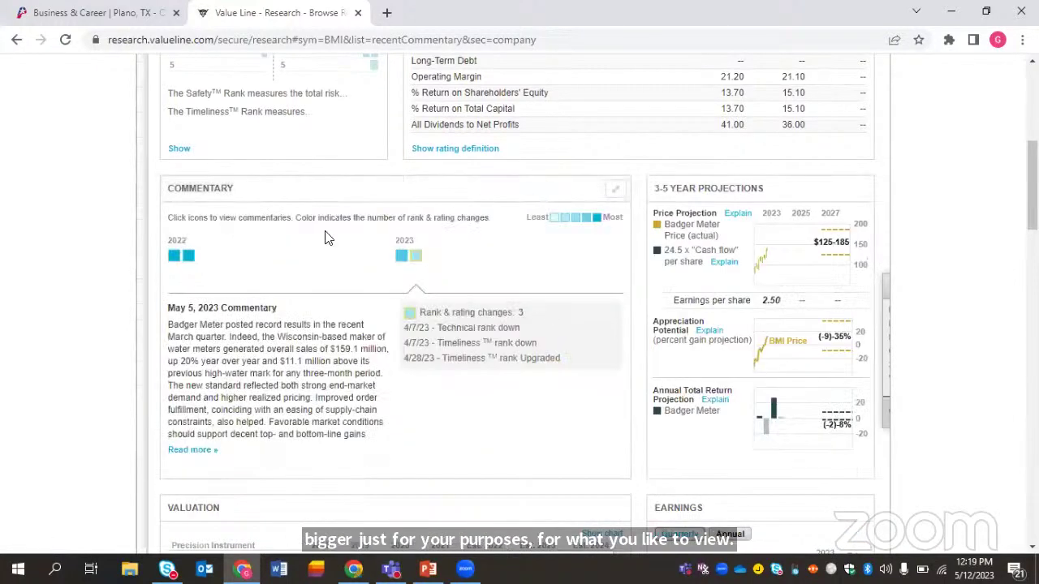
mouse_move(559, 197)
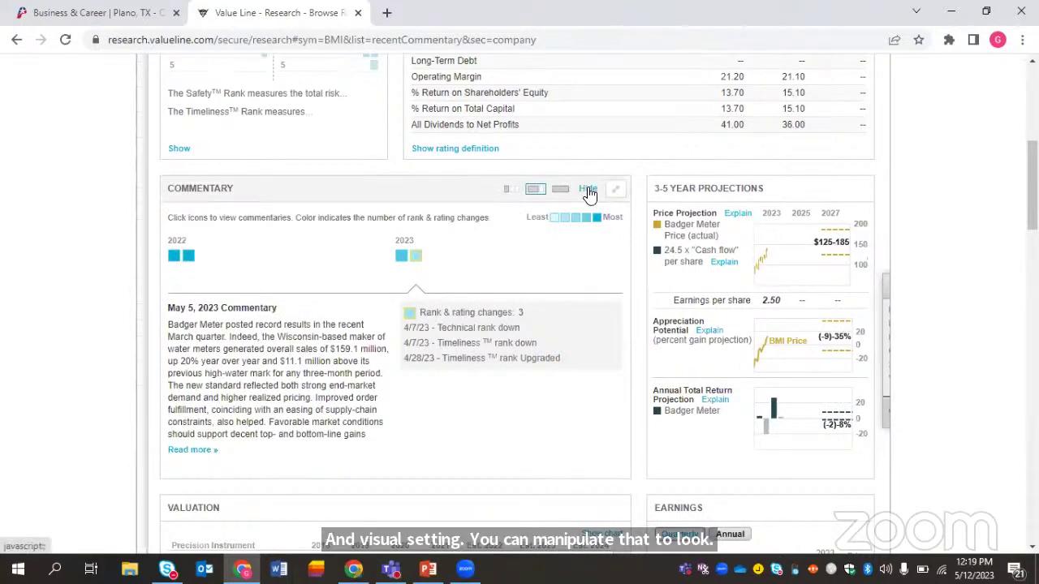
Hide the Valuation box from the Badger Meter company page and review the rearranged sections around it.
scroll(588, 193, up, 4)
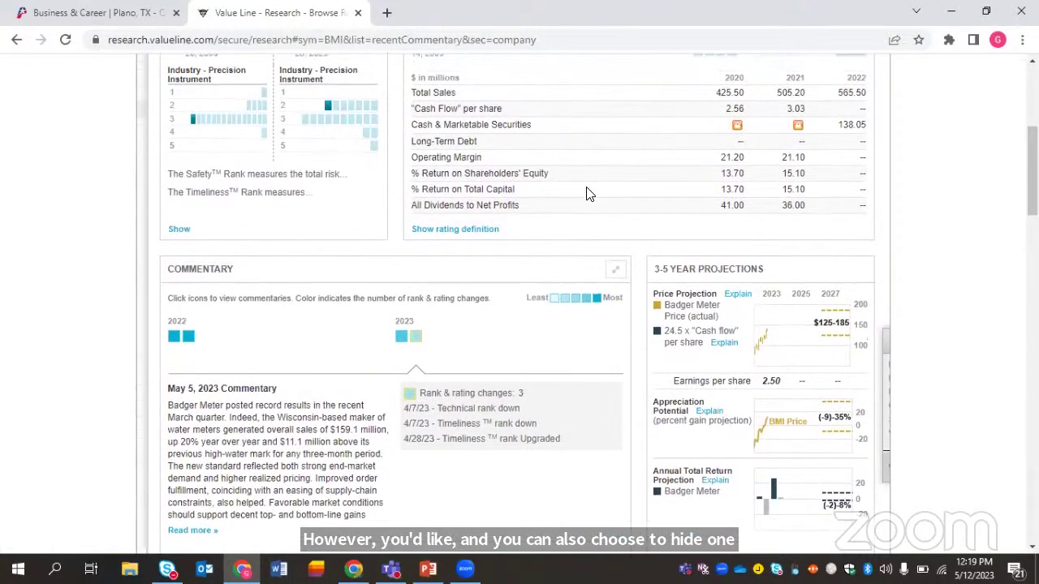
scroll(590, 194, down, 8)
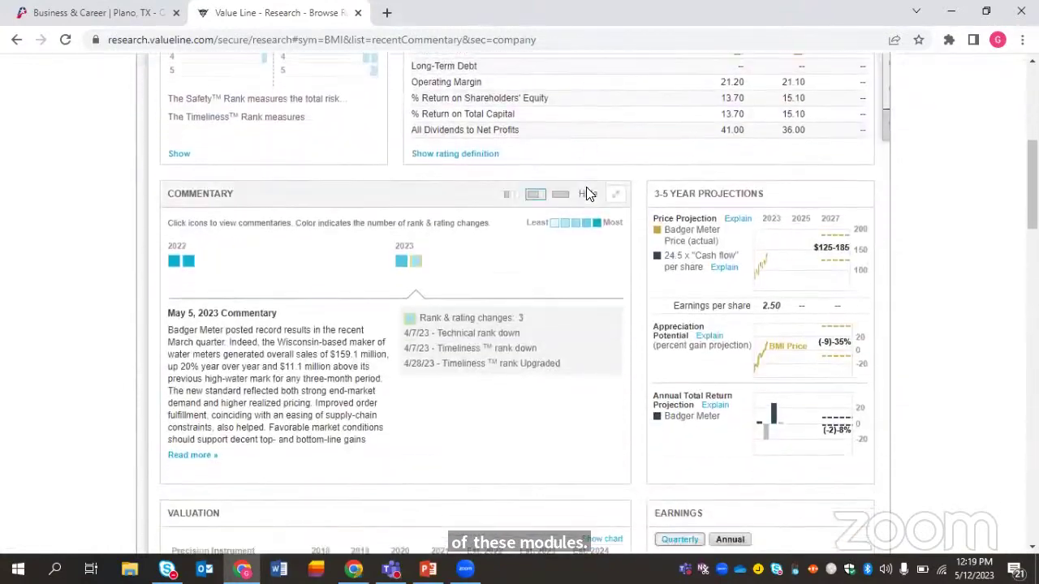
mouse_move(600, 171)
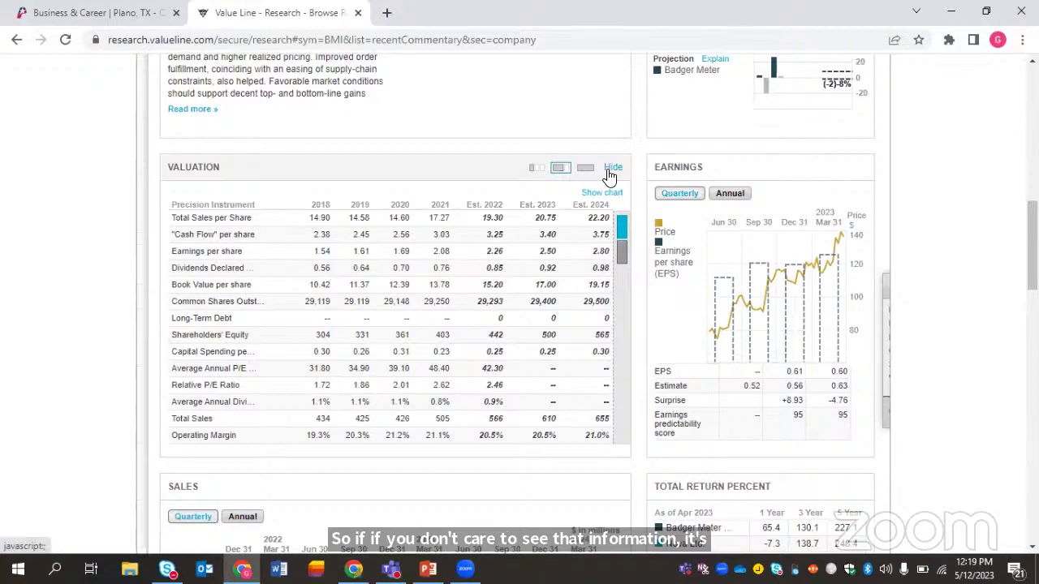
click(609, 168)
scroll(614, 232, down, 1)
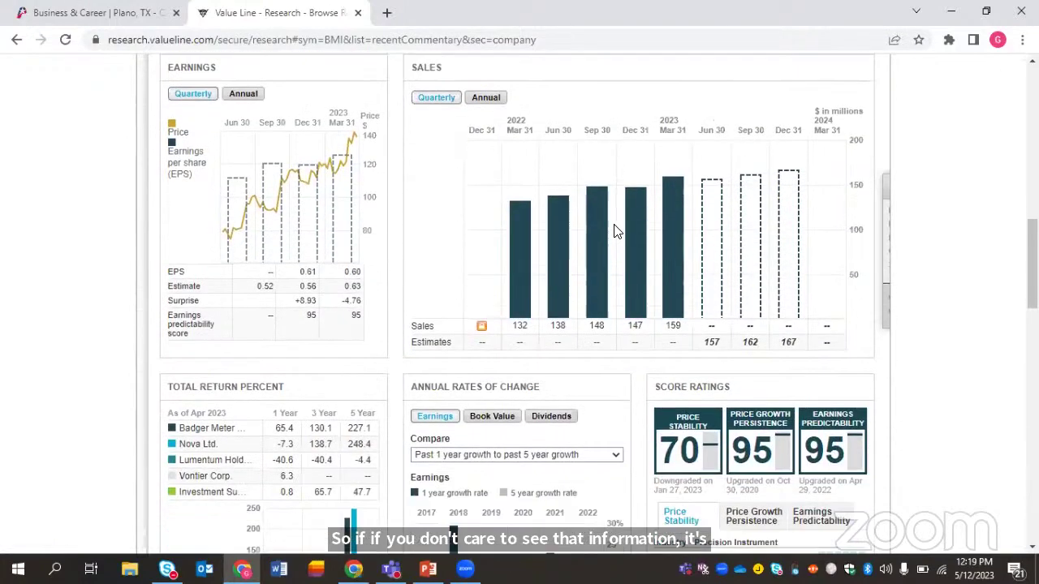
scroll(614, 232, down, 1)
scroll(616, 324, up, 1)
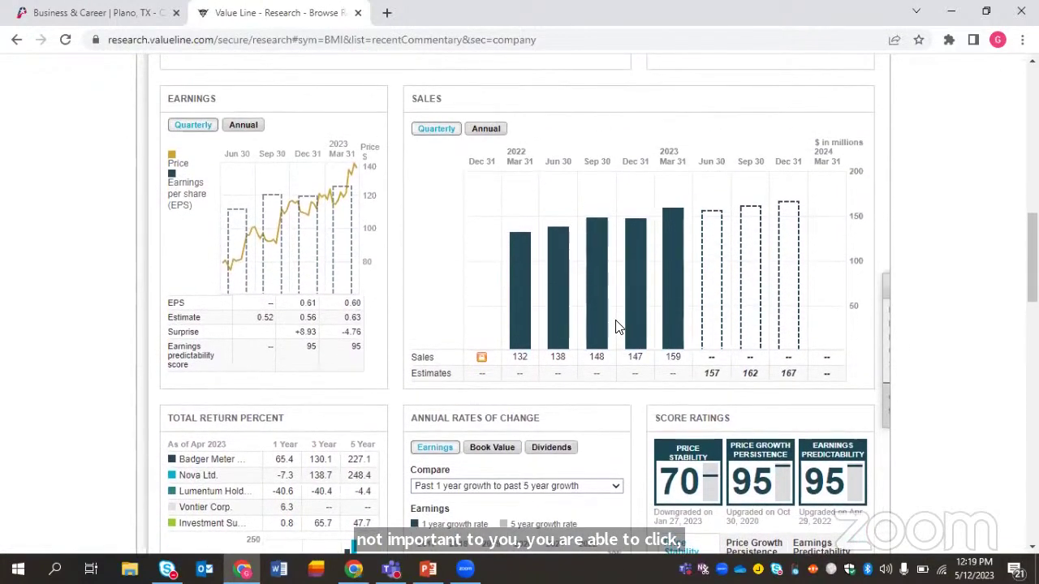
scroll(609, 202, up, 2)
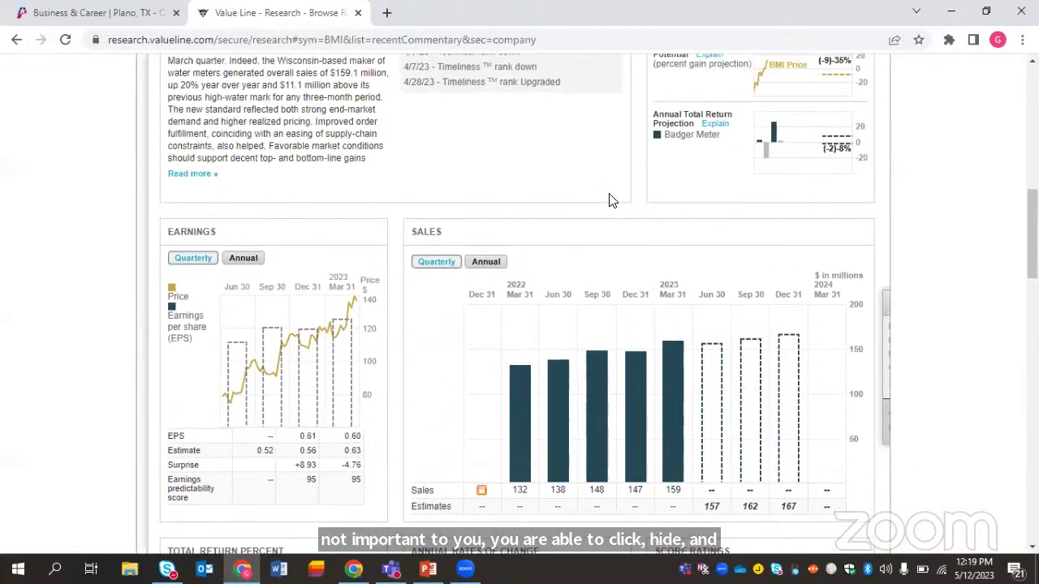
scroll(610, 202, up, 1)
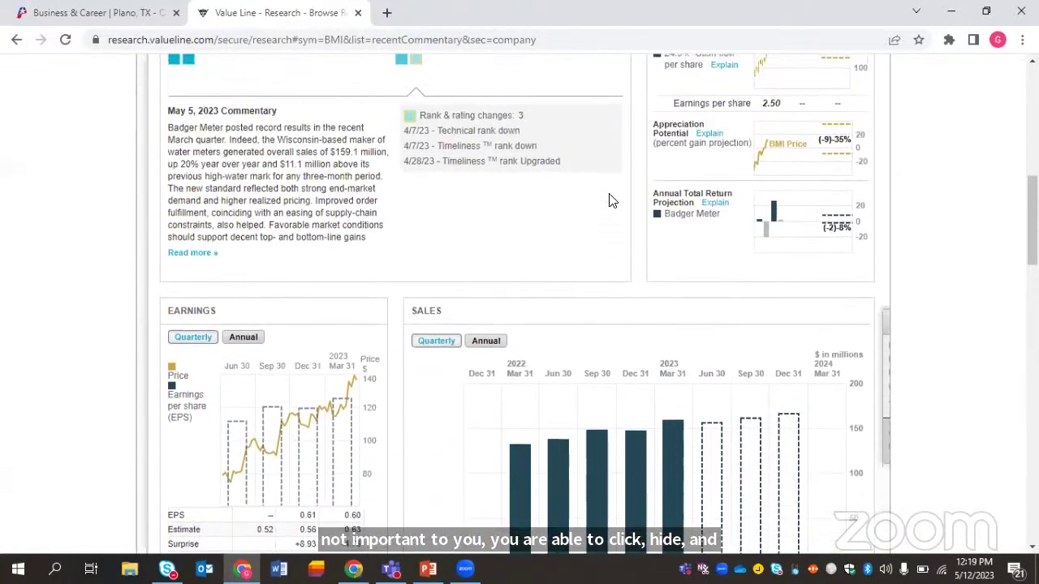
Restore the Valuation box to the company page from the hidden sections of the Standard Industrial list.
click(883, 354)
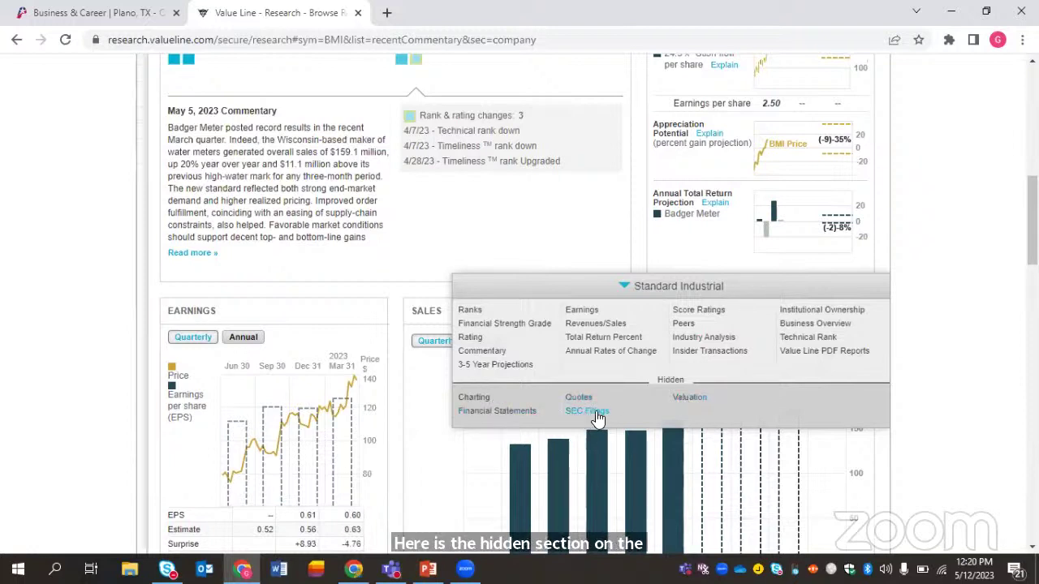
click(693, 396)
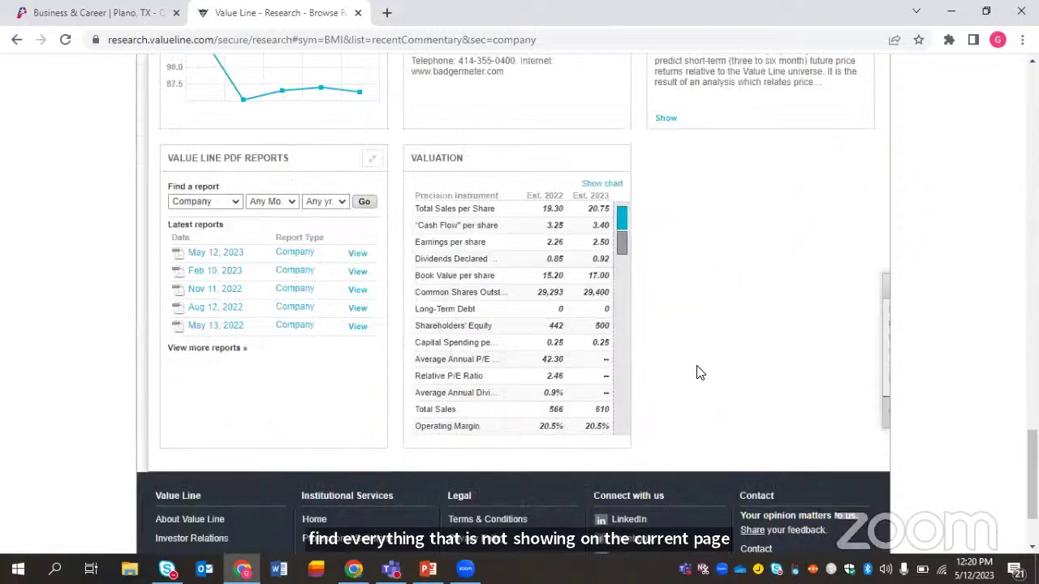
scroll(714, 317, down, 1)
scroll(714, 318, up, 1)
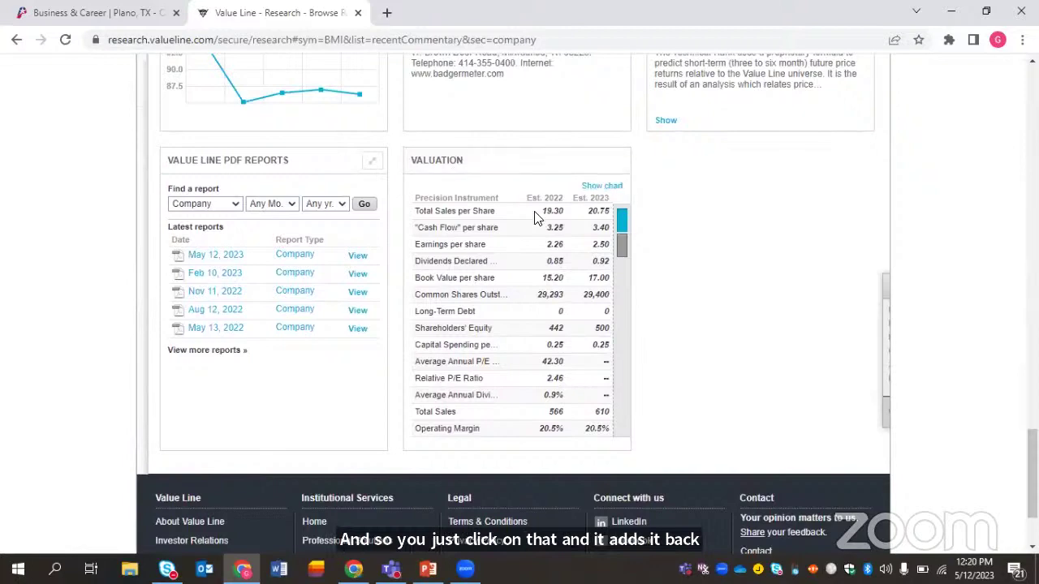
Move the Valuation box up one row, between Institutional Ownership and Business Overview.
scroll(694, 329, down, 1)
scroll(694, 330, up, 2)
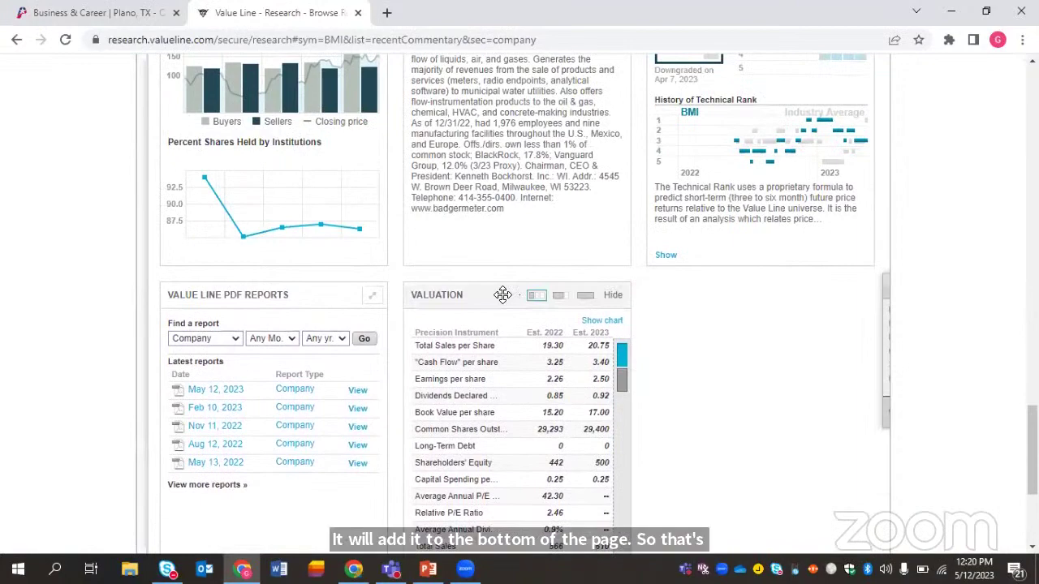
drag(496, 288, 501, 80)
scroll(500, 80, up, 6)
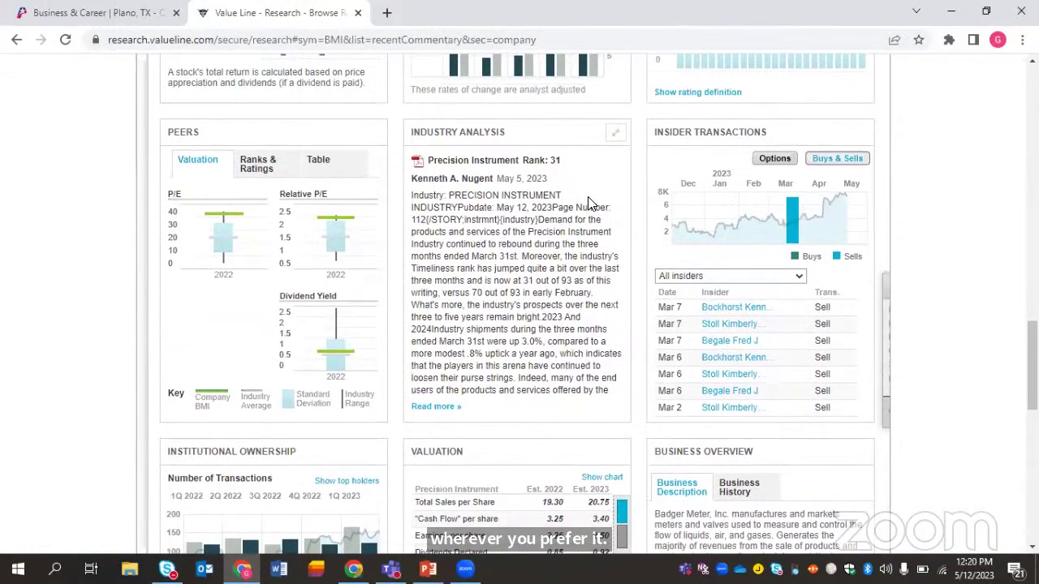
Return from the company page to the Dashboard and look over the reports listed under Quick Links.
scroll(688, 190, up, 1)
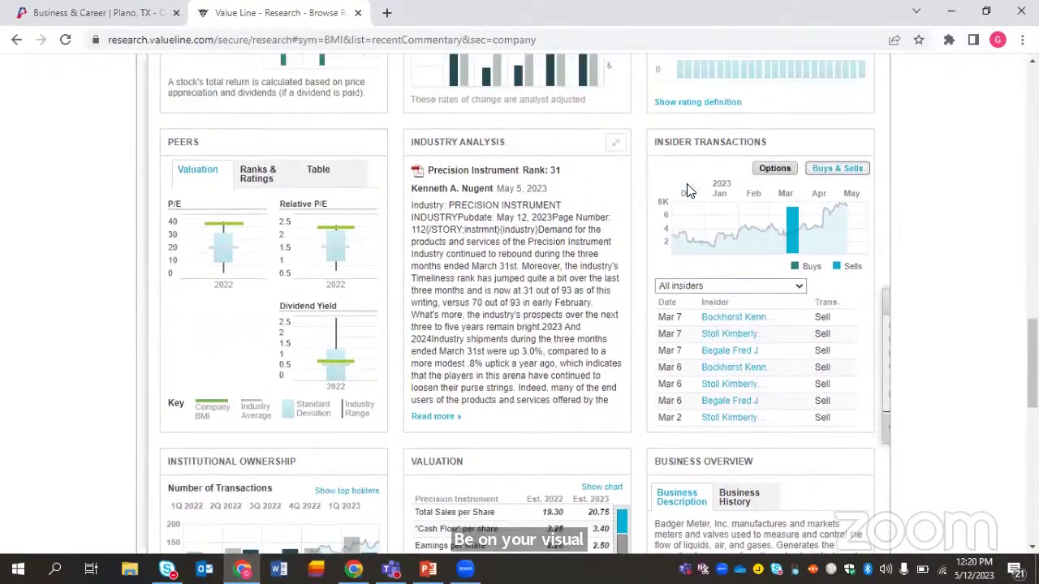
scroll(639, 324, up, 15)
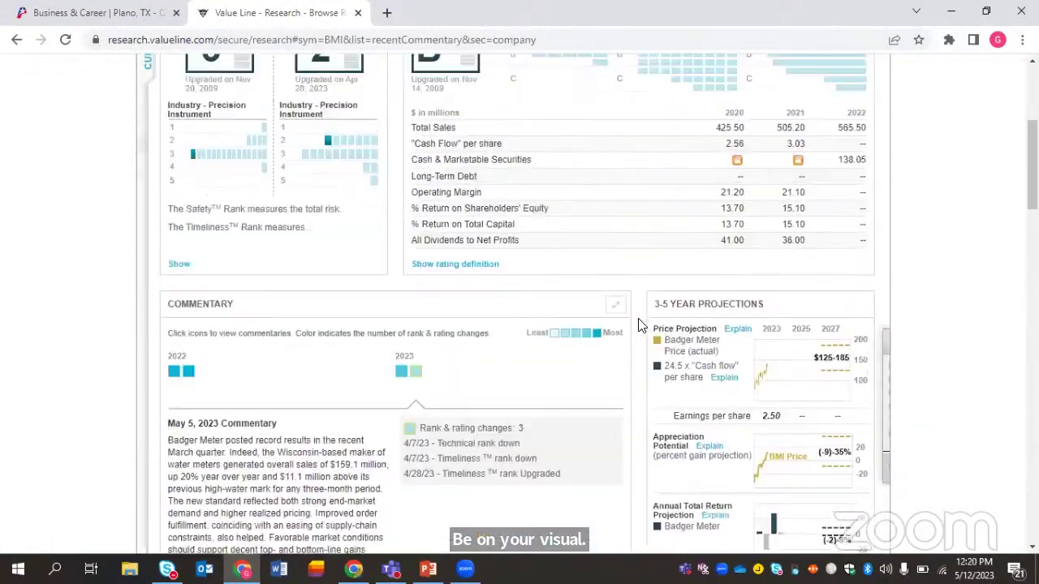
scroll(638, 325, up, 4)
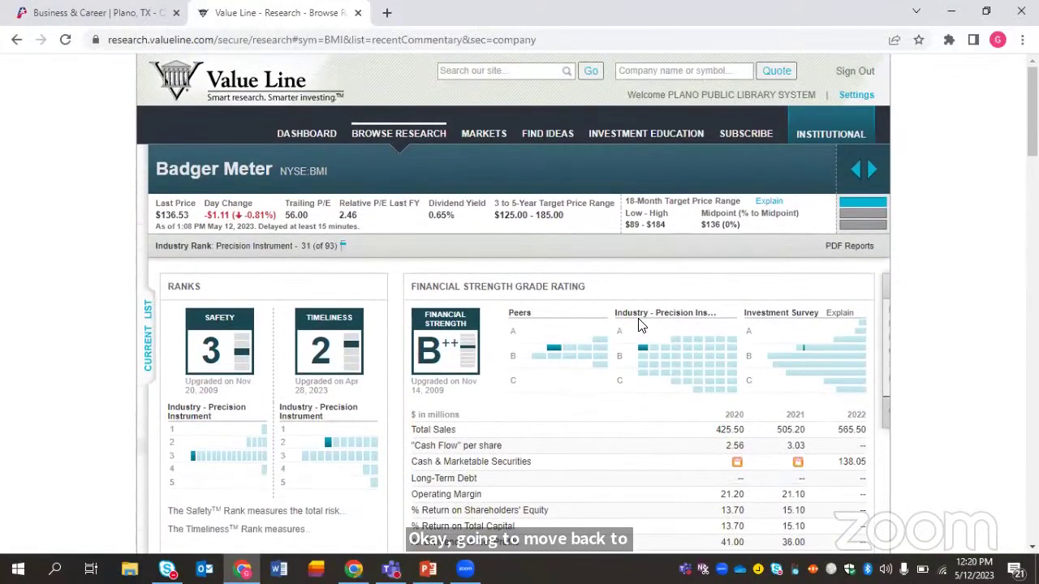
click(303, 136)
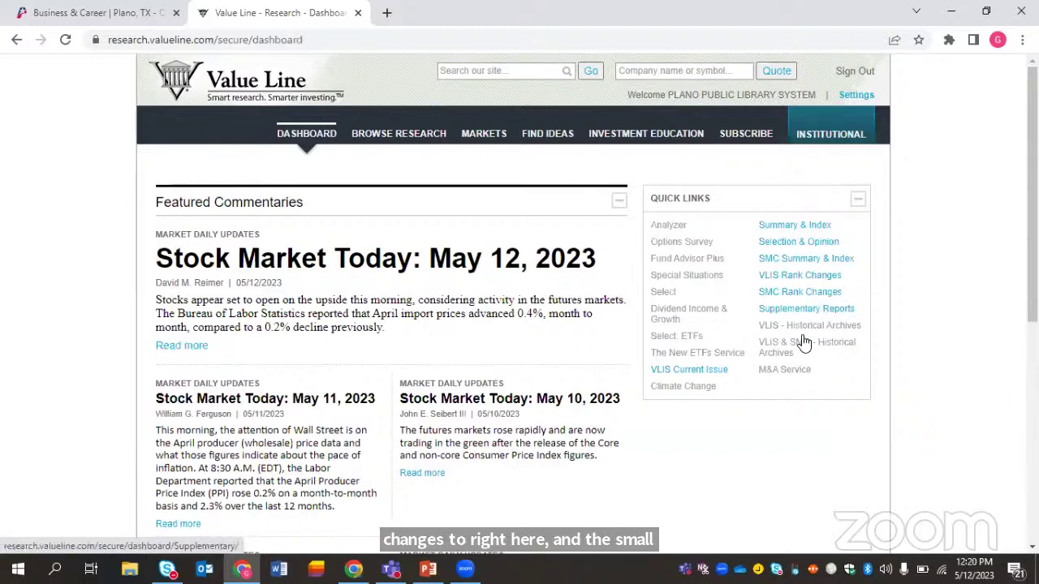
mouse_move(795, 354)
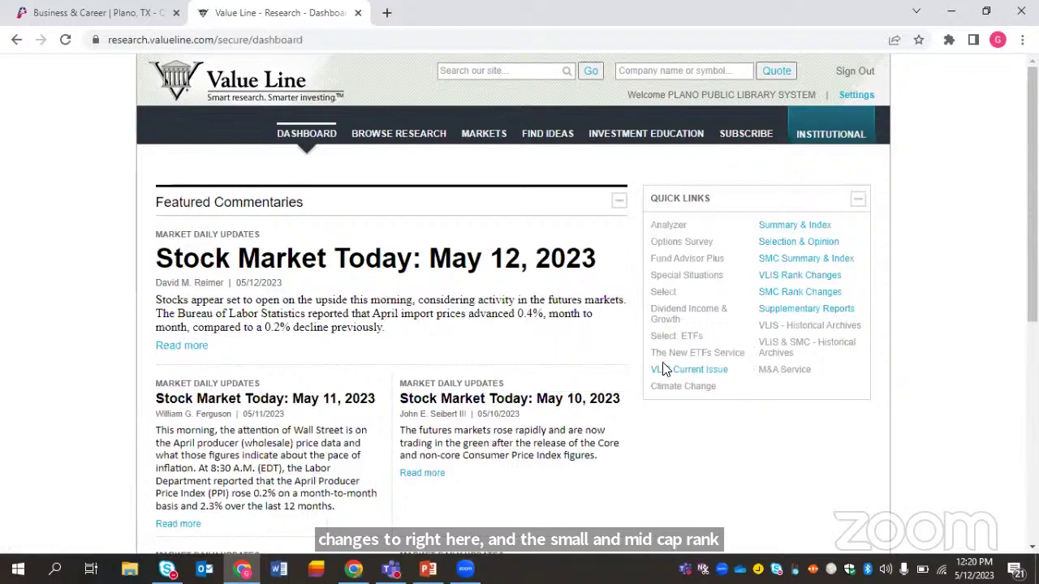
mouse_move(673, 400)
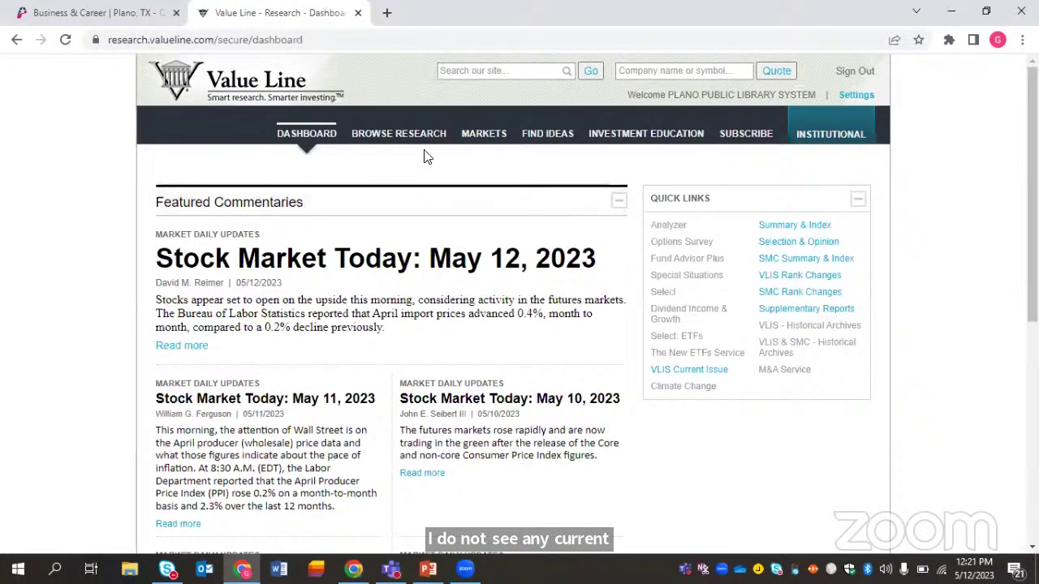
Open Browse Research, look through the Predefined Screens choices in Value Line Featured Lists, and close the list without choosing one.
click(405, 140)
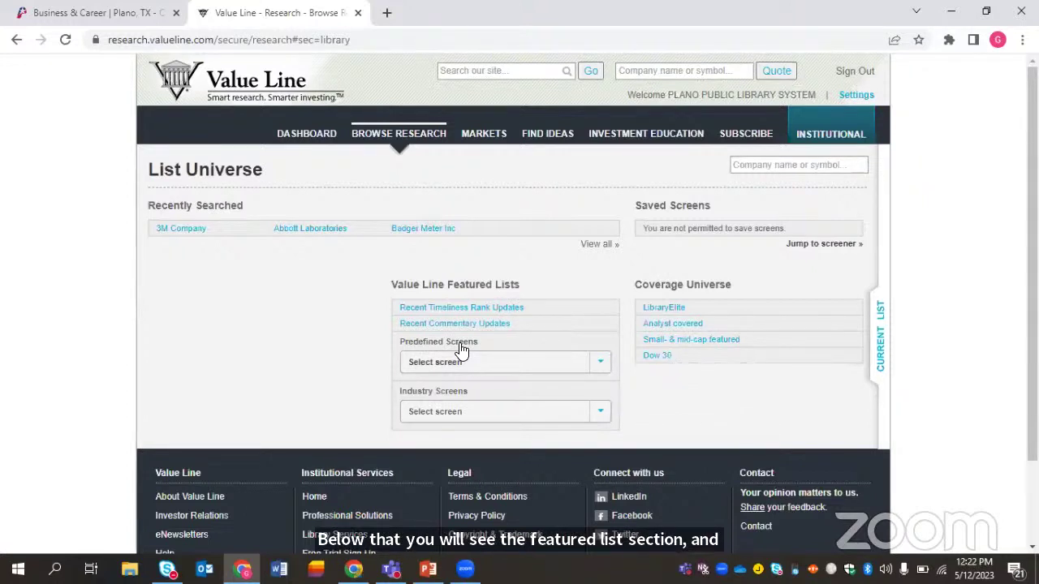
click(603, 367)
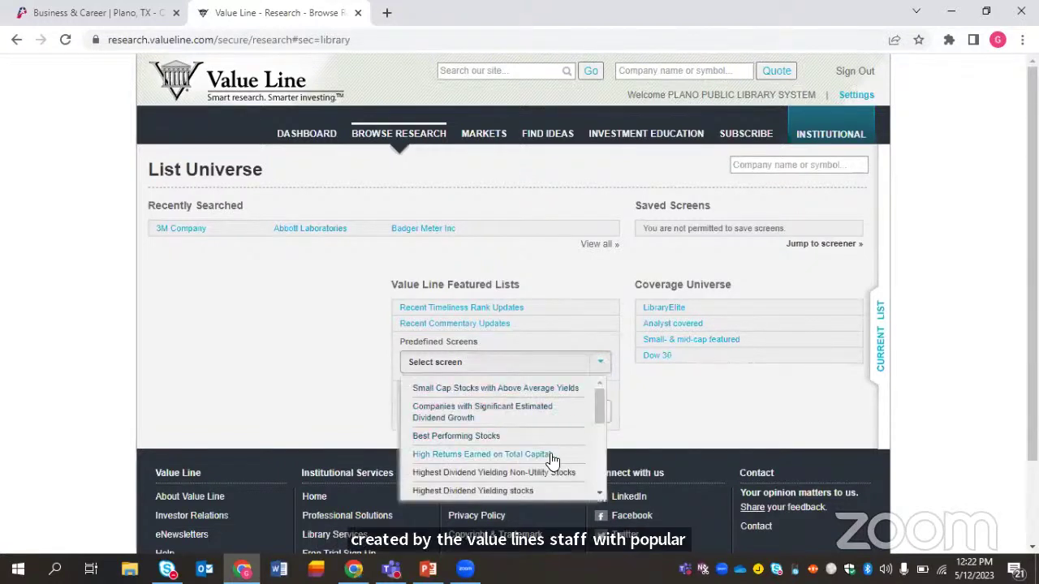
scroll(550, 460, down, 4)
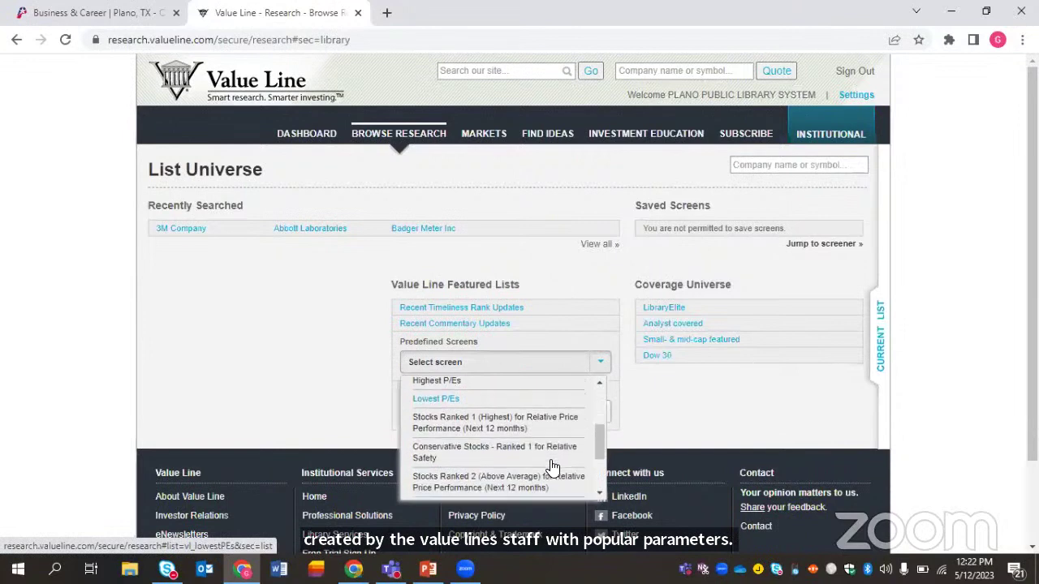
scroll(551, 468, down, 5)
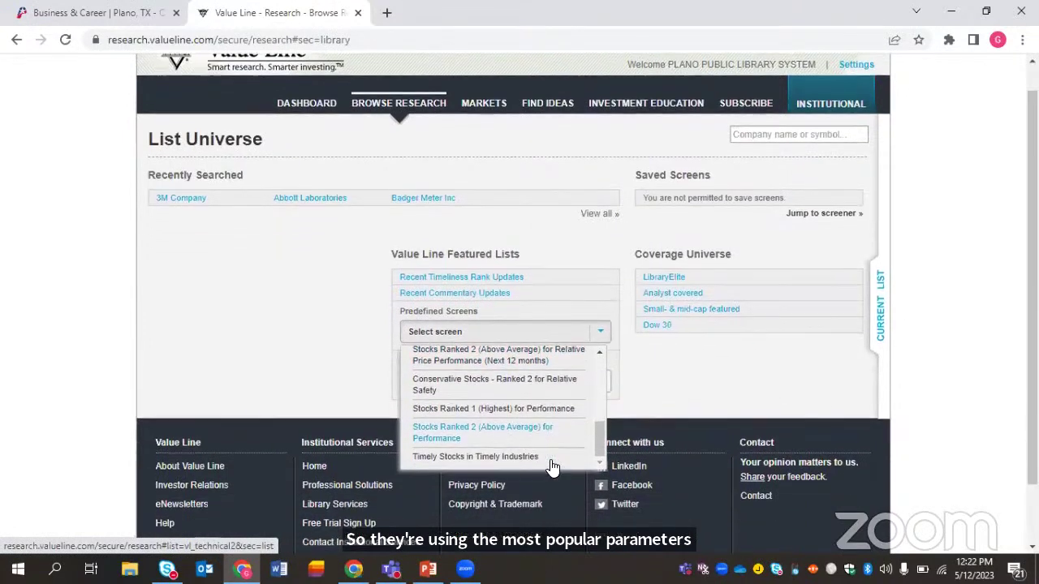
scroll(554, 408, up, 4)
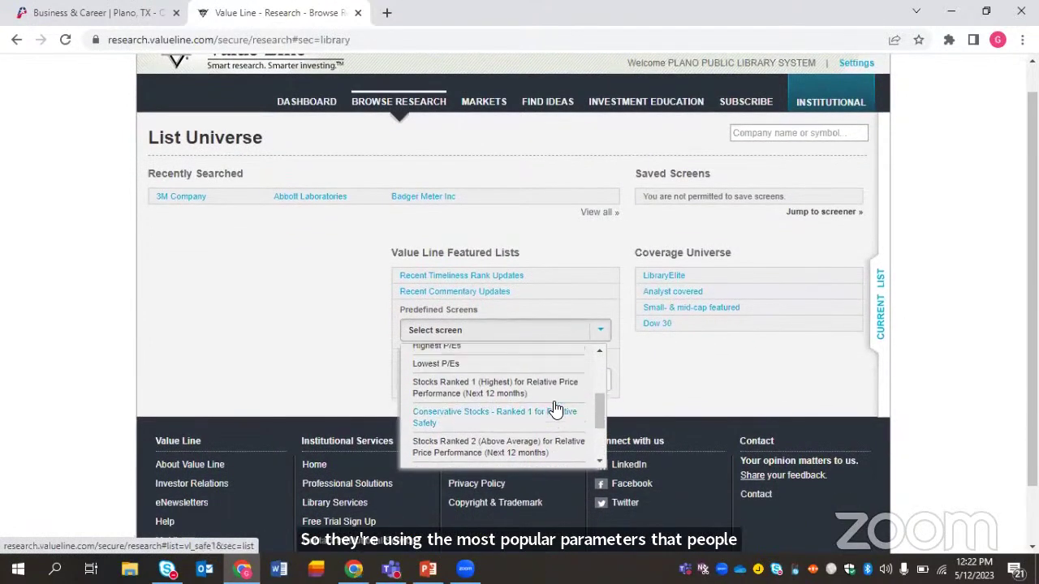
scroll(554, 408, up, 2)
click(311, 281)
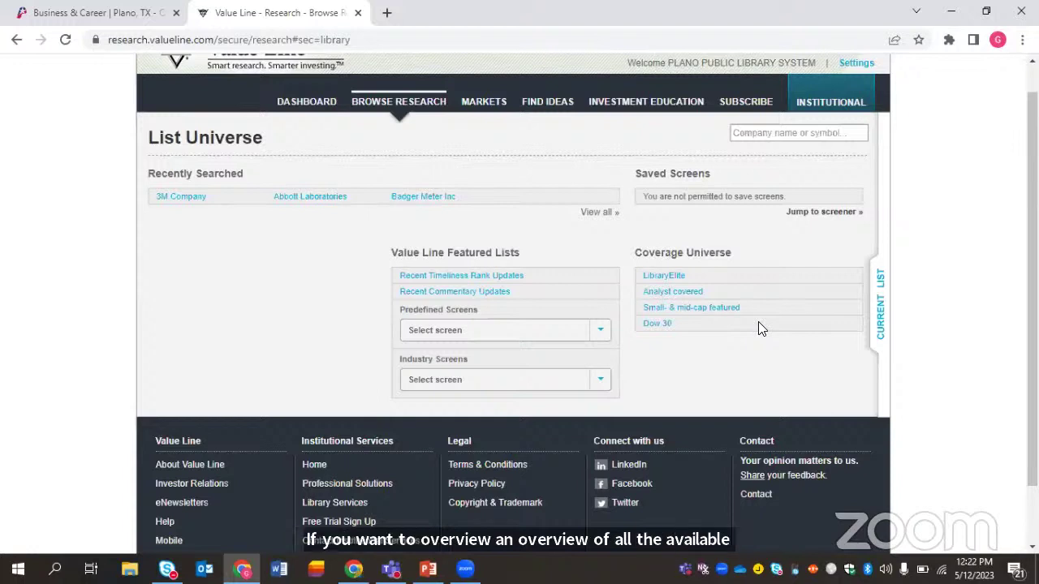
Open the Markets section and examine its Stock Market Today and Economic Calendar parts.
scroll(758, 323, up, 1)
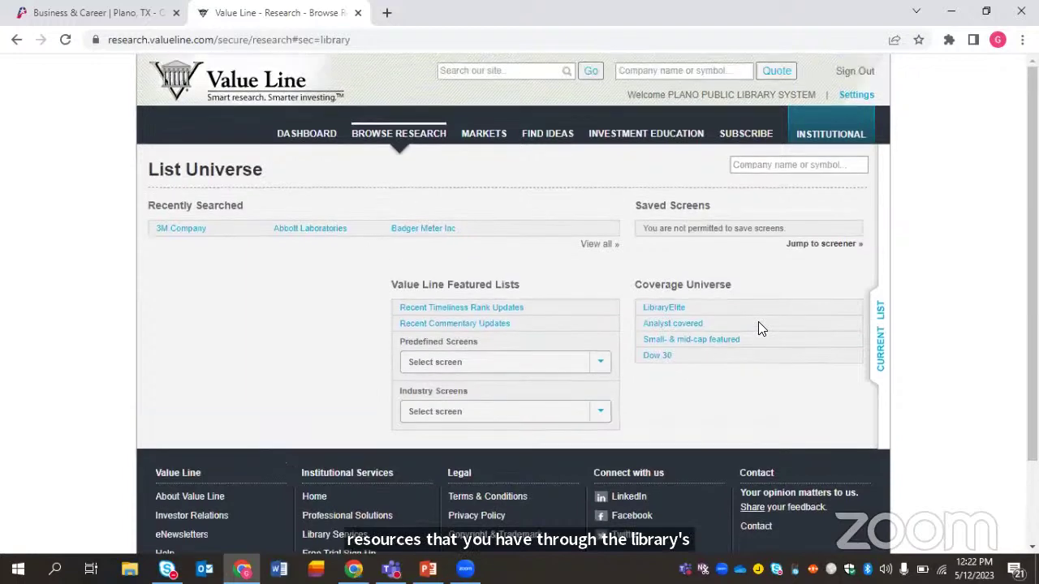
click(483, 135)
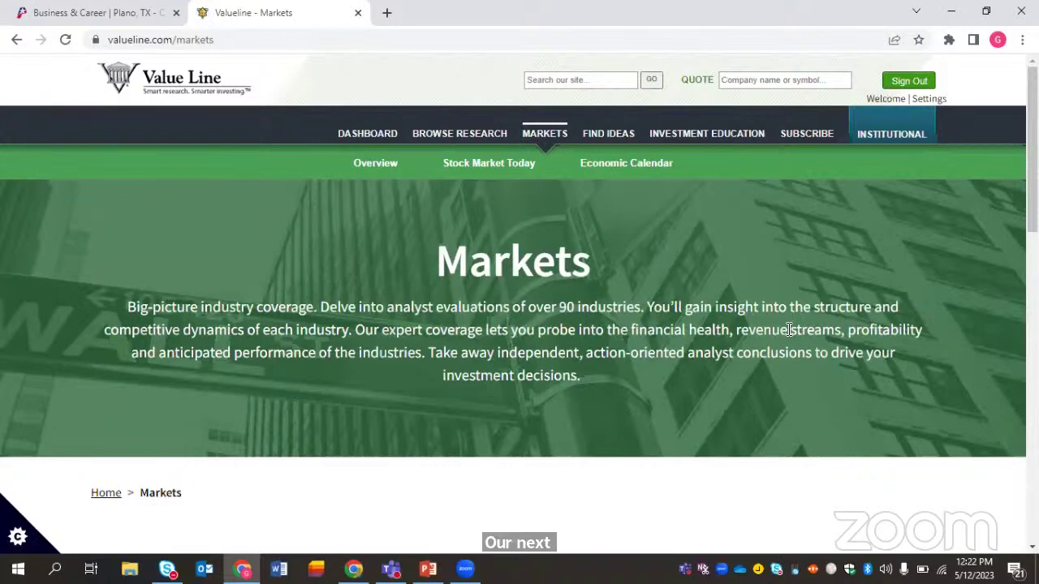
scroll(789, 329, down, 2)
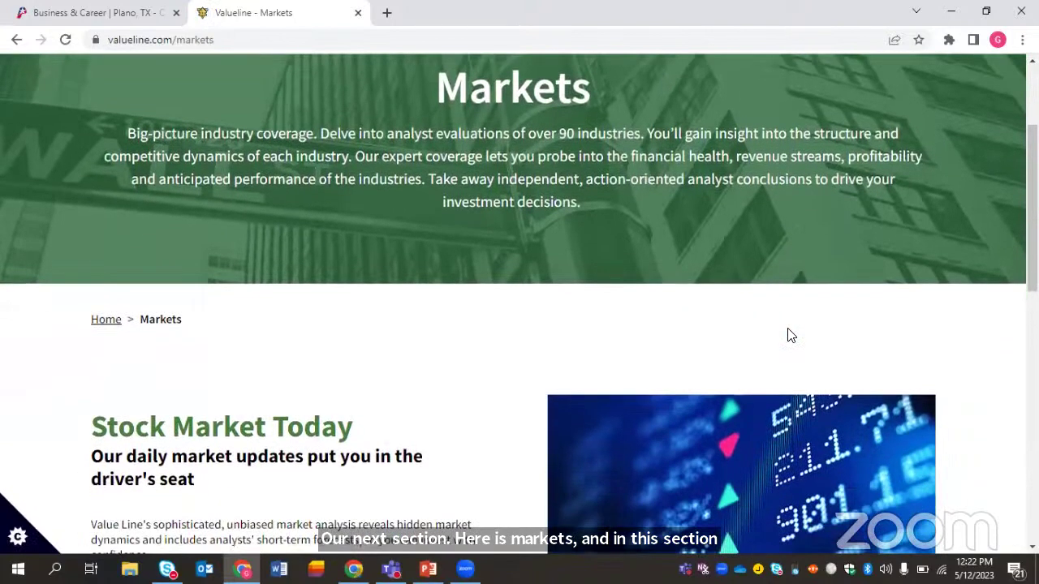
scroll(789, 335, down, 4)
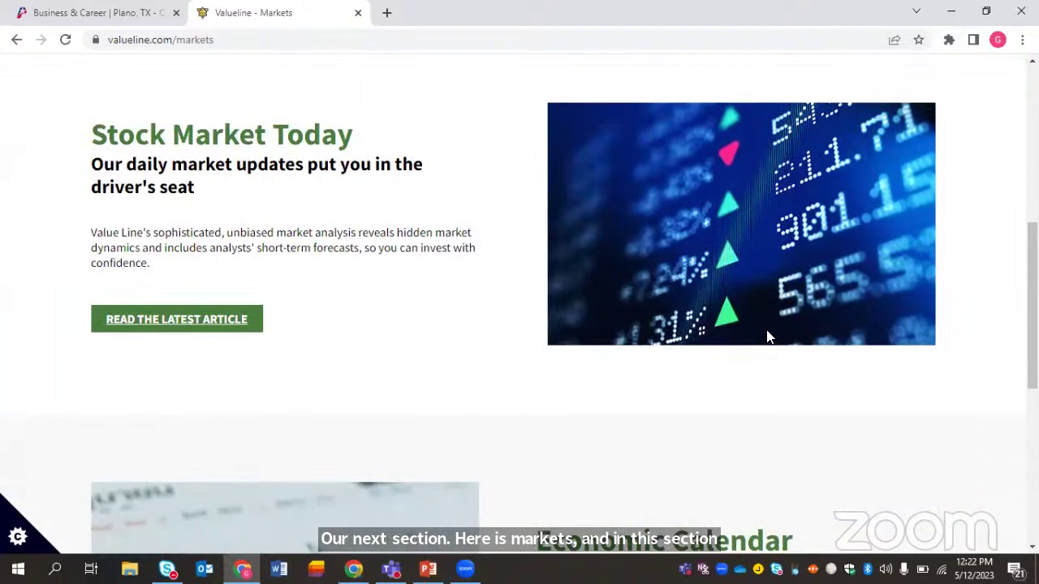
scroll(584, 351, down, 4)
scroll(585, 350, down, 1)
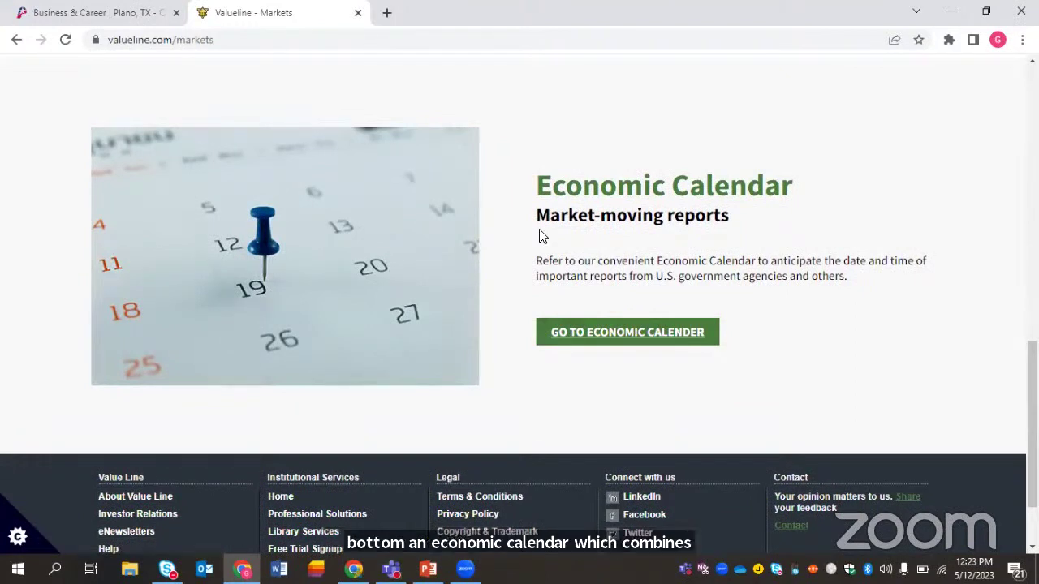
scroll(685, 227, up, 8)
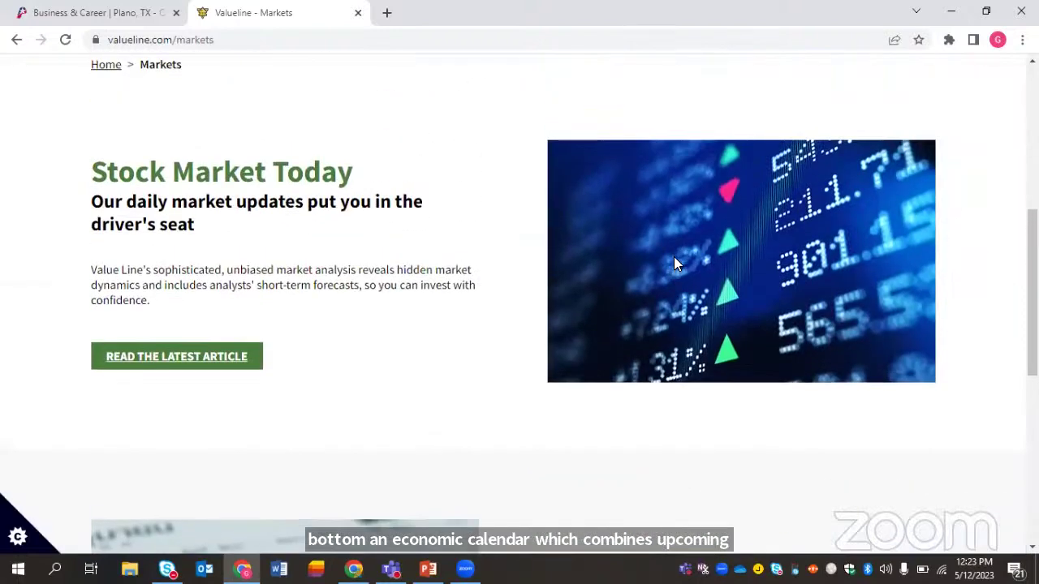
Open the Model Portfolios page under Find Ideas and read its introduction to the portfolio strategies.
scroll(674, 262, up, 3)
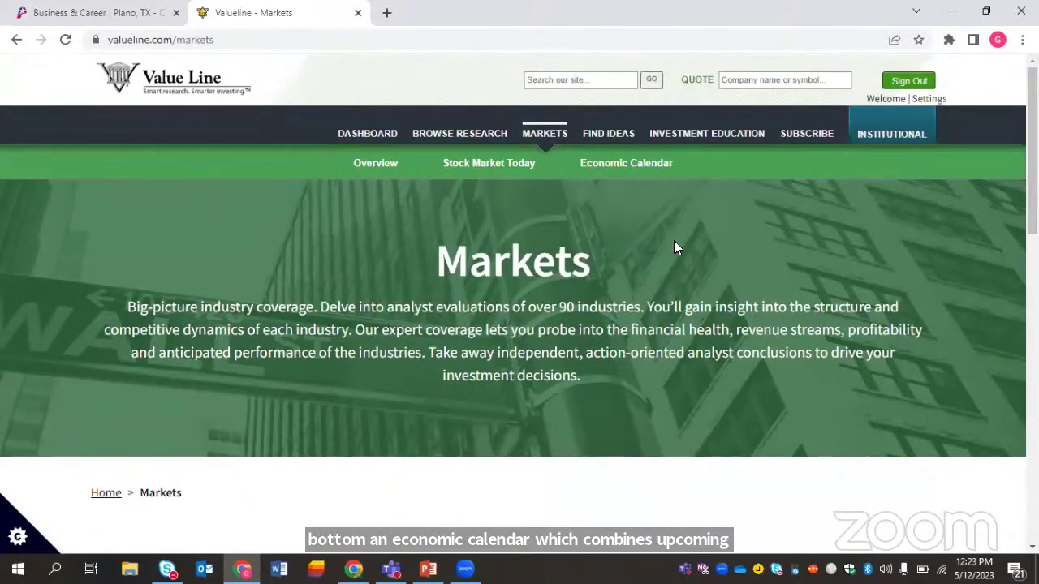
click(594, 136)
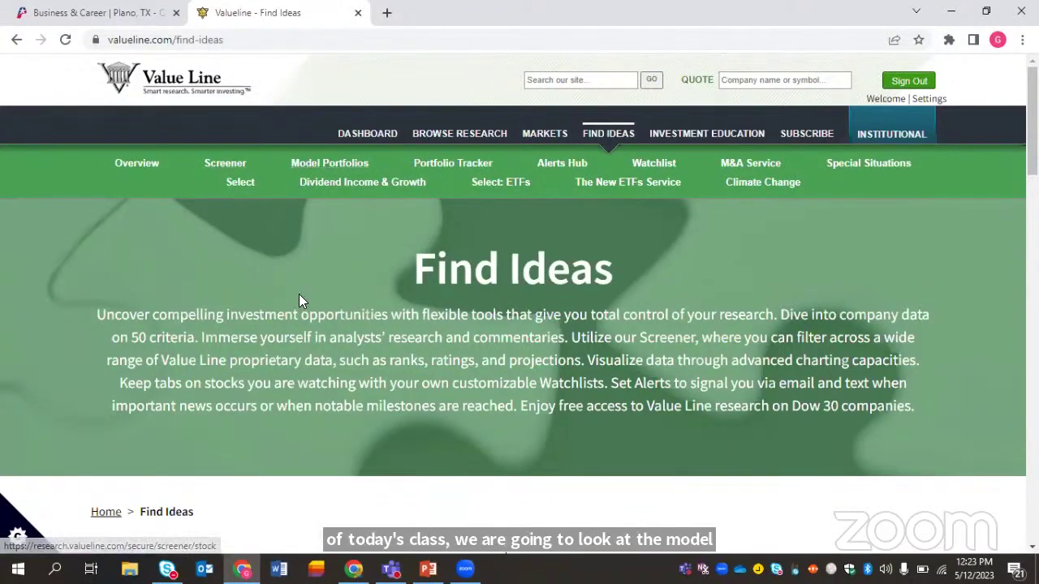
click(343, 166)
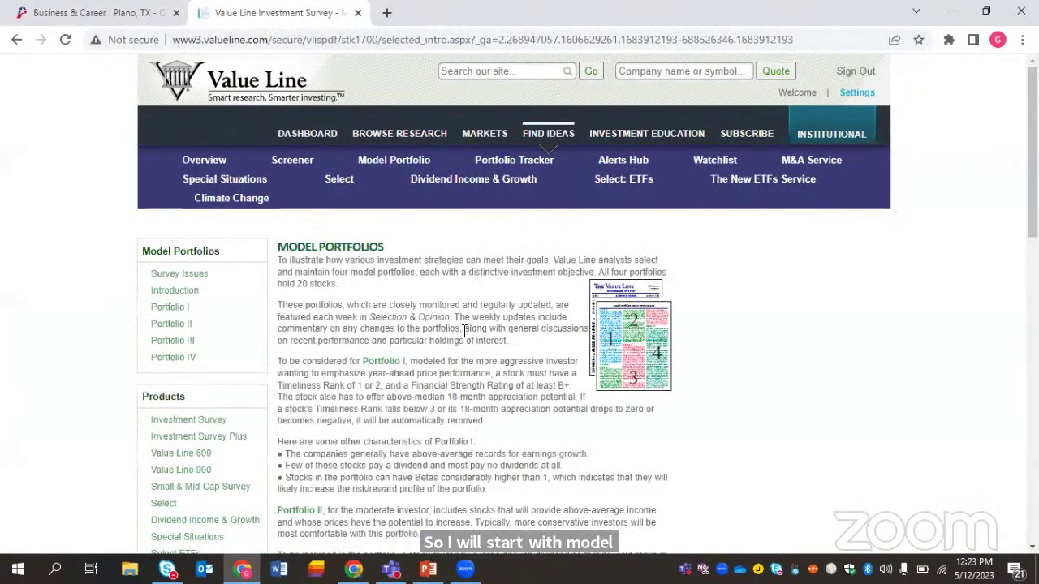
scroll(464, 330, down, 1)
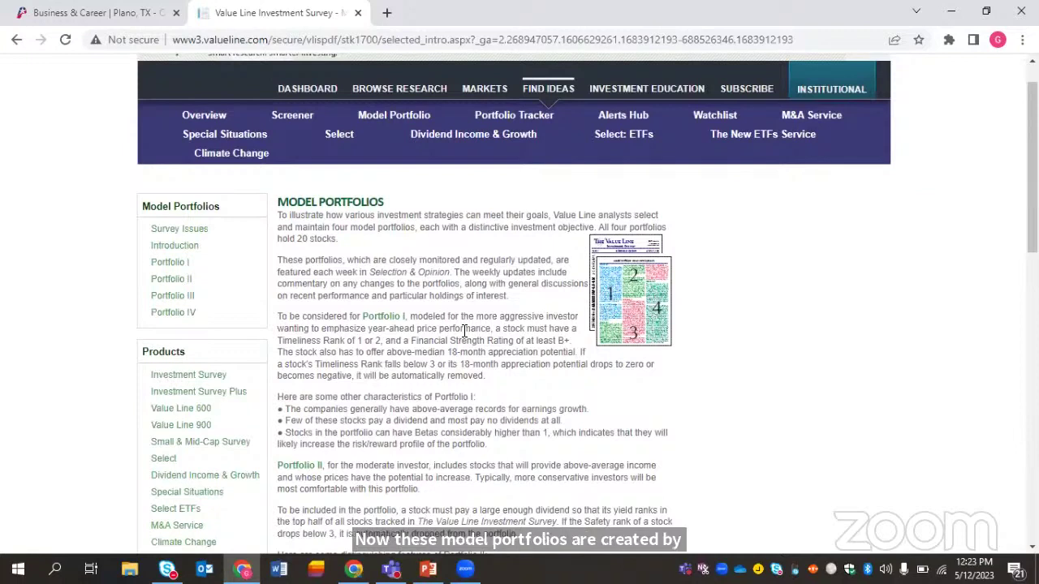
Open Portfolio I and examine its published date, commentary, stock table and qualification notes.
click(177, 270)
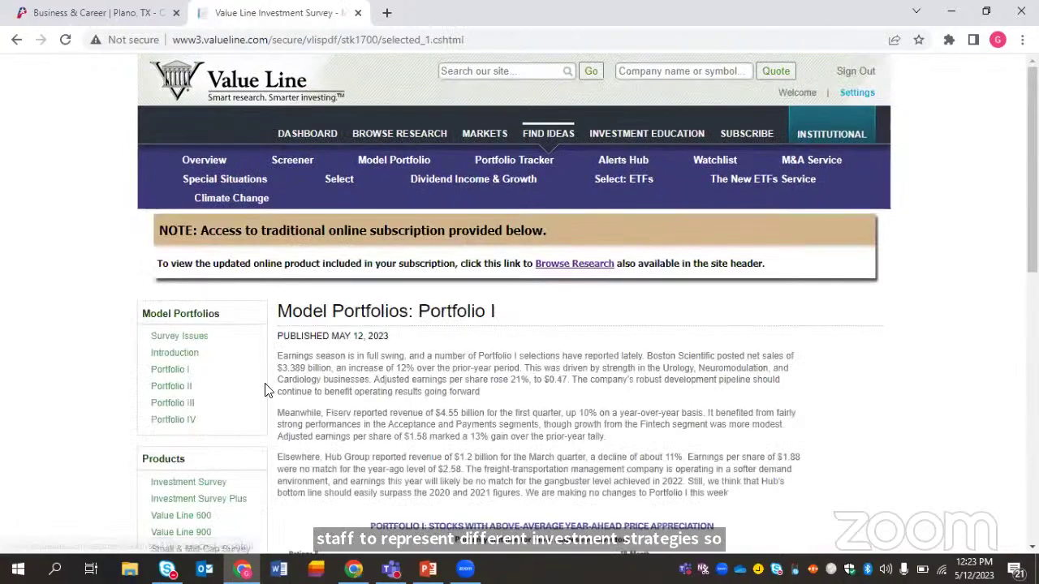
scroll(265, 387, down, 3)
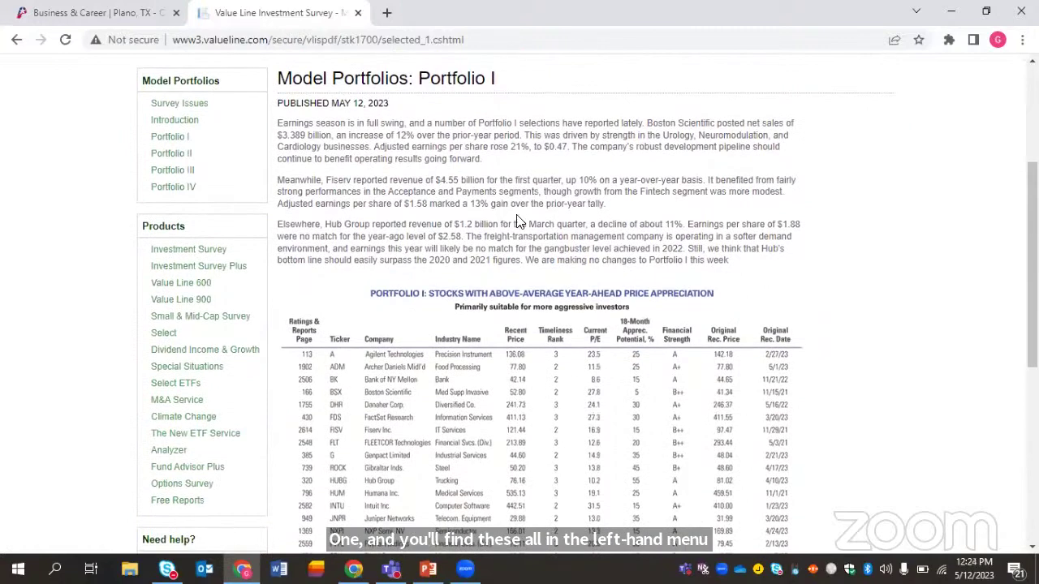
scroll(428, 190, up, 1)
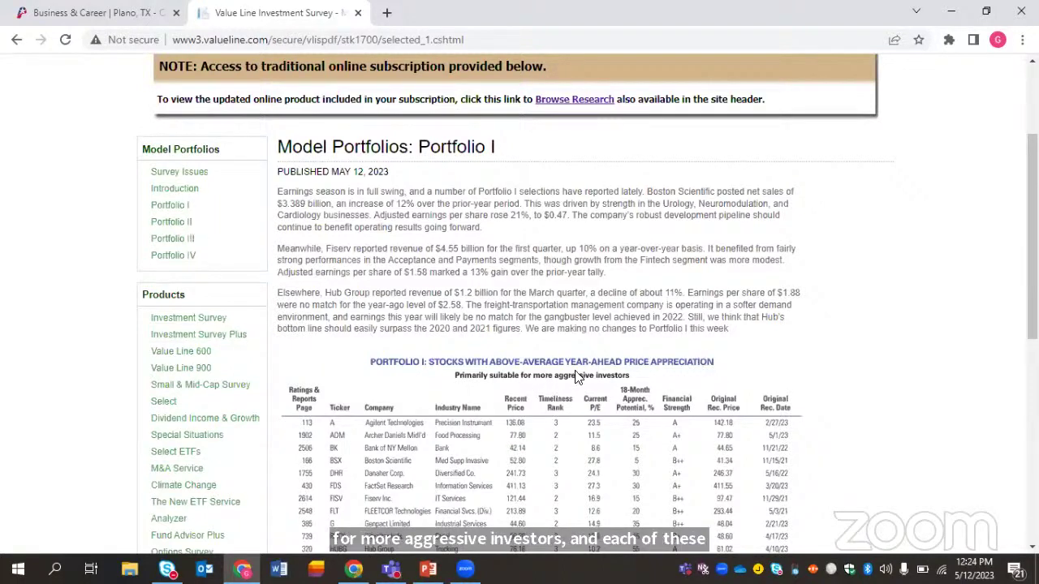
scroll(760, 364, down, 1)
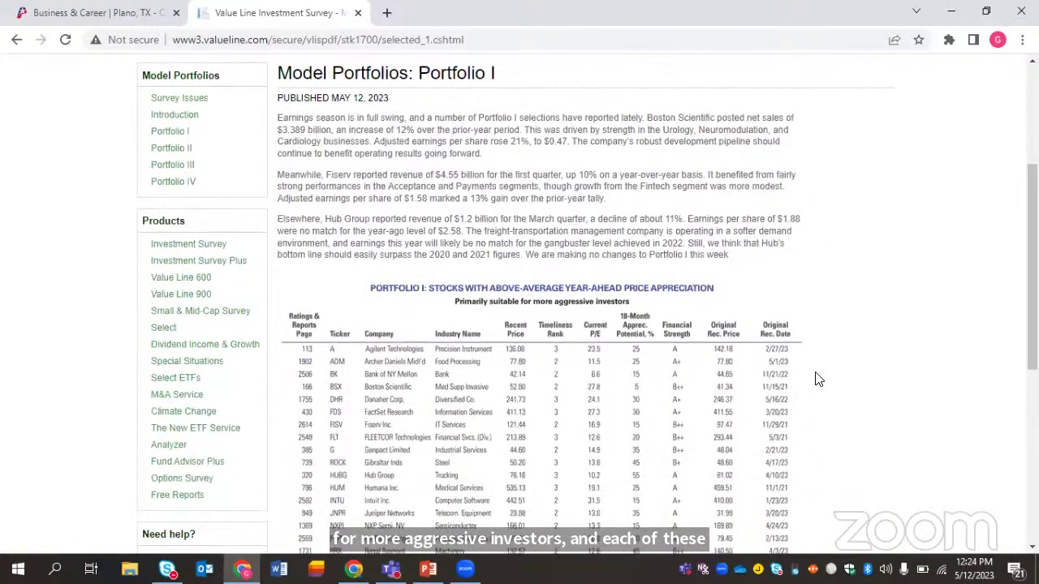
scroll(818, 380, down, 3)
scroll(818, 380, down, 1)
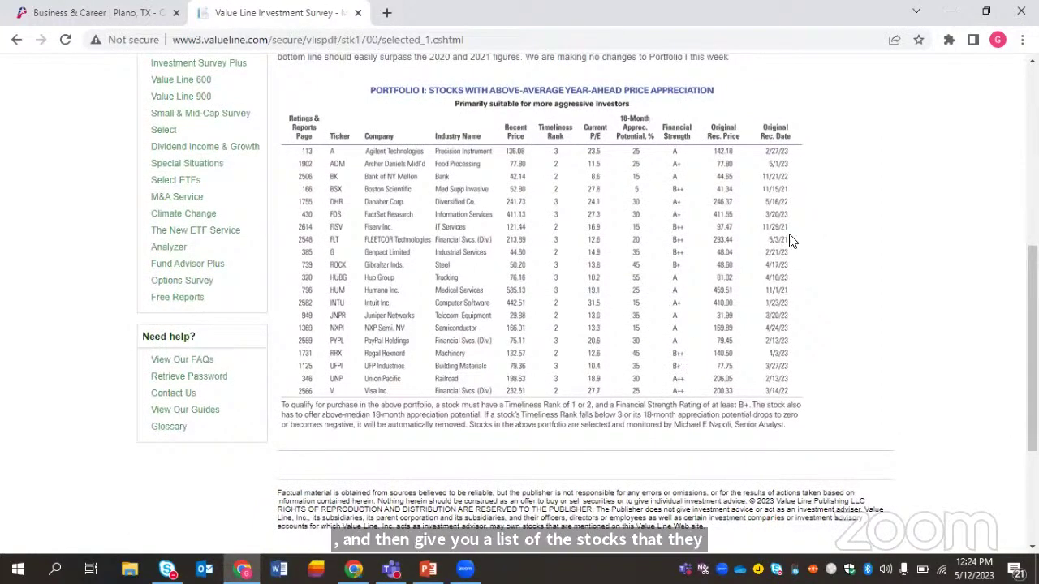
scroll(791, 241, up, 2)
scroll(791, 241, up, 2)
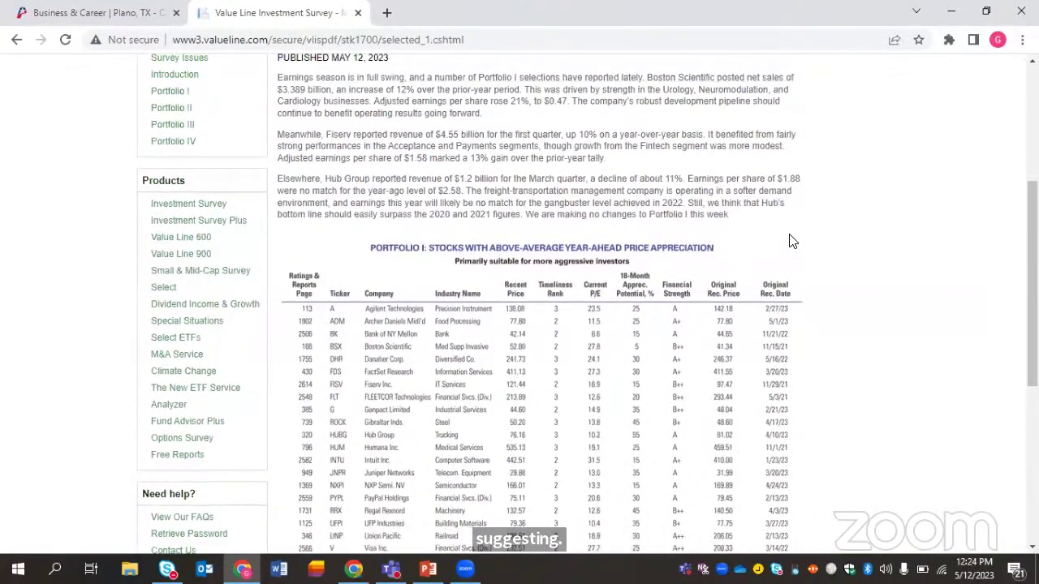
scroll(791, 241, up, 3)
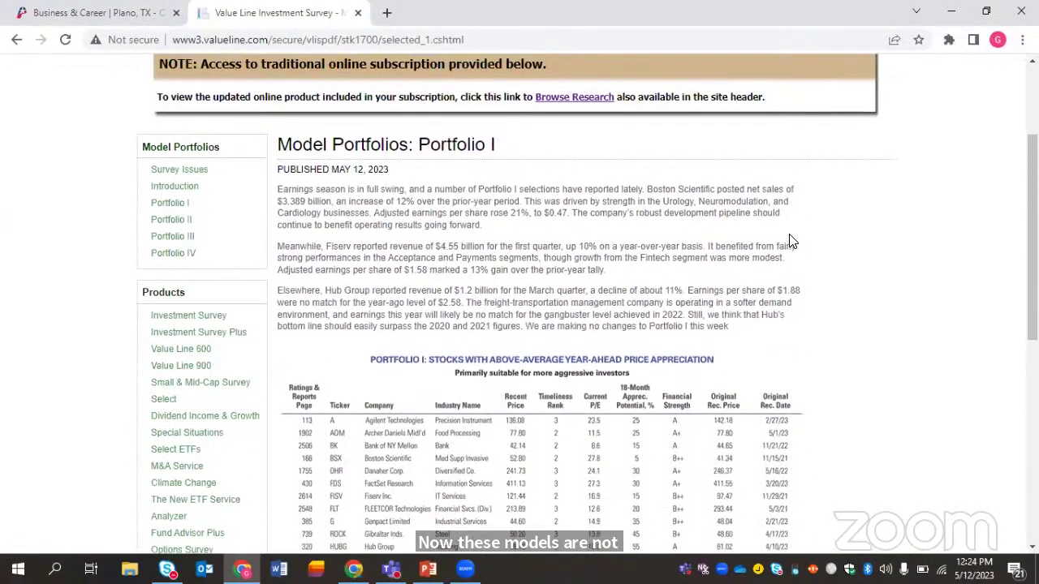
scroll(791, 241, down, 1)
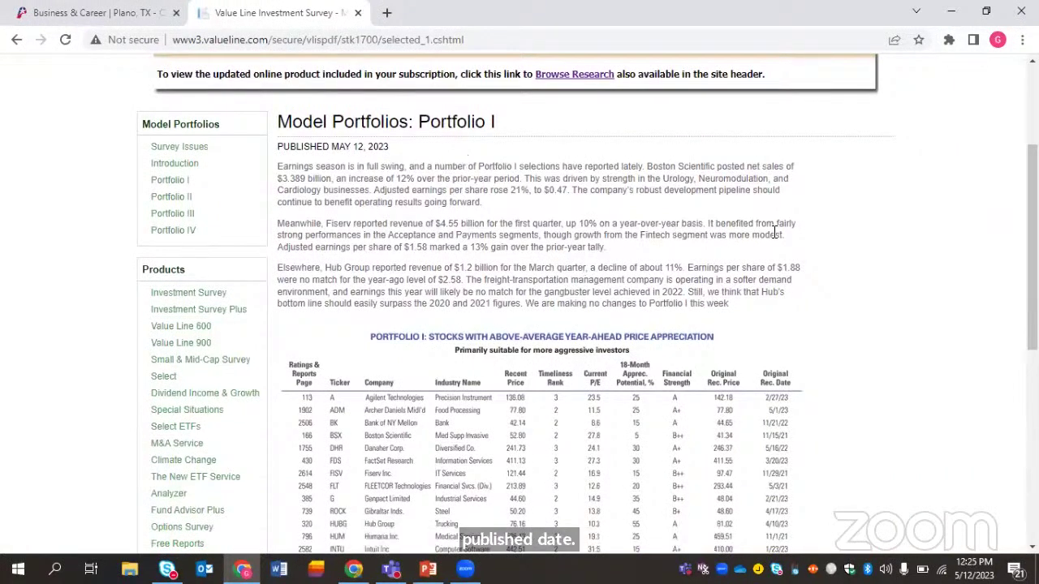
scroll(779, 235, down, 2)
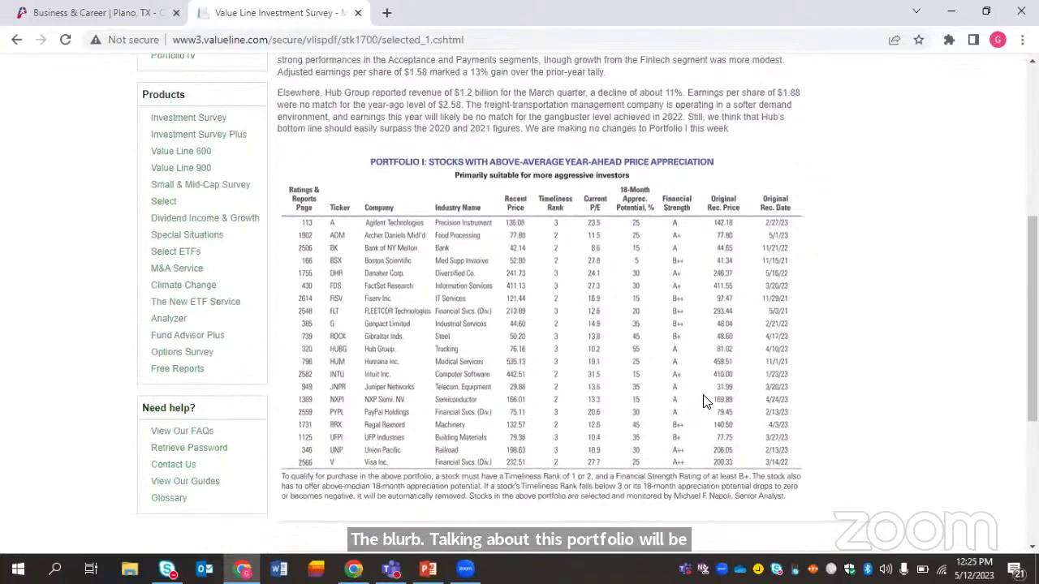
scroll(922, 292, up, 2)
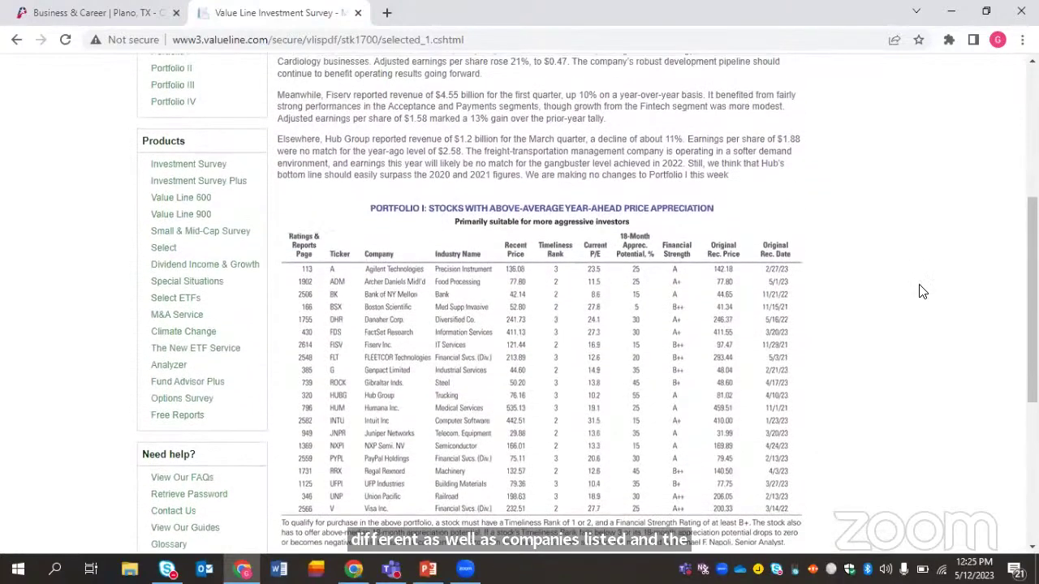
scroll(922, 292, up, 3)
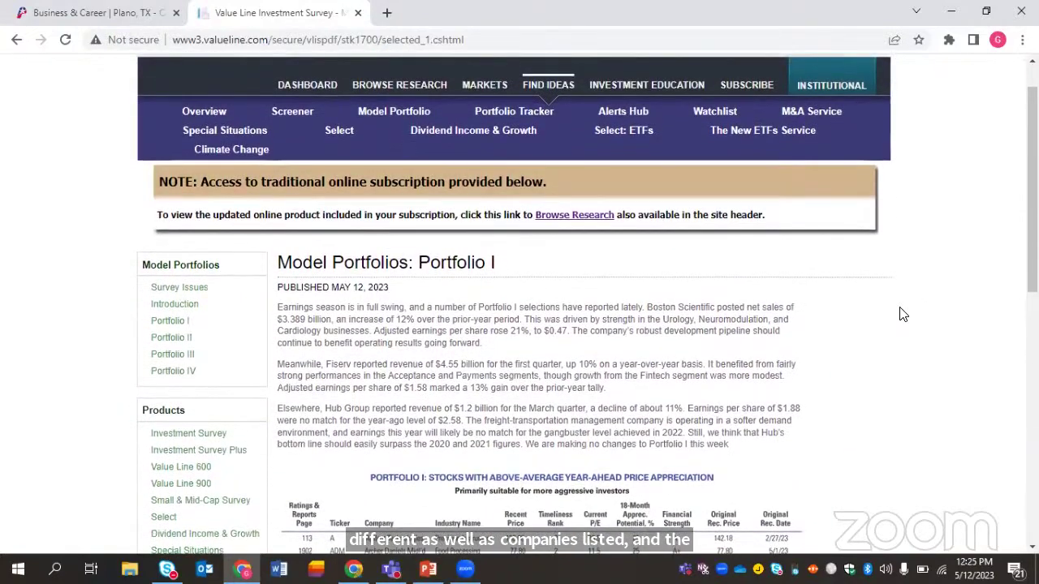
scroll(901, 313, up, 1)
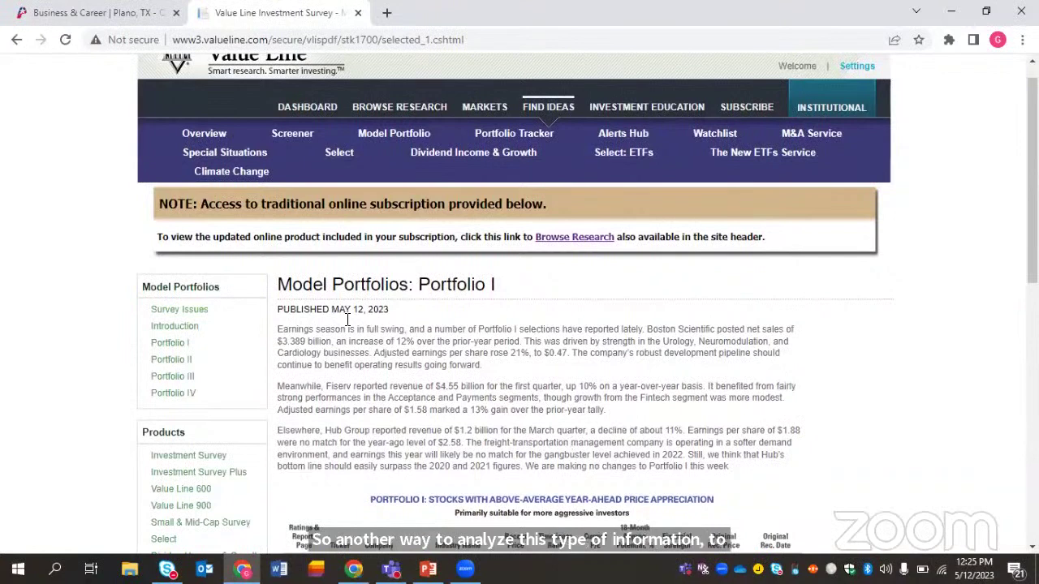
Open the Stock Screener and apply the Value Line preset screen Companies with Significant Estimated Dividend Growth.
click(300, 136)
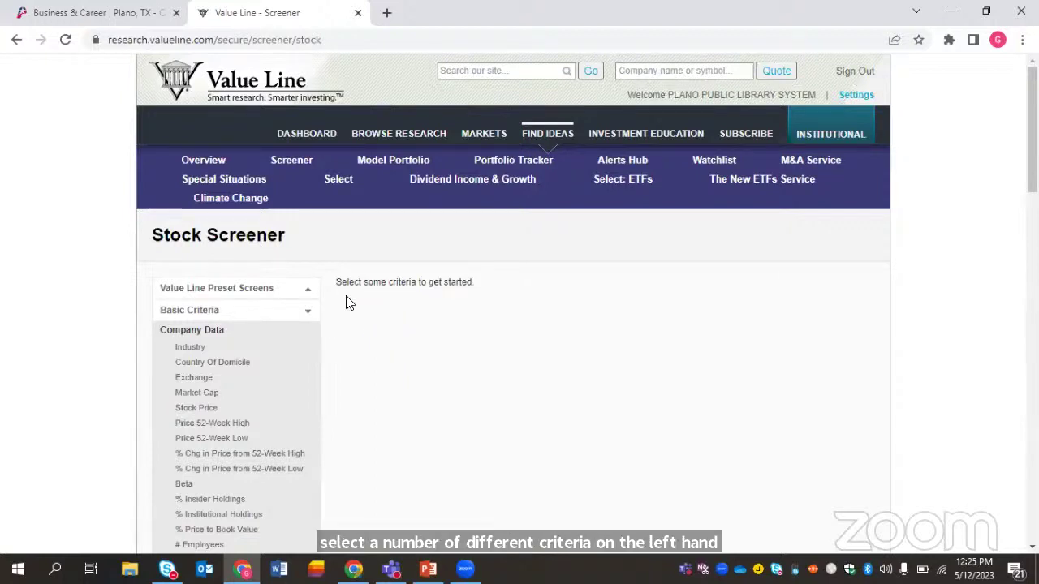
scroll(346, 303, down, 2)
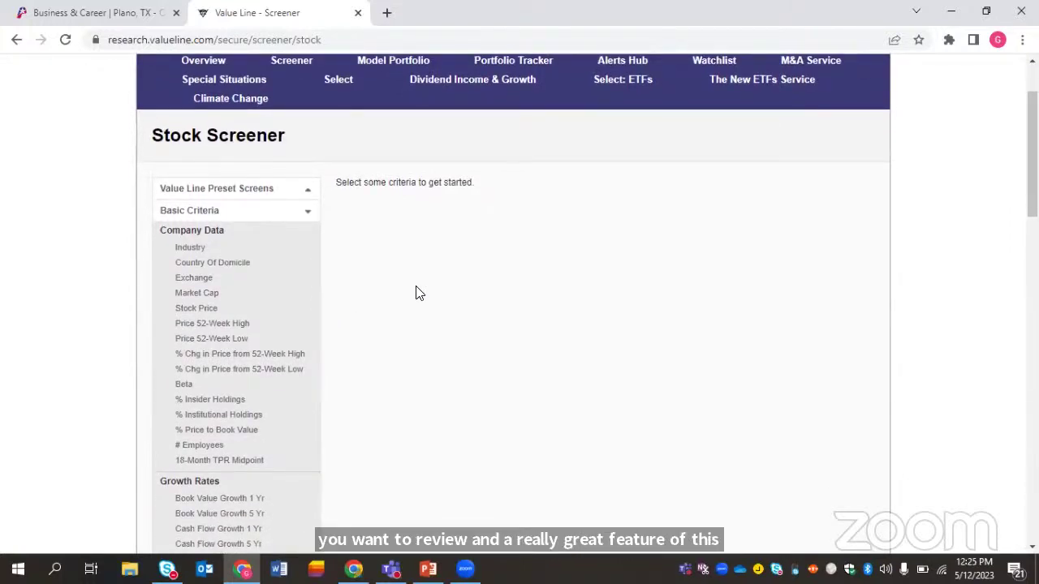
click(277, 189)
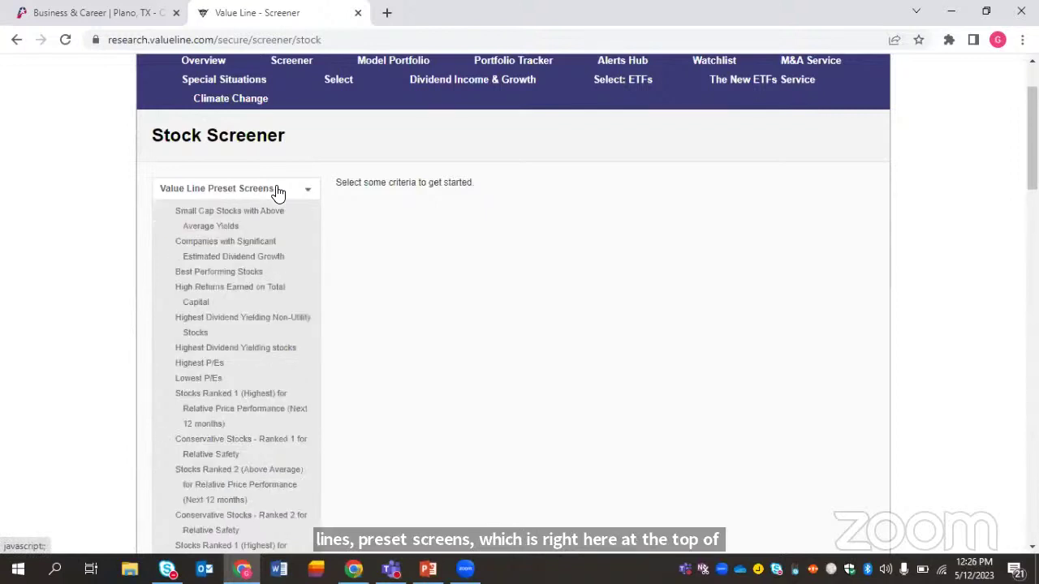
scroll(351, 317, down, 1)
scroll(350, 317, down, 1)
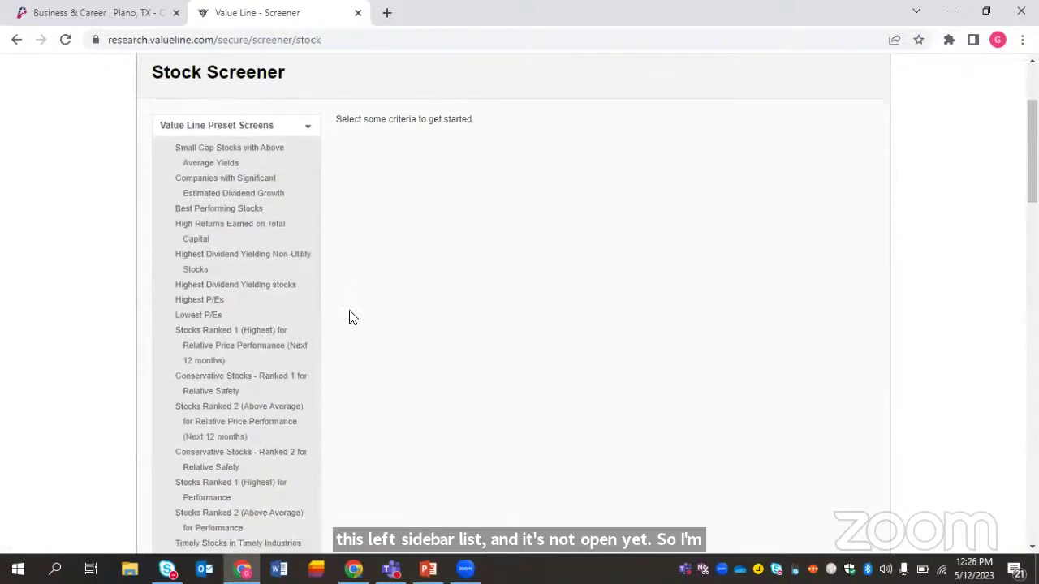
scroll(348, 316, up, 1)
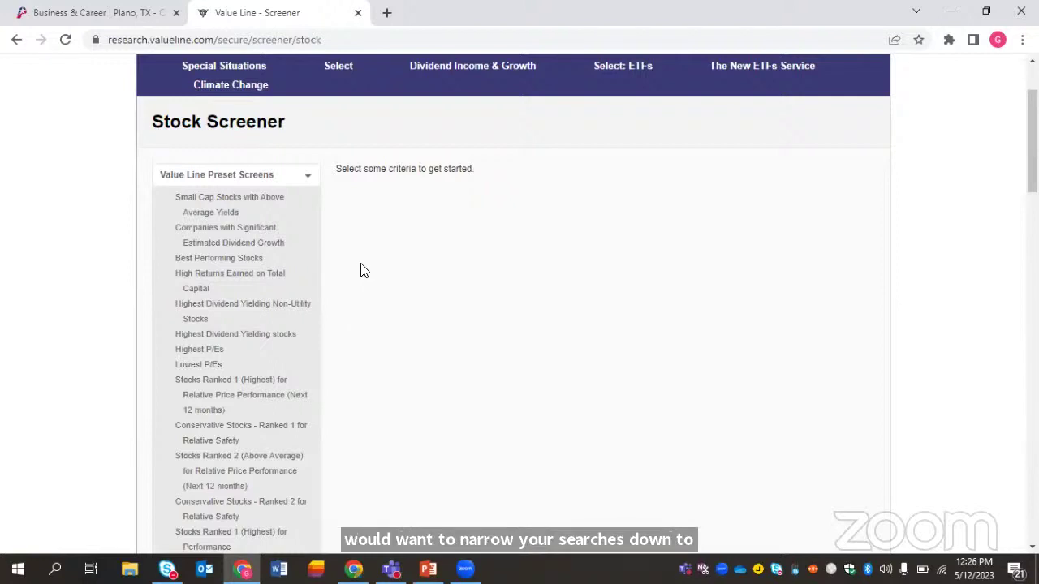
click(262, 244)
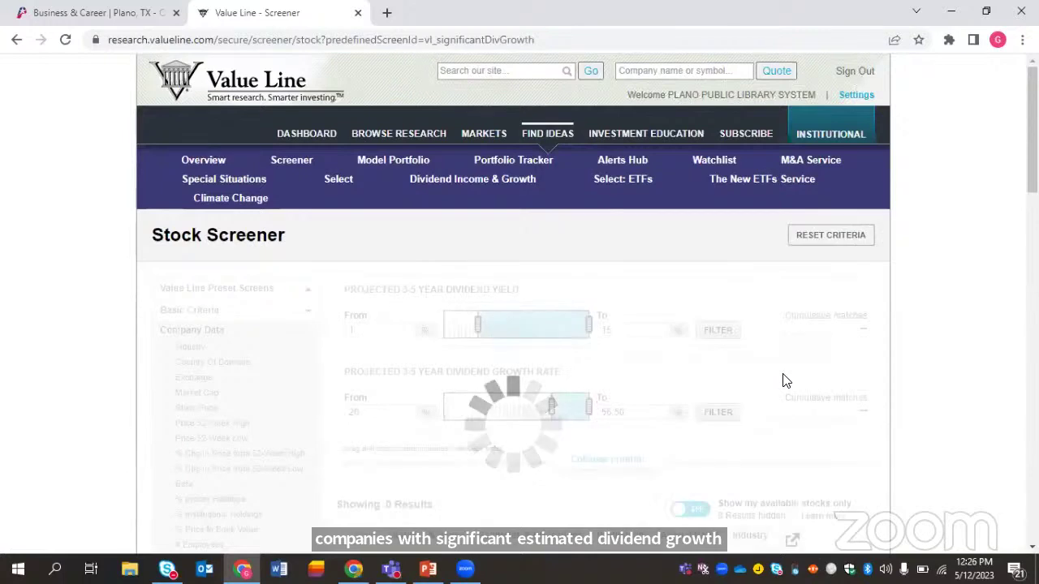
Examine the screen's projected dividend yield and growth rate criteria, the available-stocks option and the list of matching companies.
scroll(817, 382, down, 3)
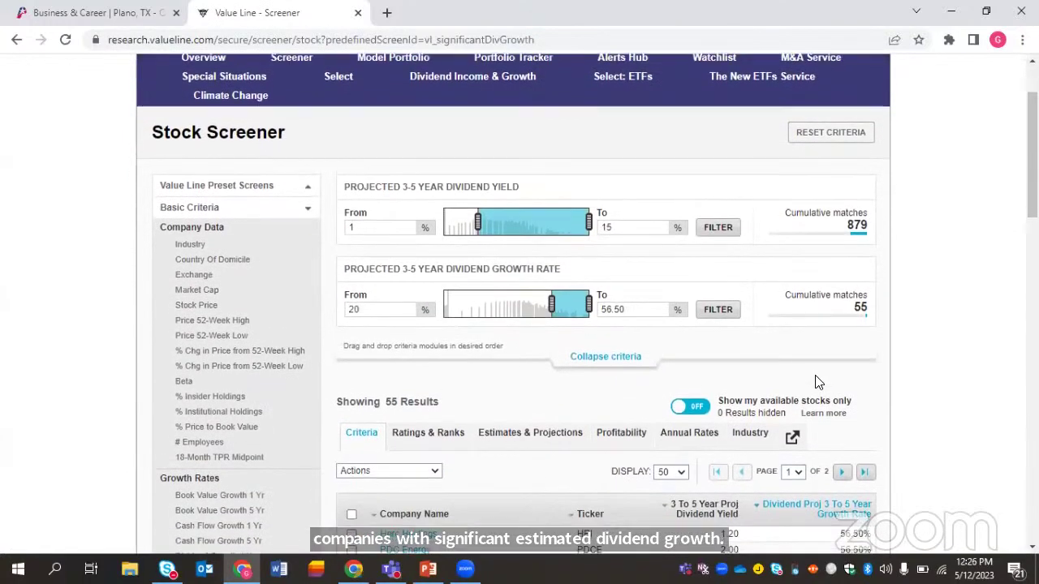
scroll(817, 382, down, 1)
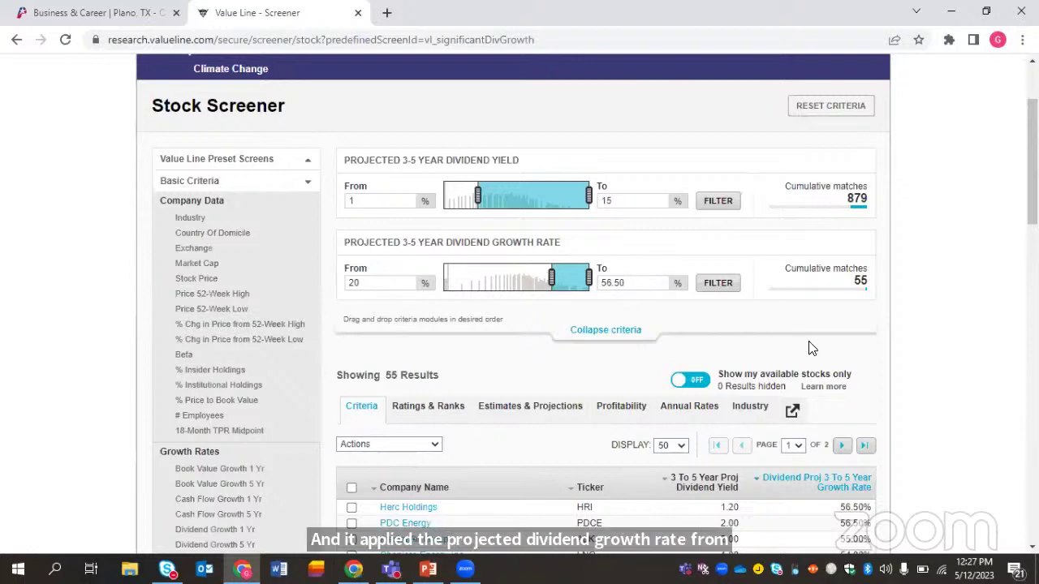
scroll(754, 377, down, 2)
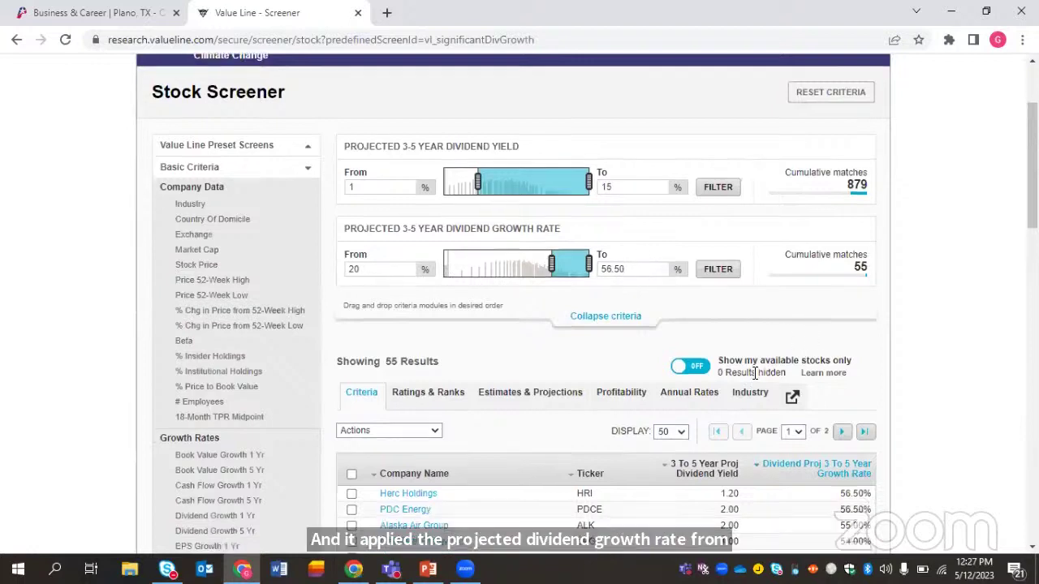
scroll(754, 377, down, 4)
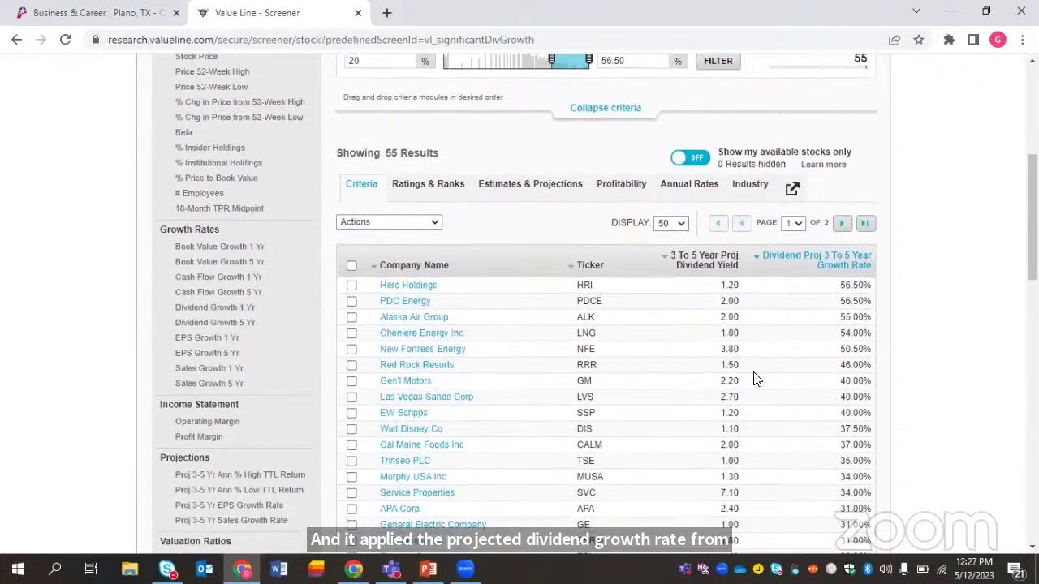
scroll(754, 378, down, 2)
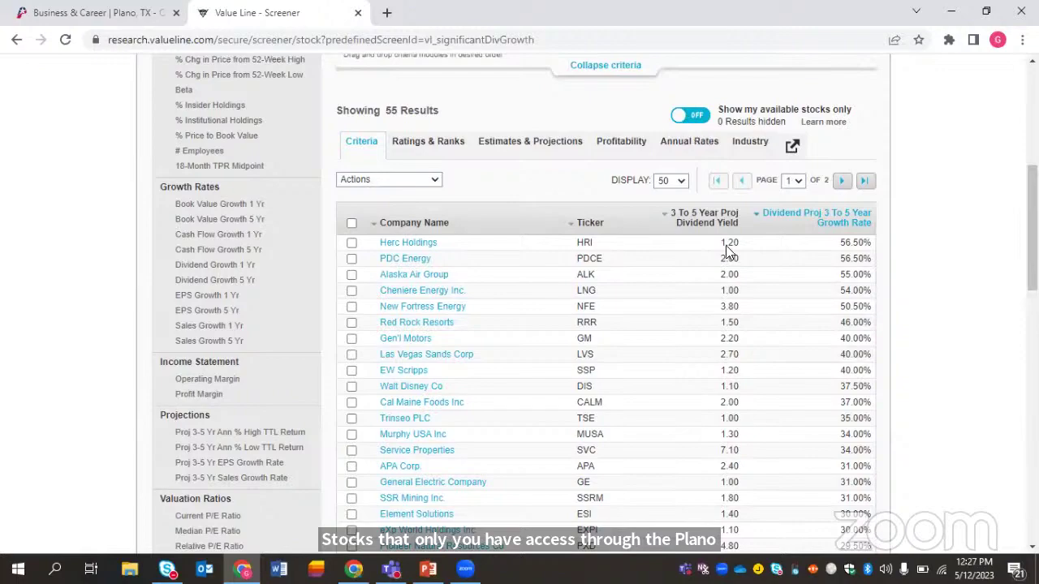
scroll(728, 300, down, 6)
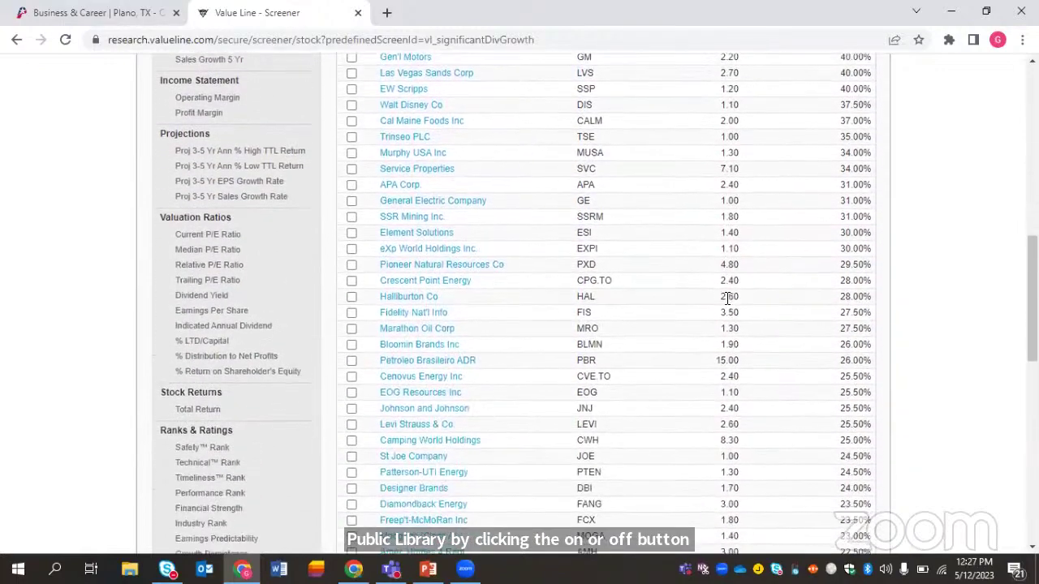
scroll(748, 377, up, 4)
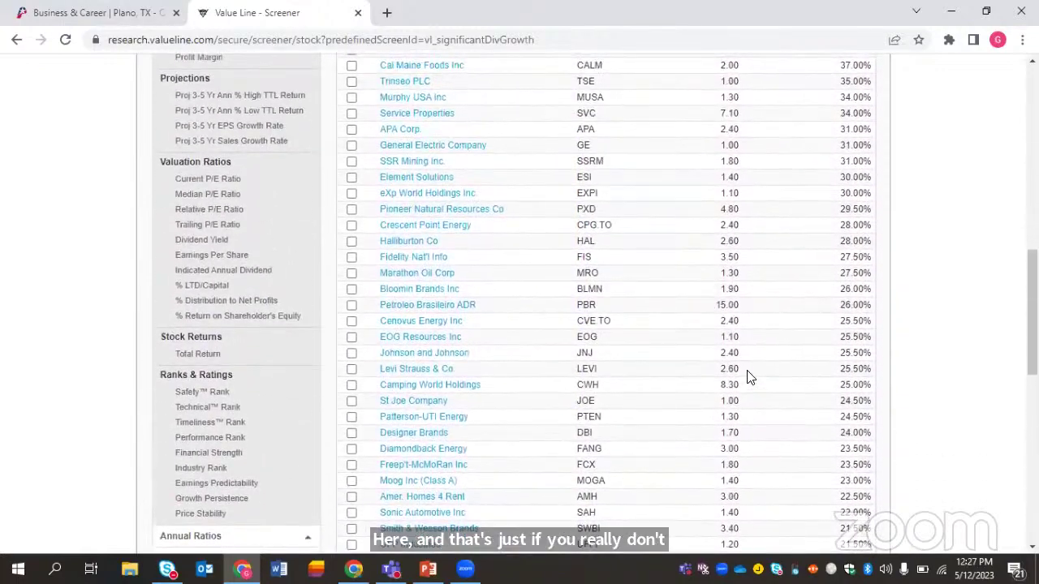
scroll(748, 377, up, 3)
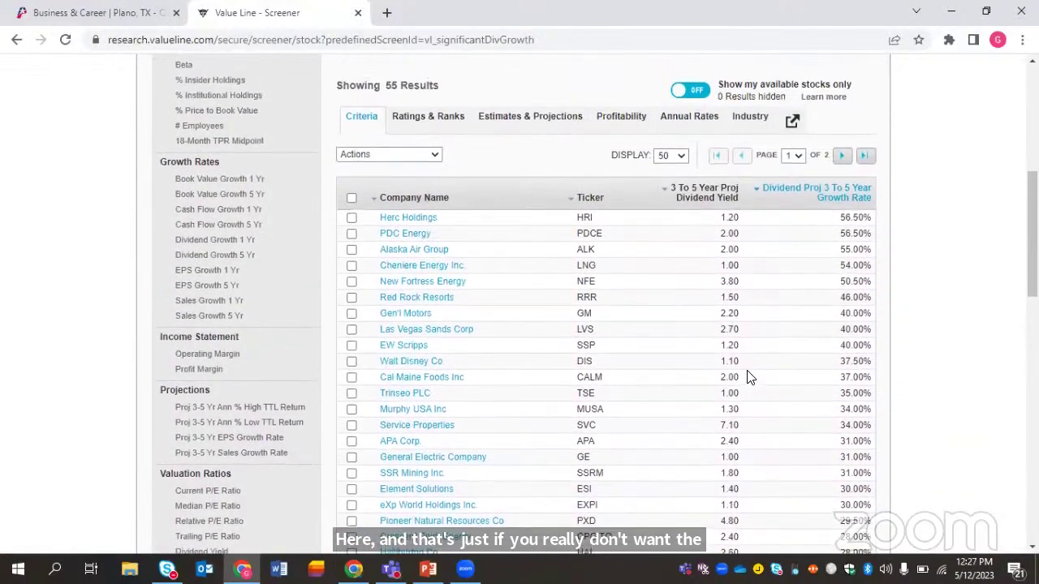
scroll(748, 378, down, 1)
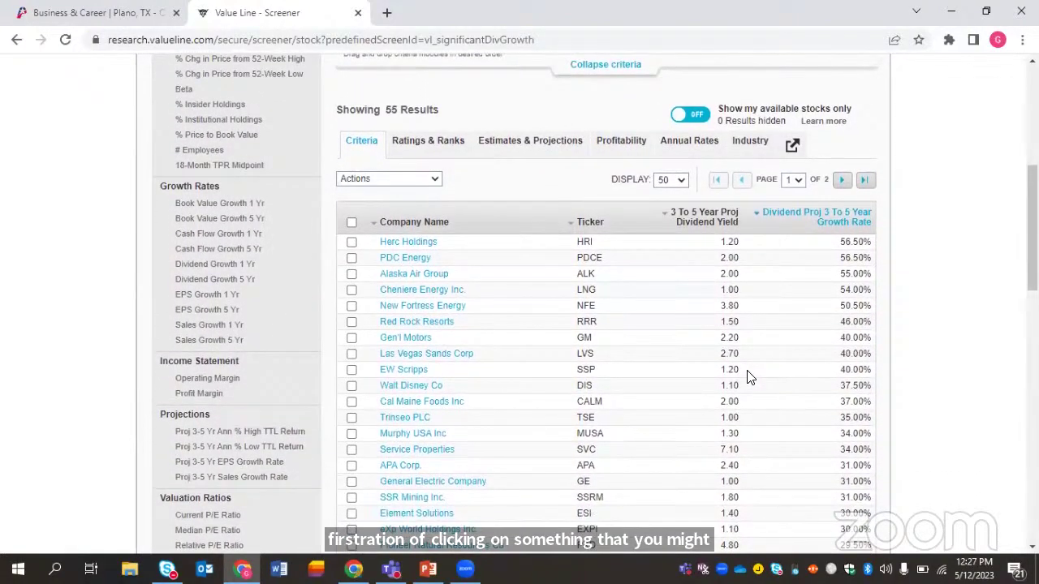
scroll(748, 377, down, 1)
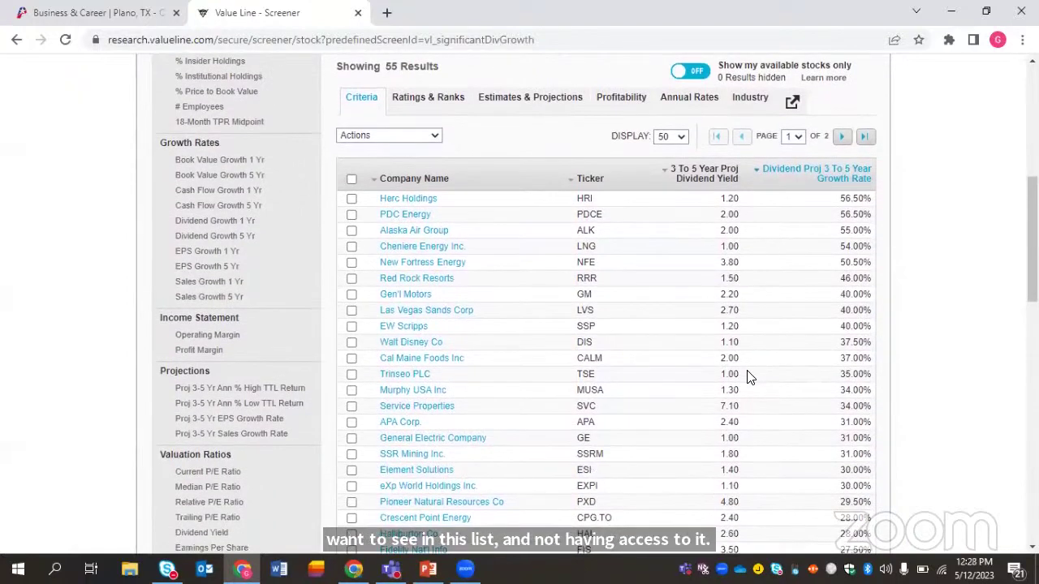
scroll(748, 377, down, 6)
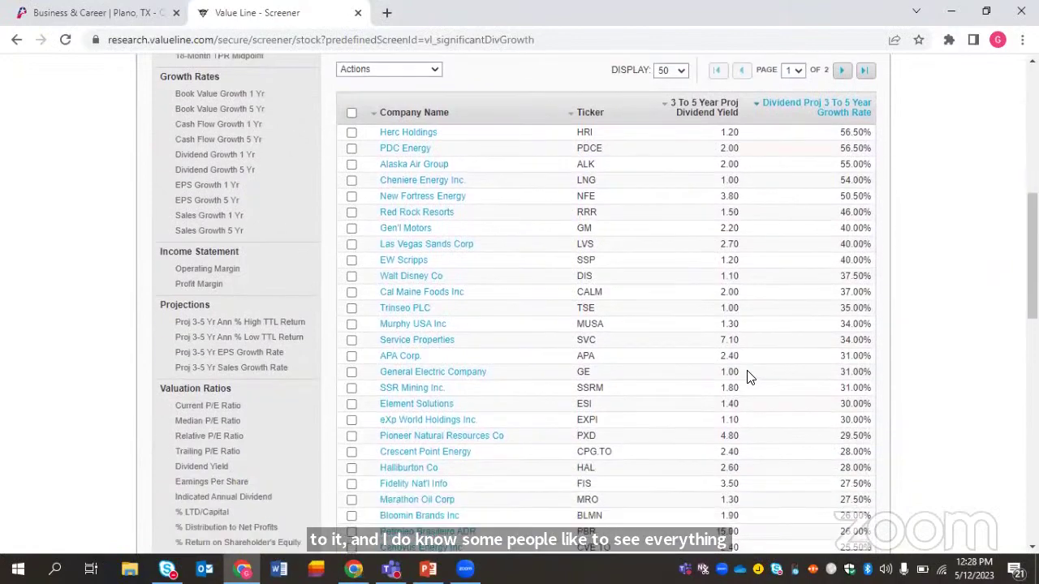
scroll(748, 377, down, 2)
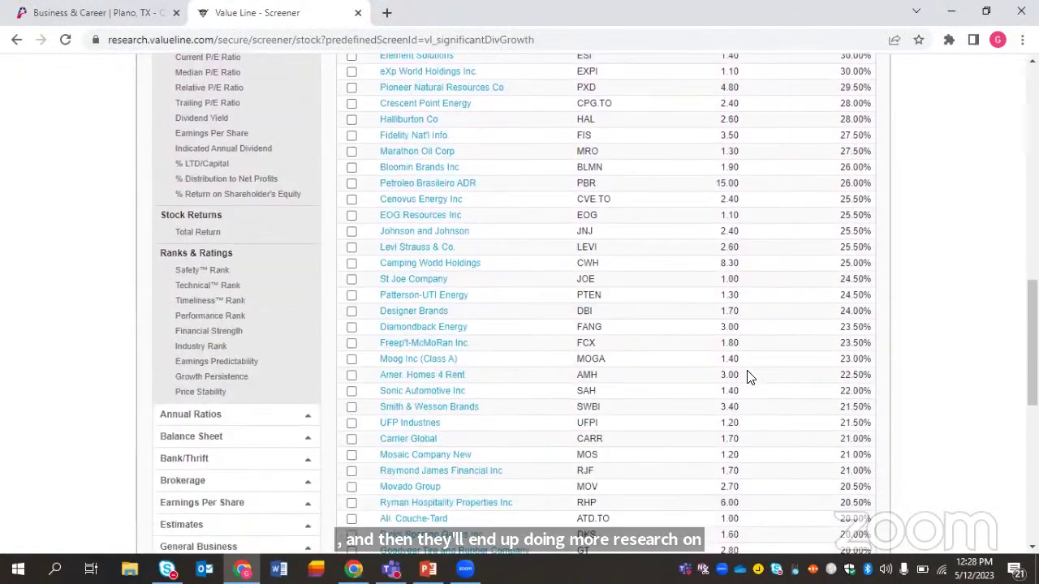
scroll(748, 378, up, 5)
scroll(748, 377, up, 1)
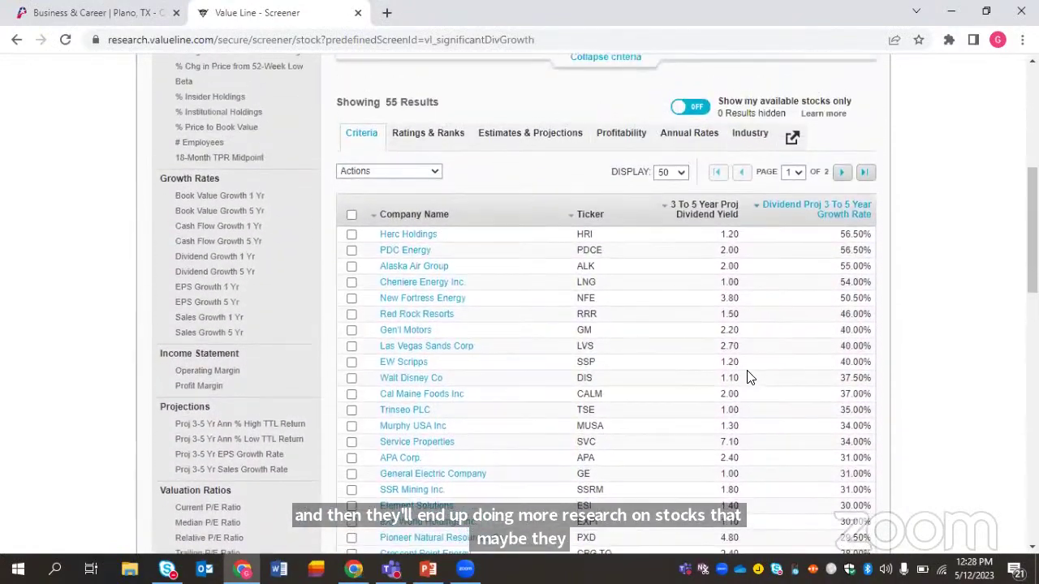
View the Ratings & Ranks data for the matching companies, and return to the Criteria results.
scroll(748, 378, up, 1)
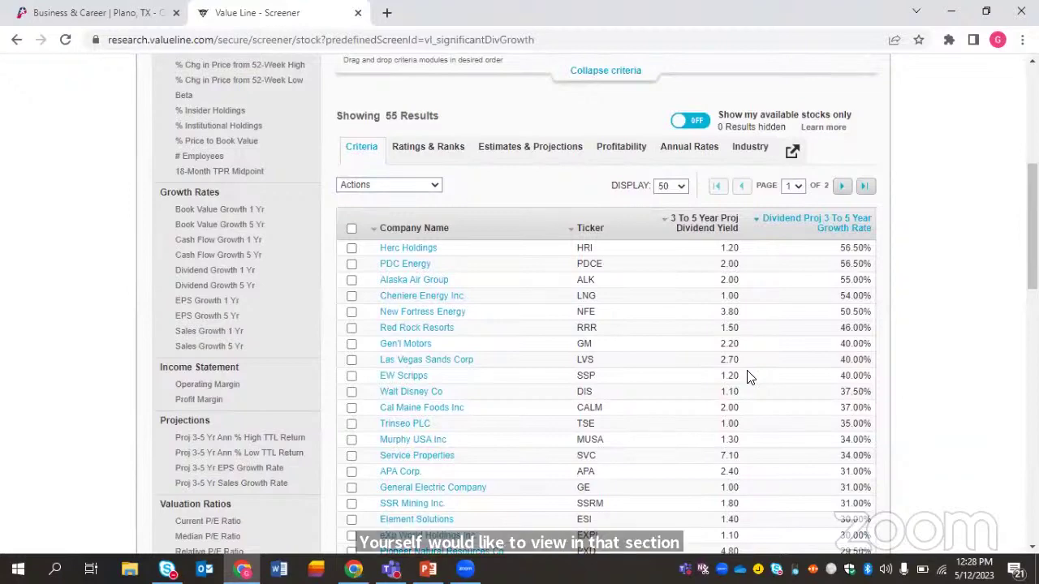
scroll(748, 377, up, 1)
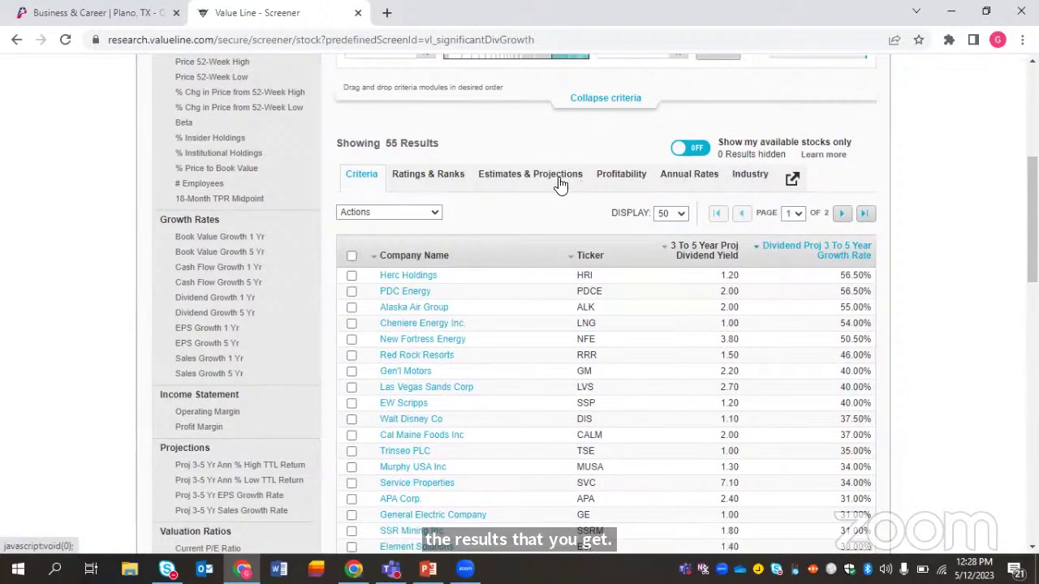
click(427, 183)
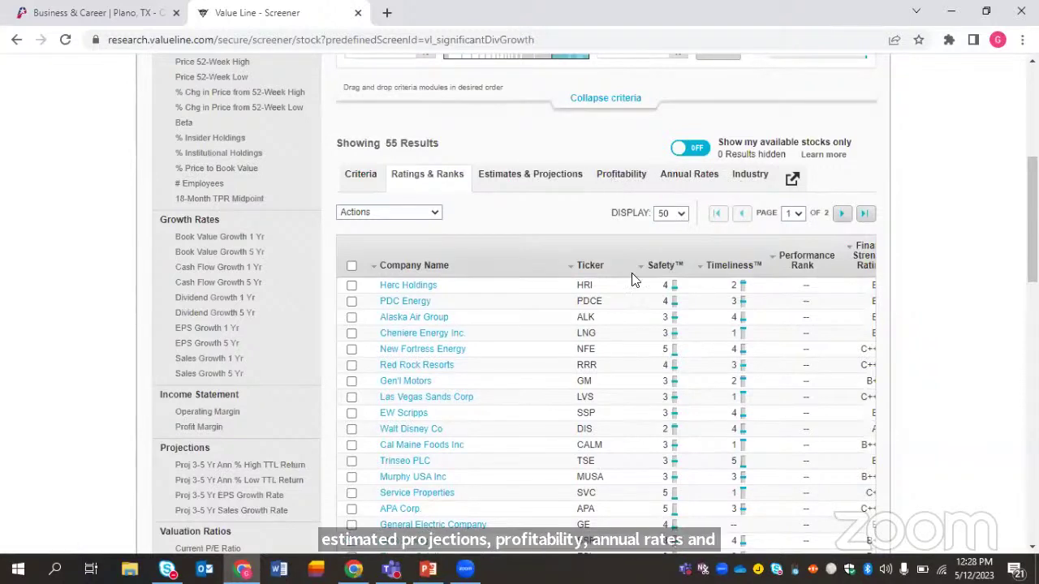
scroll(635, 281, down, 1)
click(357, 135)
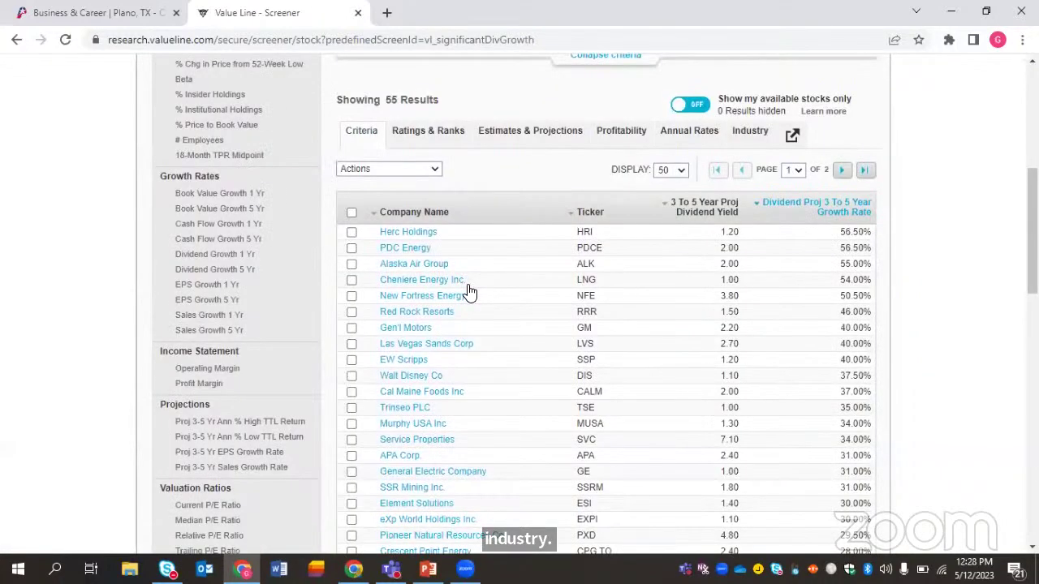
Compare the results' company name, ticker, projected dividend yield and dividend growth rate columns with the criteria set for the screen.
scroll(469, 292, down, 1)
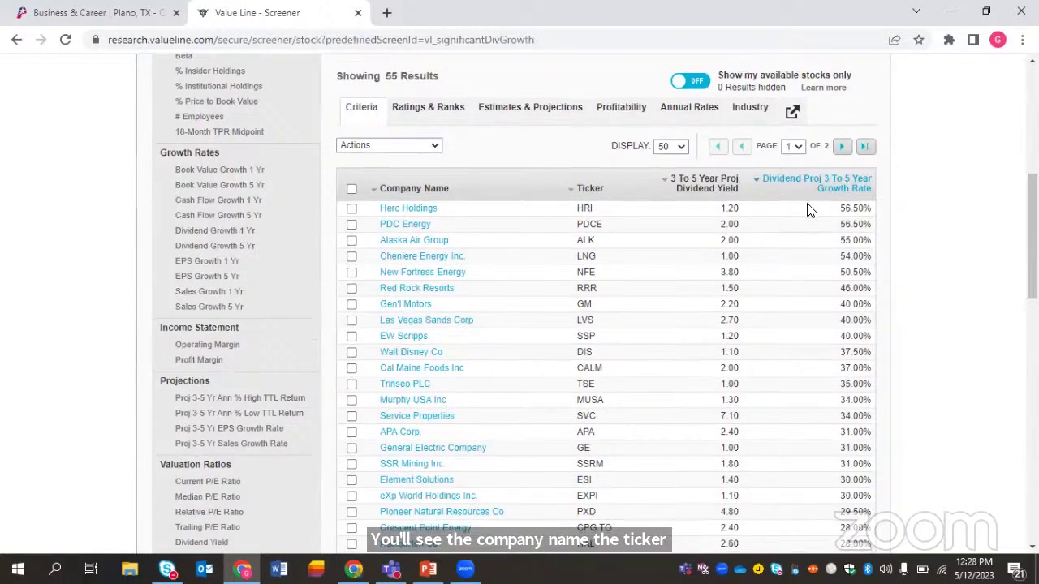
scroll(808, 209, up, 1)
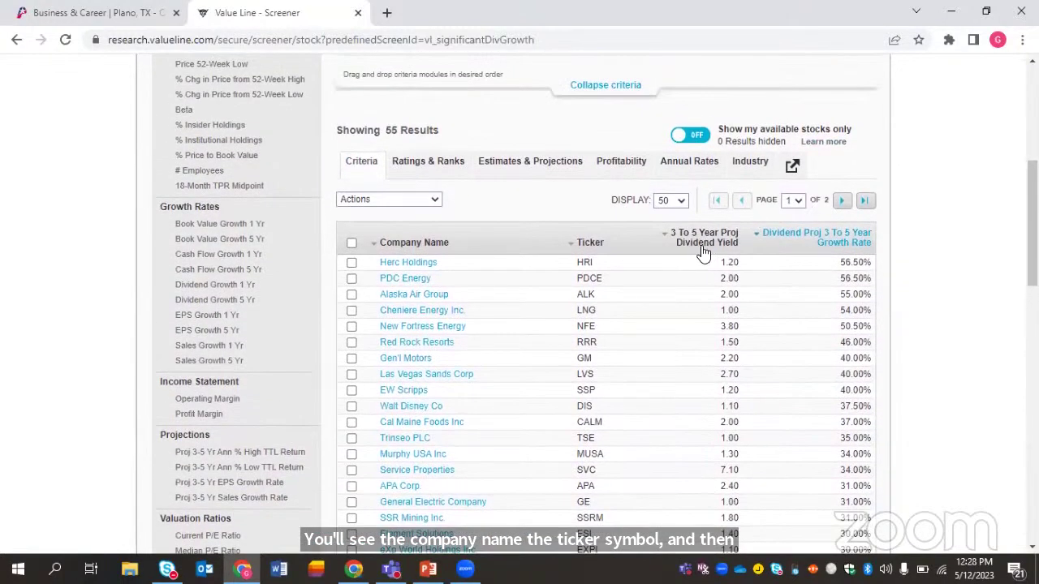
scroll(700, 251, up, 3)
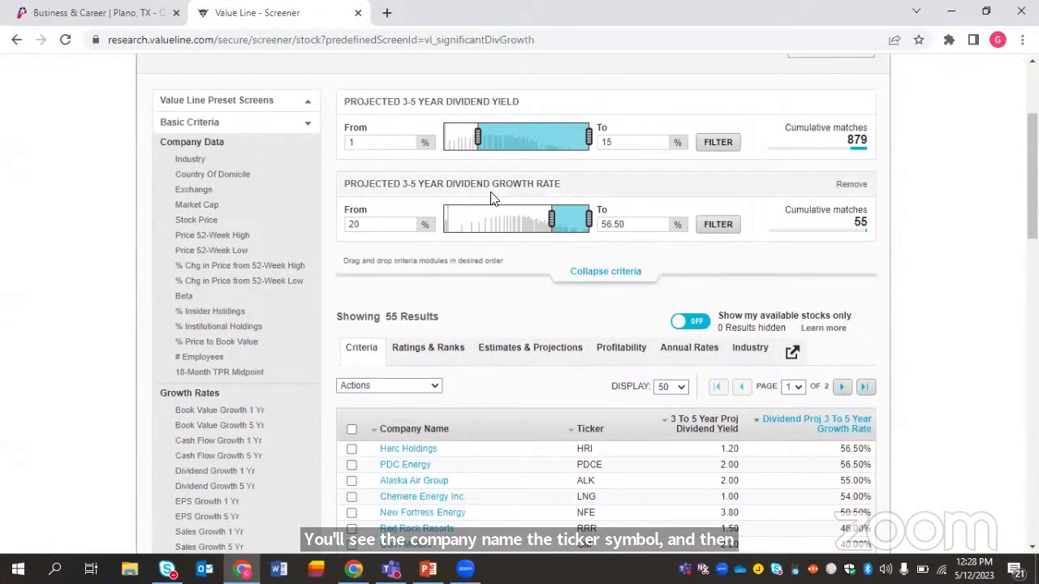
scroll(616, 219, up, 3)
scroll(582, 206, down, 2)
scroll(583, 207, down, 2)
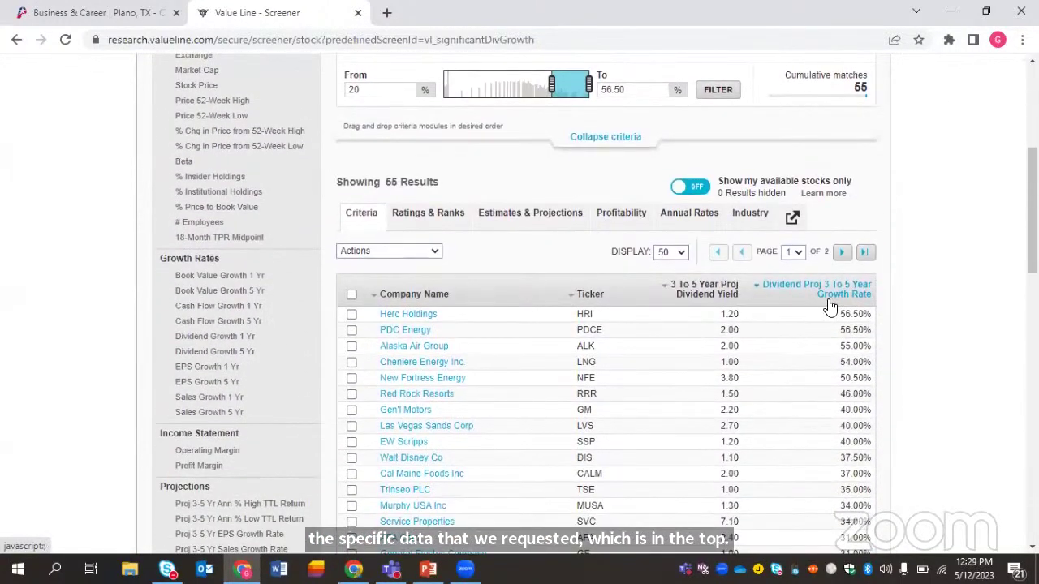
scroll(829, 306, down, 1)
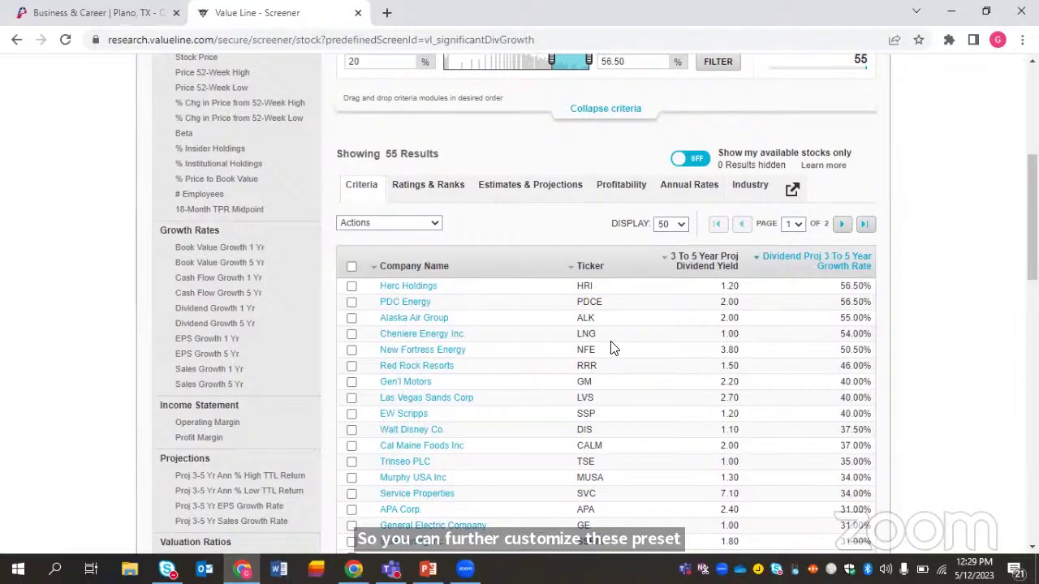
scroll(613, 347, down, 3)
scroll(613, 349, up, 1)
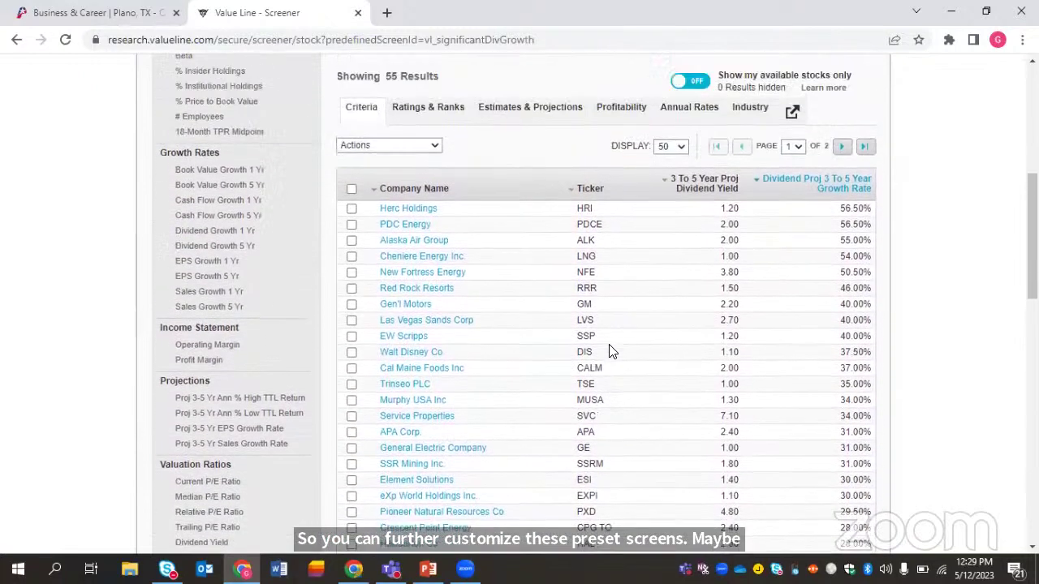
scroll(611, 381, up, 1)
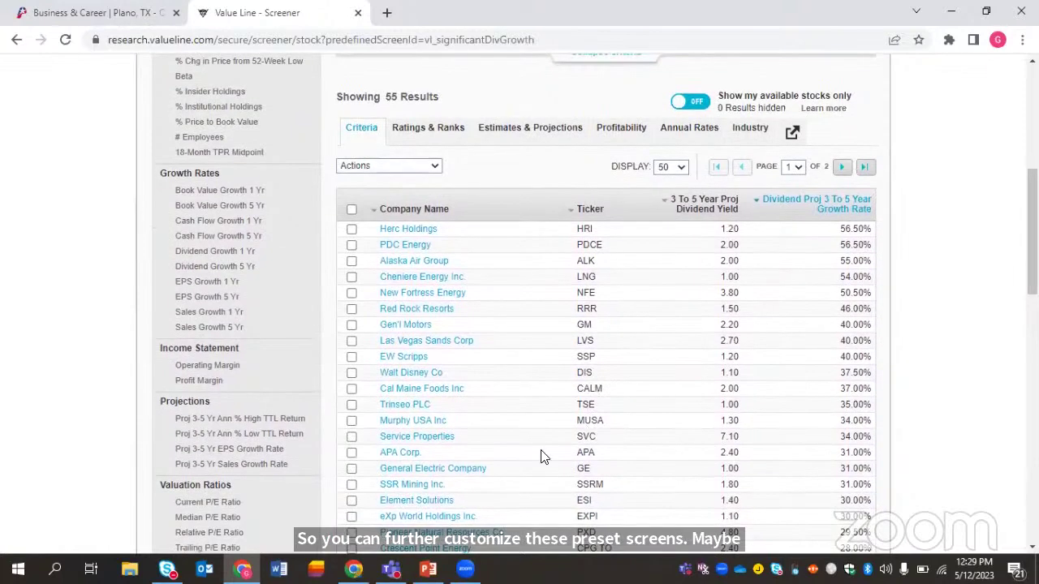
Add Stock Price from the basic company data criteria to the screen and move it above the two dividend criteria.
scroll(544, 456, up, 3)
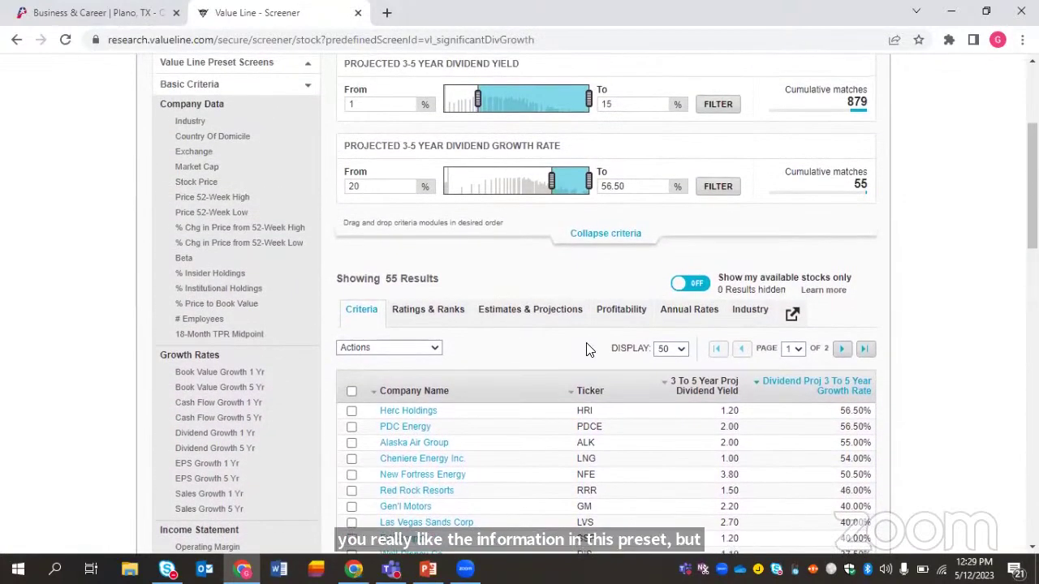
scroll(589, 349, down, 1)
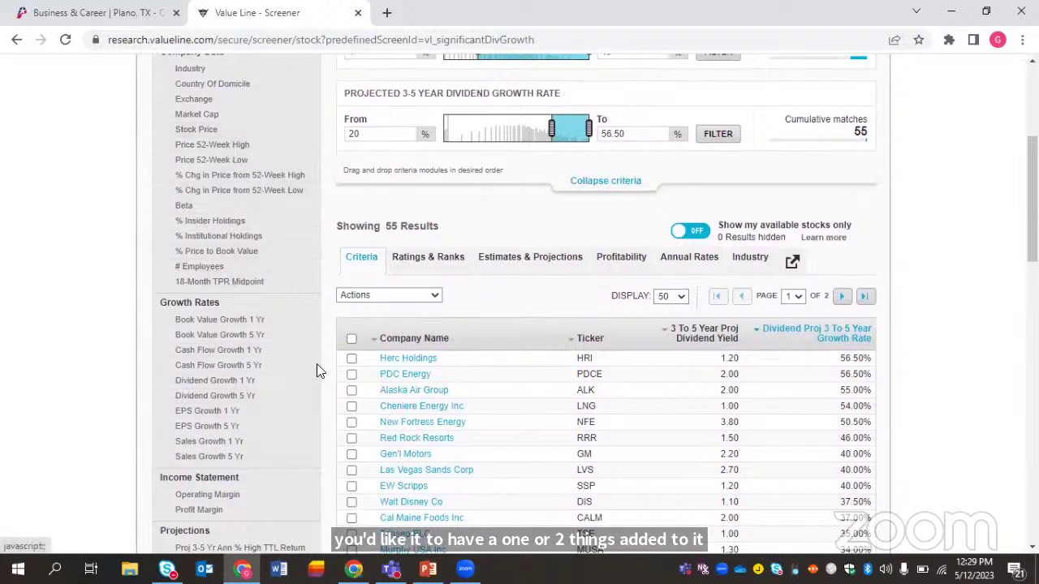
scroll(390, 313, up, 1)
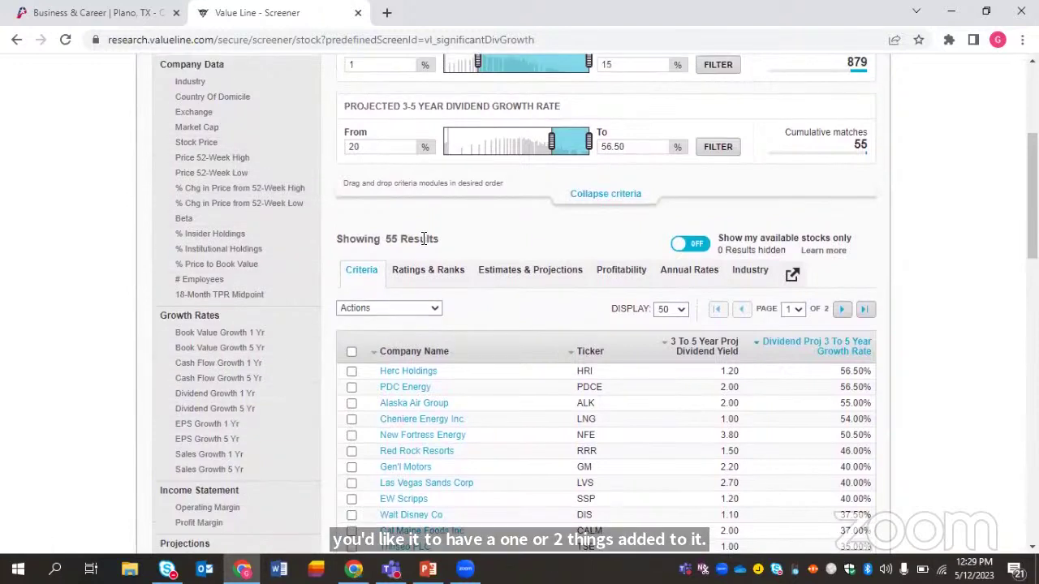
scroll(422, 238, up, 2)
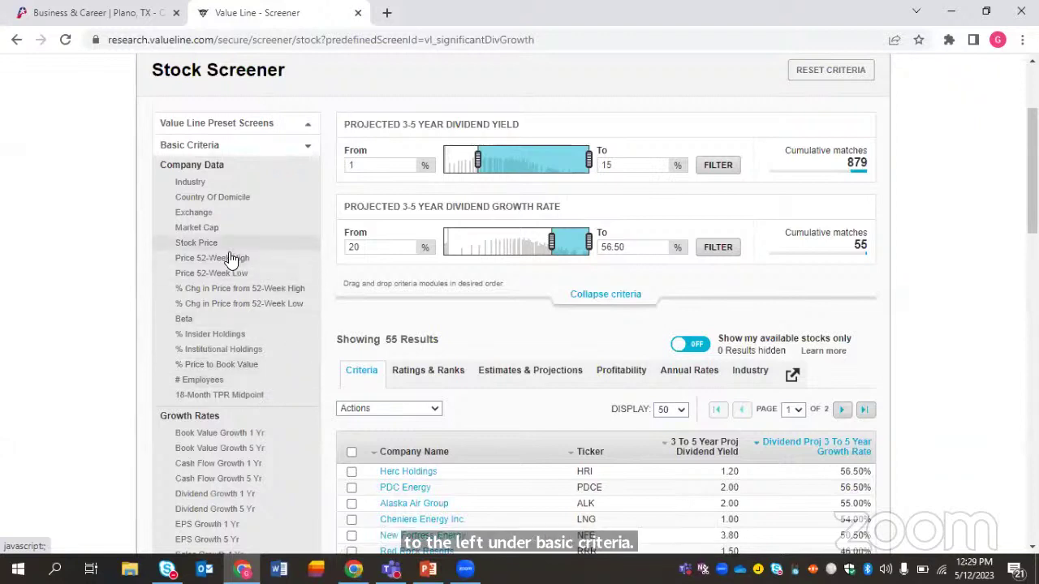
click(200, 243)
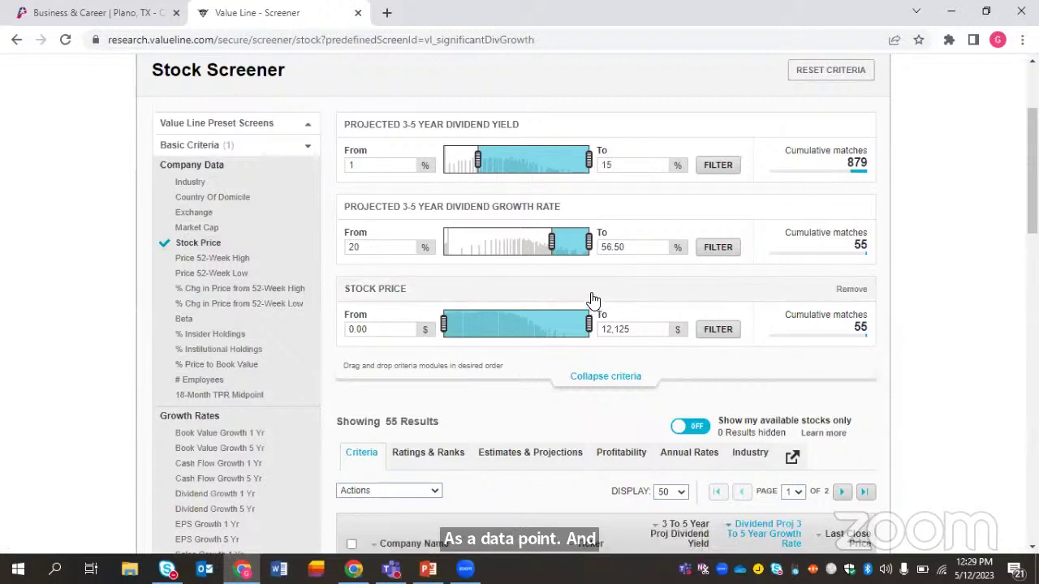
drag(592, 301, 573, 131)
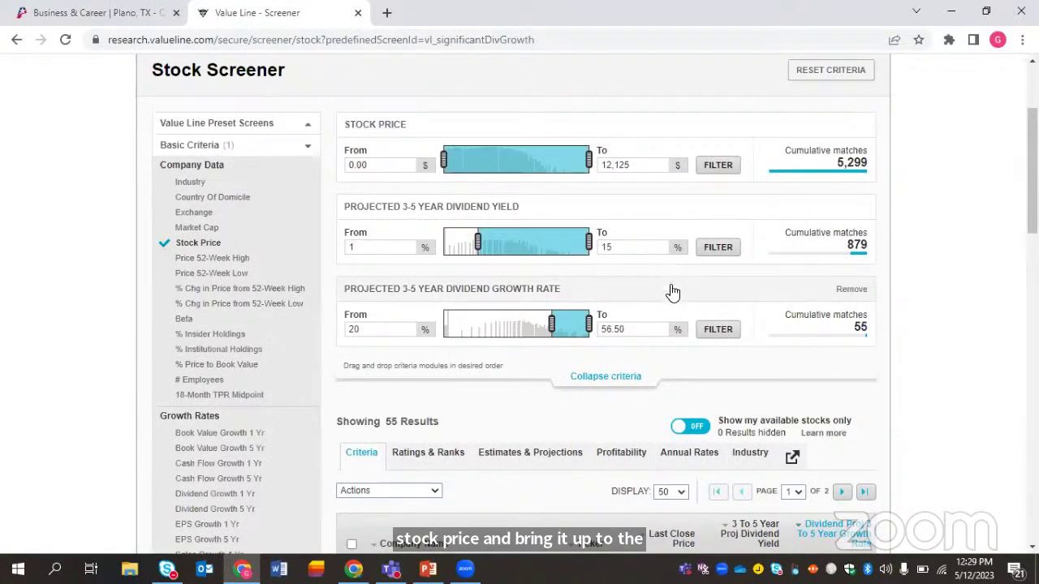
Examine the Last Close Price column and its place before the dividend columns in the company results.
scroll(714, 287, down, 3)
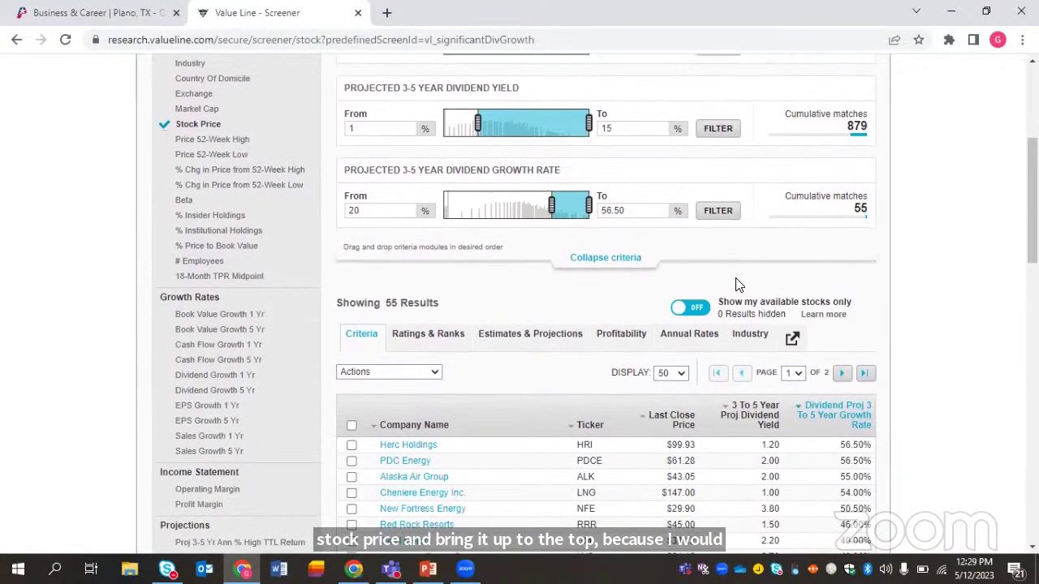
scroll(735, 275, down, 4)
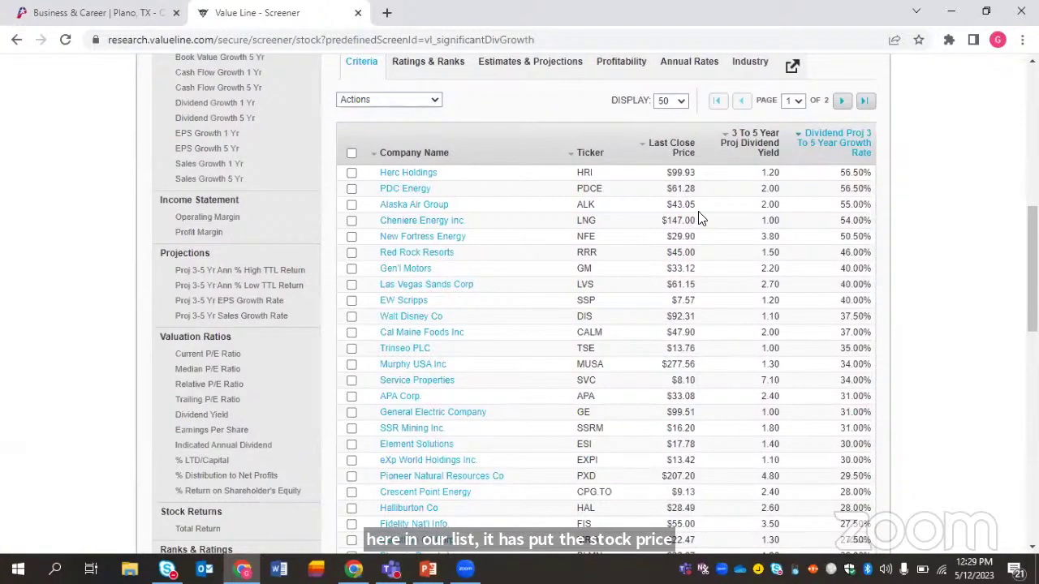
scroll(698, 218, up, 2)
scroll(698, 218, down, 3)
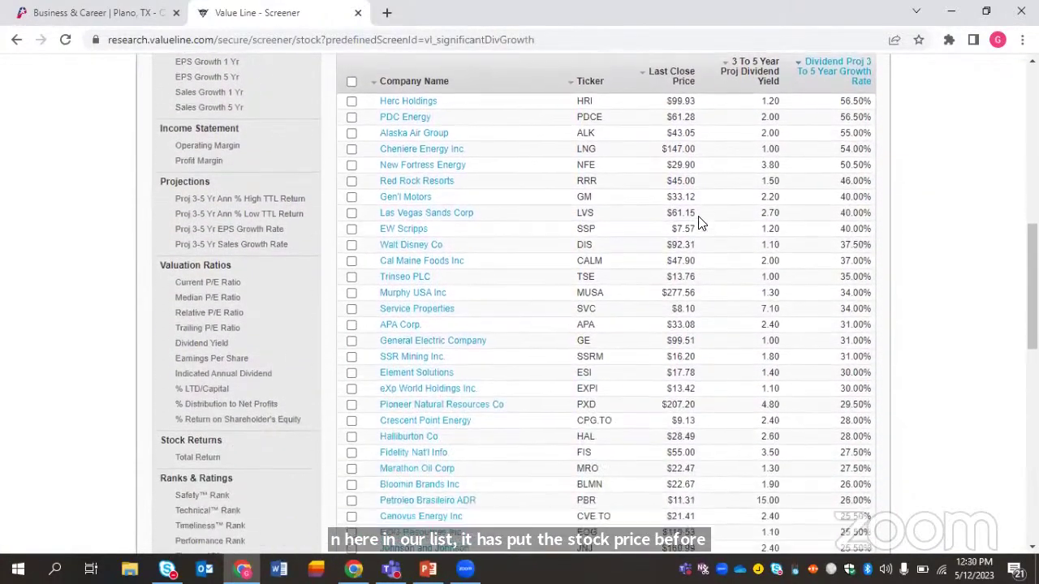
scroll(700, 223, down, 4)
scroll(700, 223, up, 5)
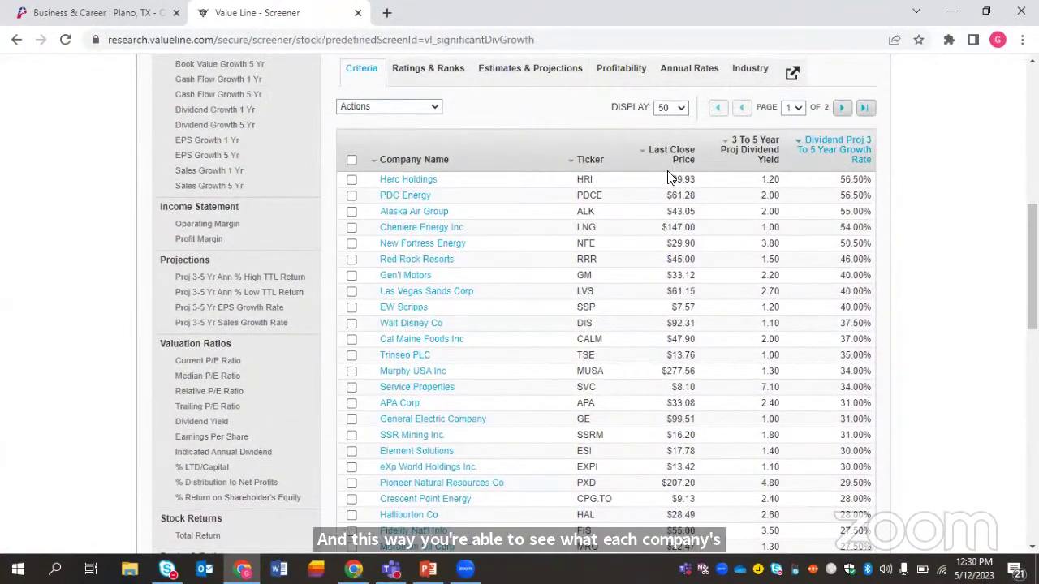
Lower the Stock Price criterion's upper limit to $148.84, keeping the minimum at $0.00.
scroll(663, 168, up, 2)
scroll(680, 207, up, 3)
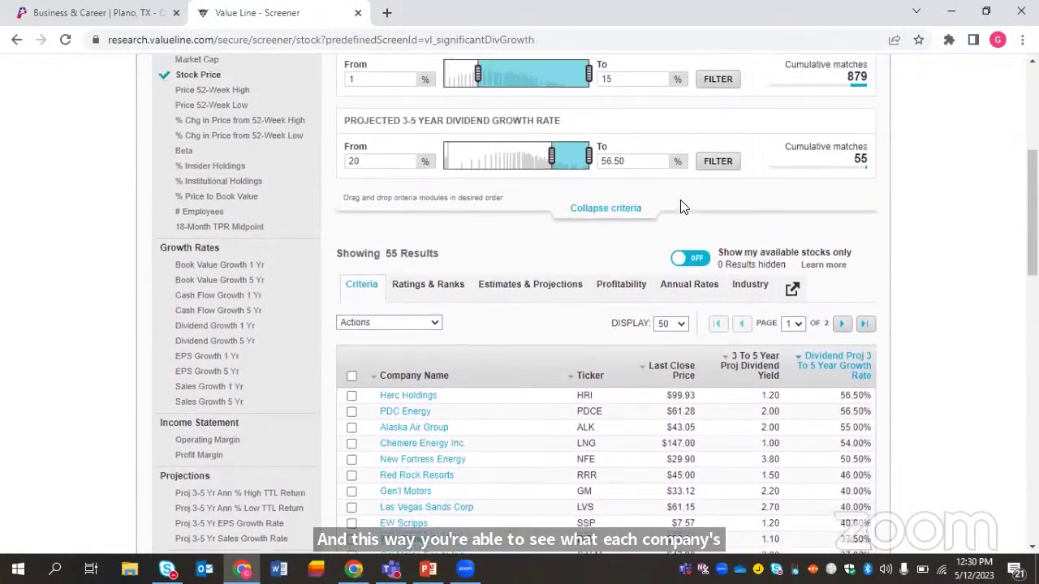
scroll(664, 175, up, 3)
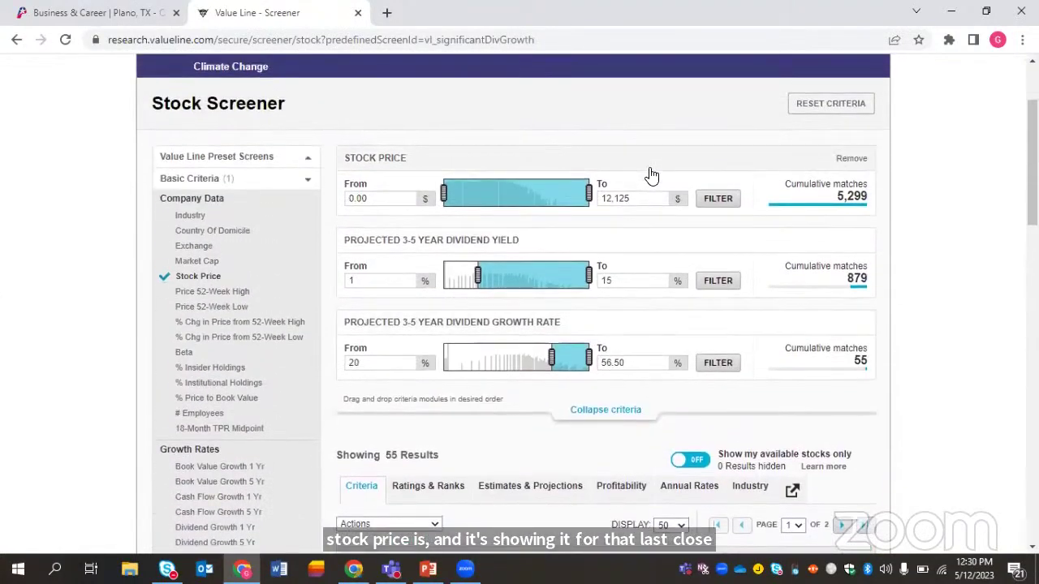
drag(588, 194, 549, 201)
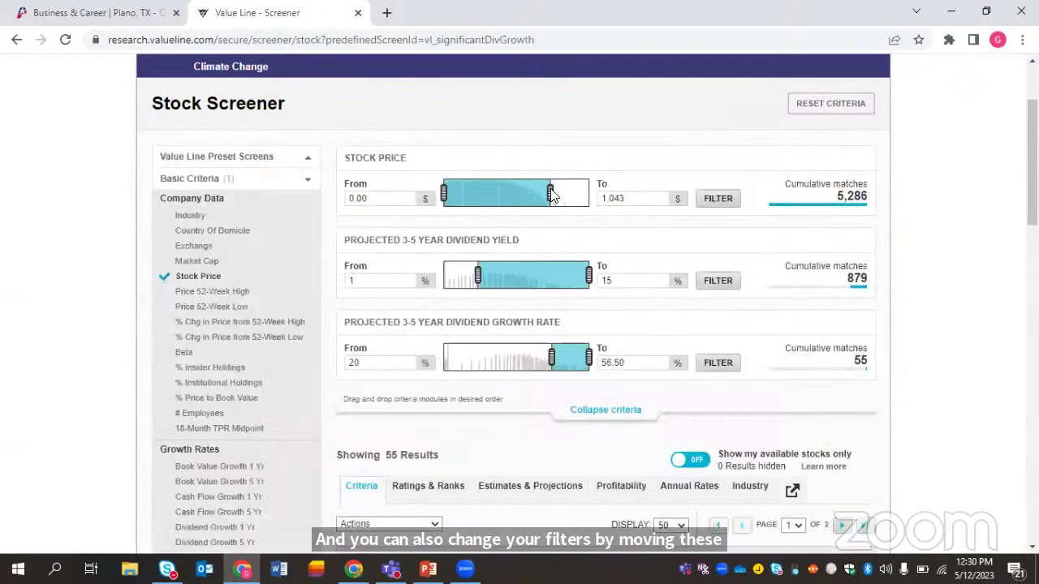
drag(551, 194, 519, 191)
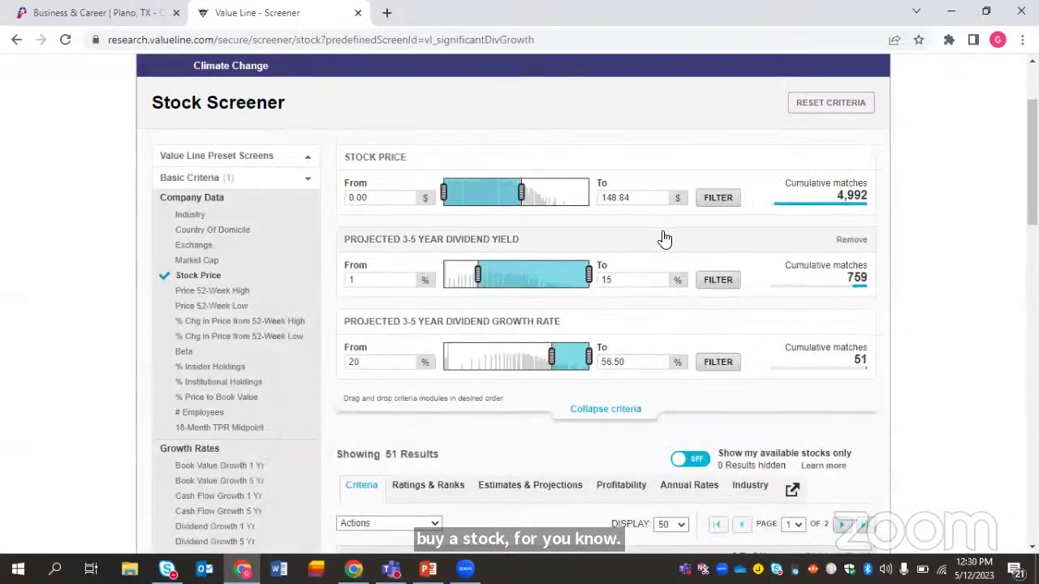
Review the cumulative matches and the company list for the narrowed stock price range.
scroll(665, 239, down, 3)
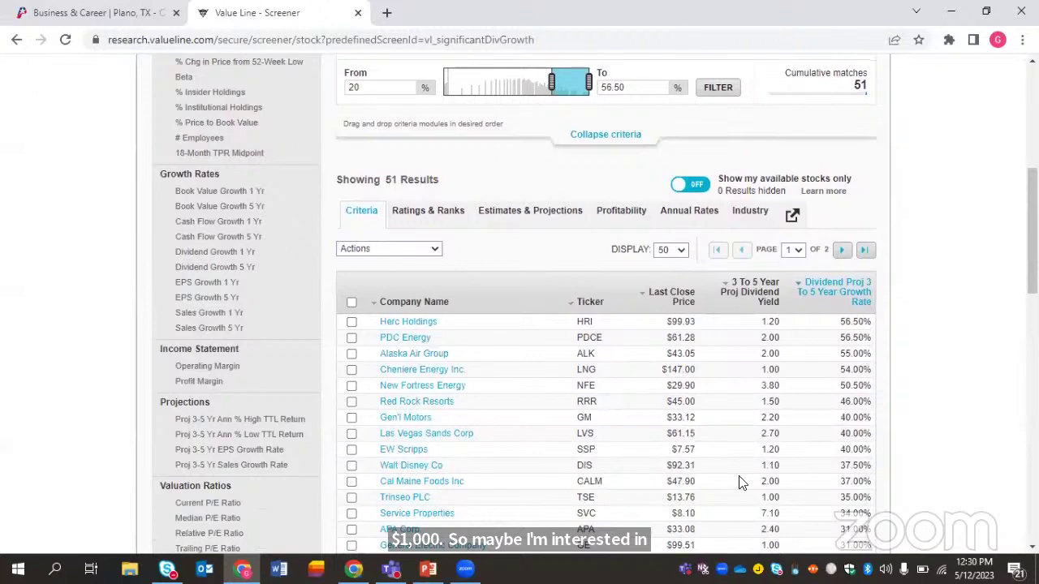
scroll(694, 466, up, 3)
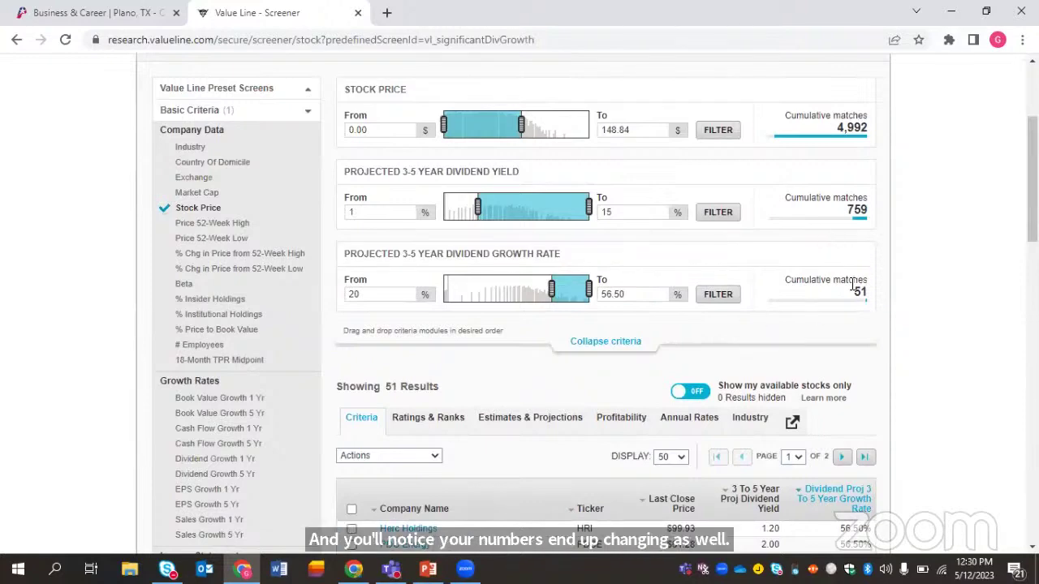
scroll(775, 292, down, 10)
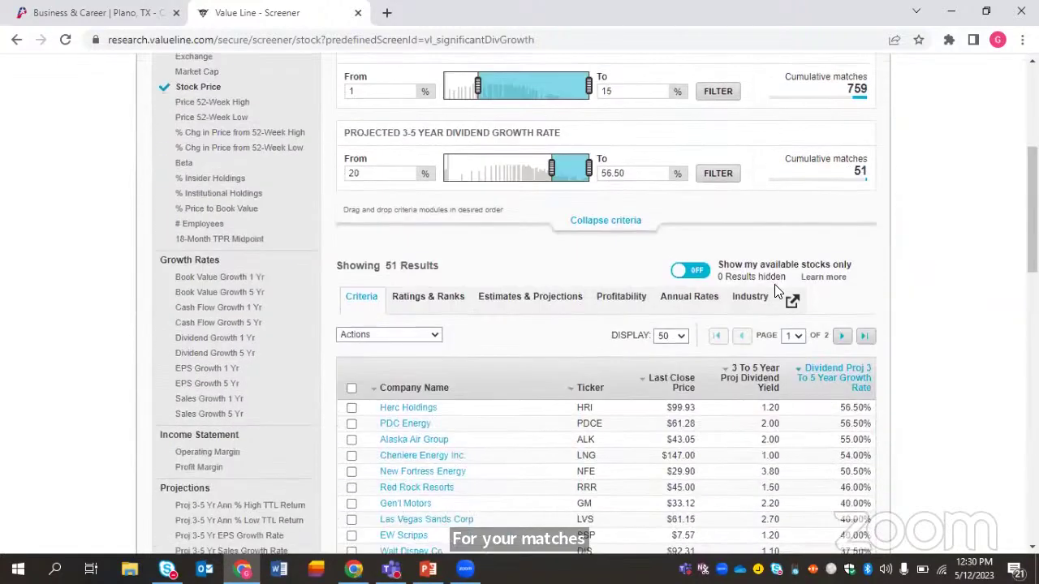
scroll(726, 343, down, 5)
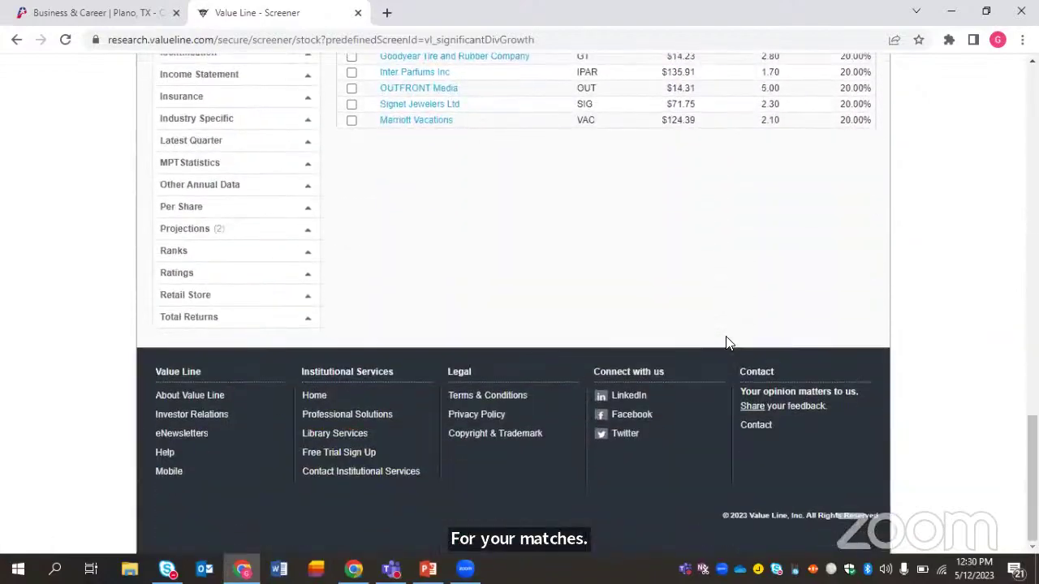
scroll(726, 343, up, 8)
scroll(727, 344, up, 4)
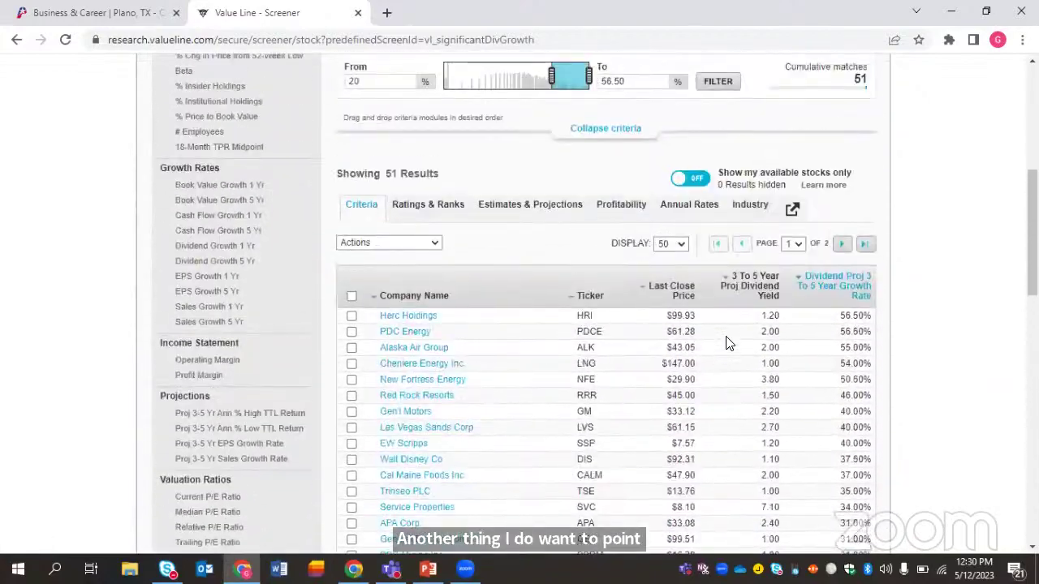
Show the ratings and ranks of the screened companies and read their Safety, Timeliness and Performance ranks down the list.
click(444, 208)
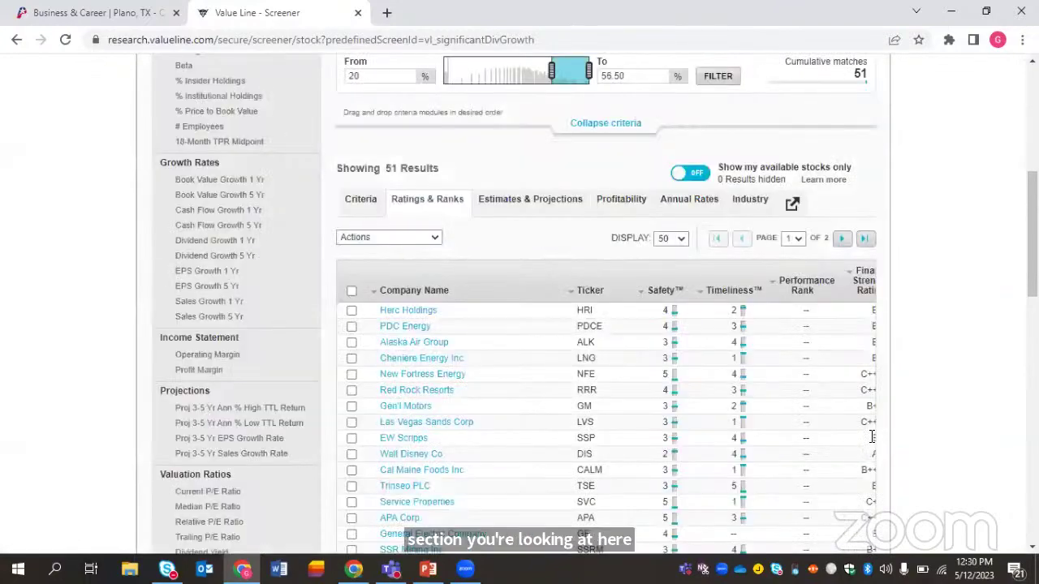
scroll(822, 411, down, 1)
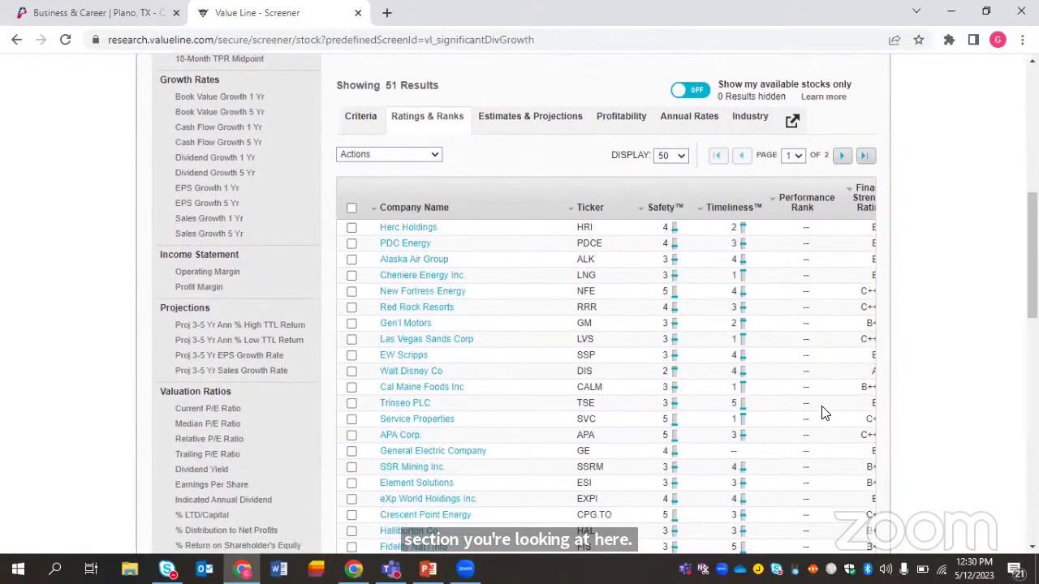
scroll(822, 413, down, 4)
scroll(736, 398, down, 2)
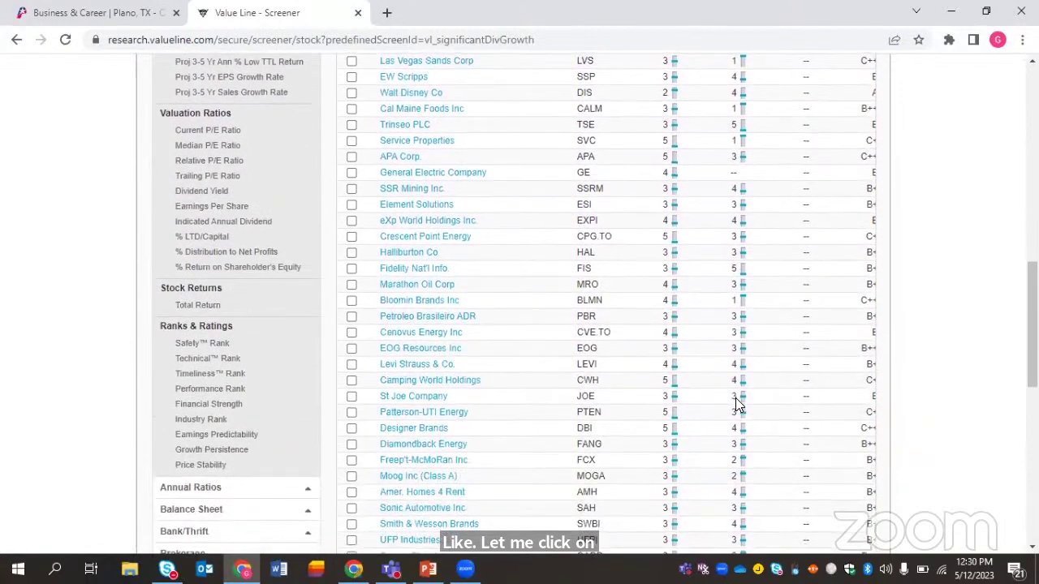
scroll(735, 398, up, 4)
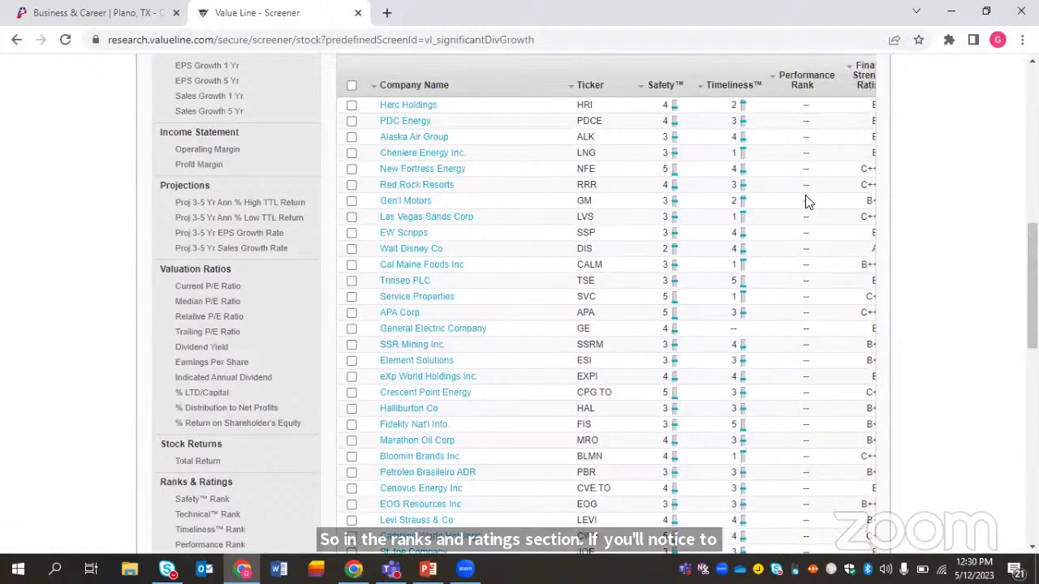
scroll(803, 207, down, 5)
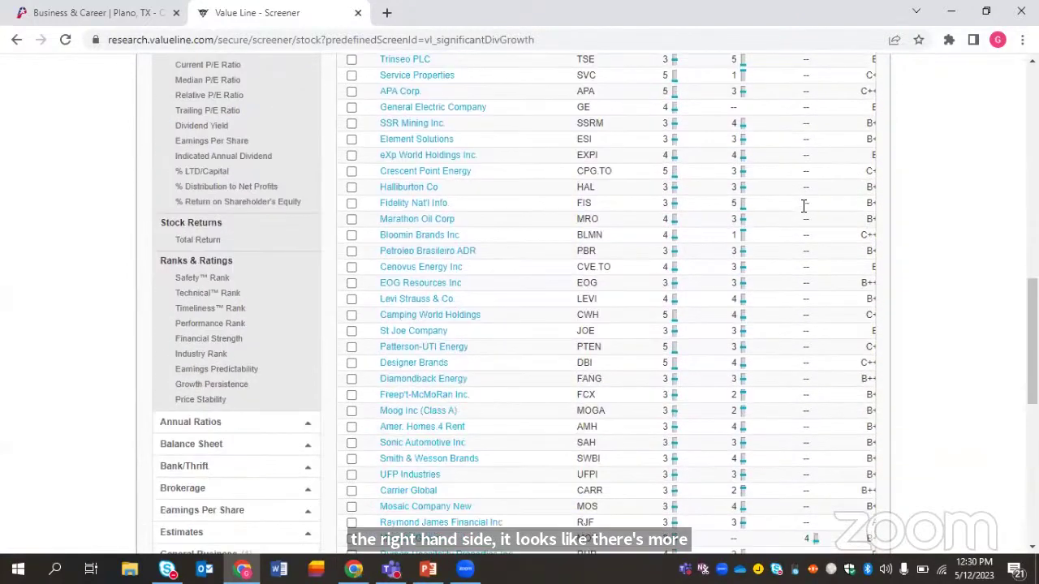
scroll(687, 258, down, 1)
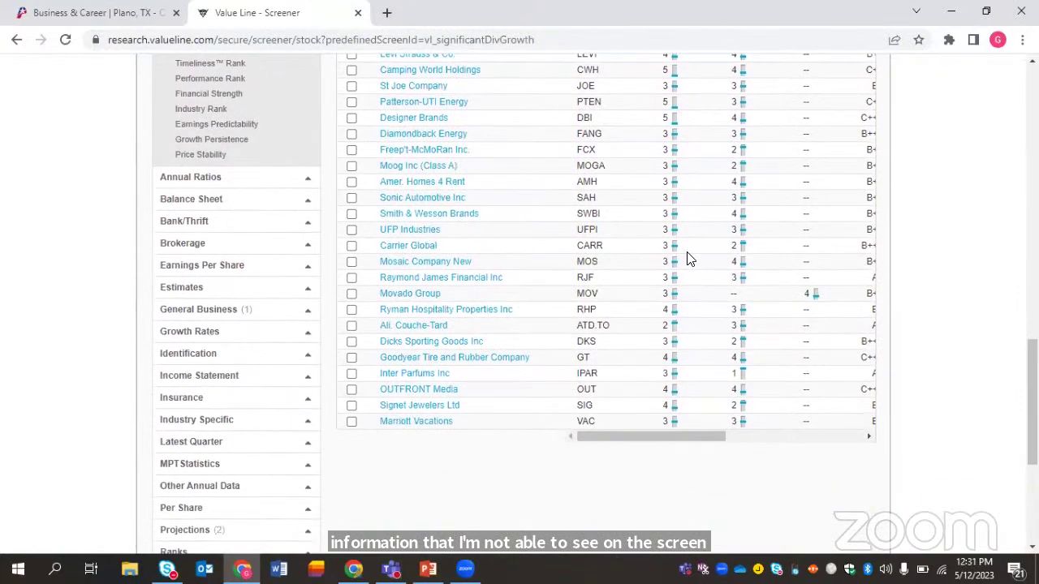
Bring the hidden rating columns from Financial Strength Rating to Price Stability into view and review them for the listed companies.
drag(617, 438, 806, 467)
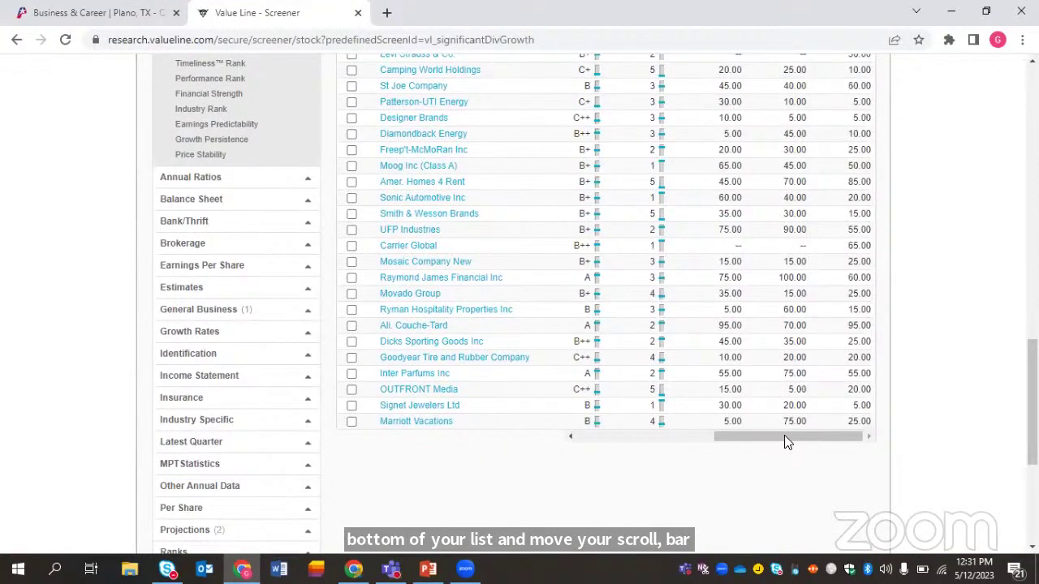
scroll(784, 436, up, 3)
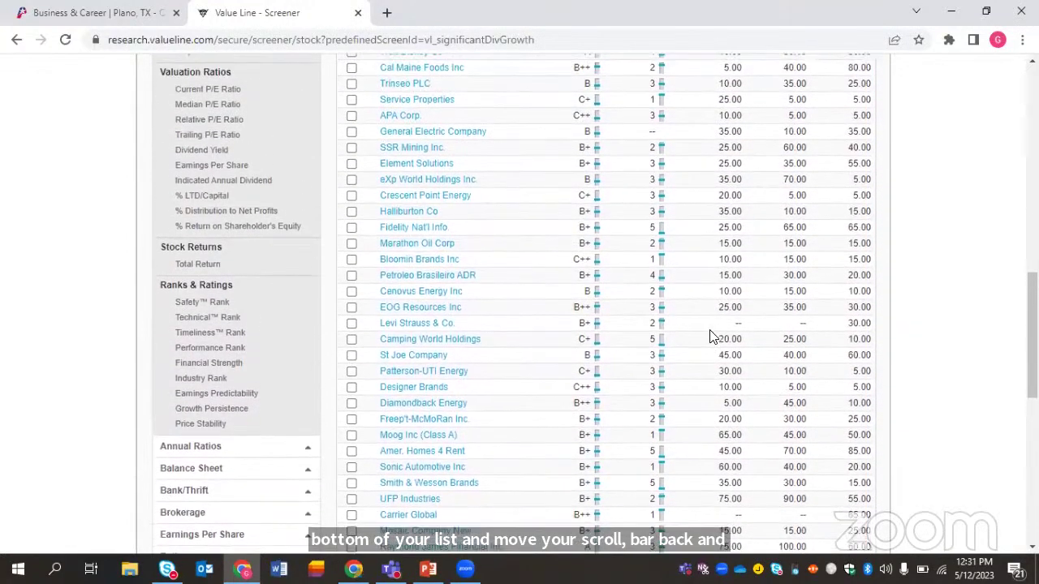
scroll(710, 337, up, 3)
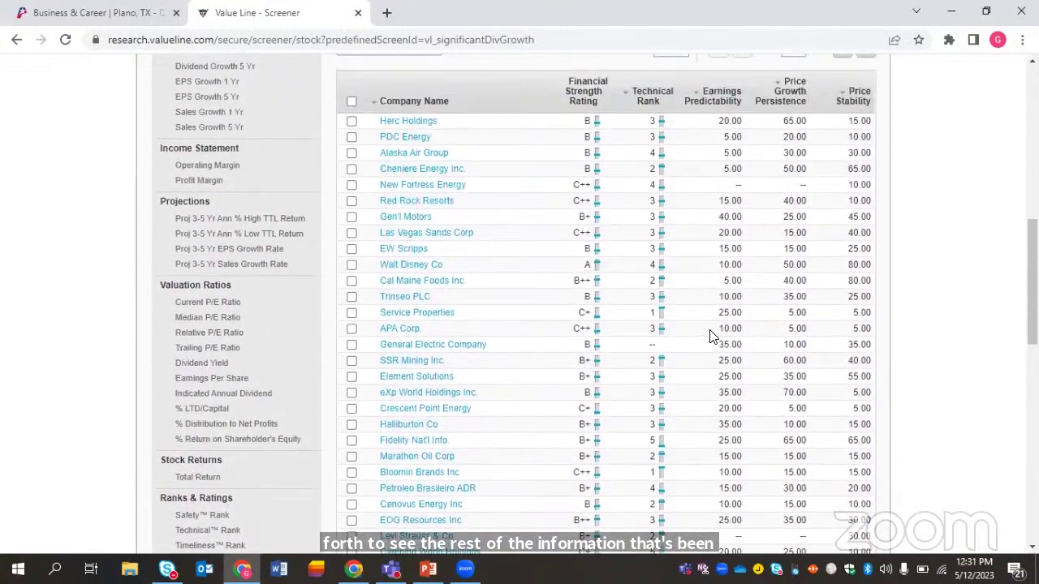
scroll(710, 337, up, 3)
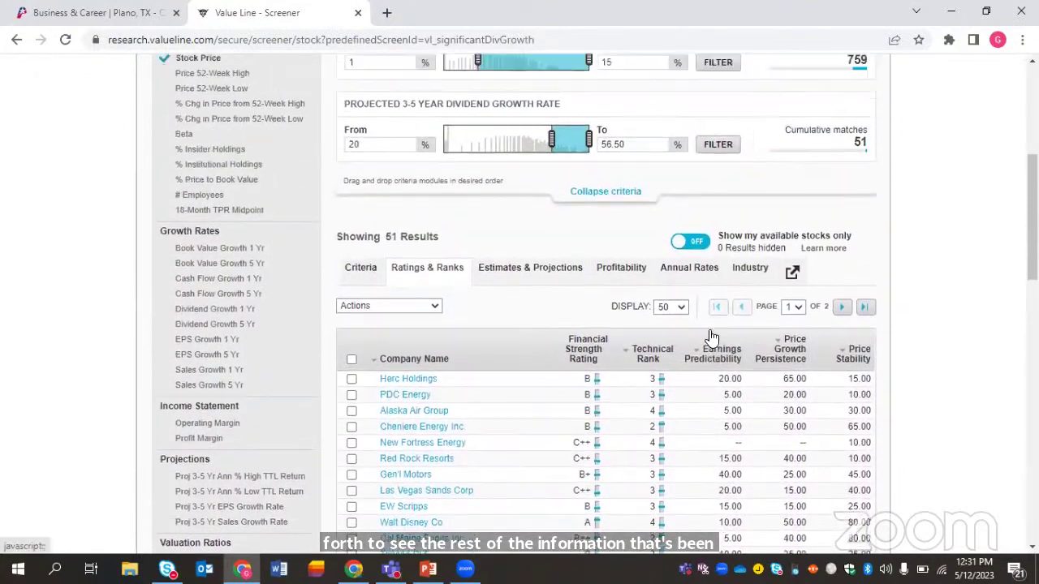
scroll(710, 337, up, 5)
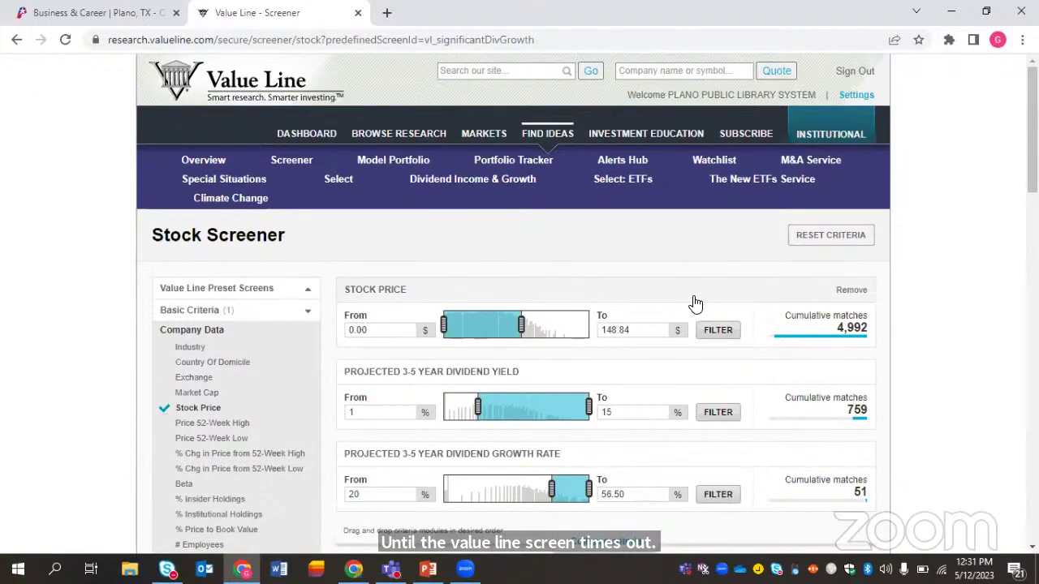
scroll(695, 304, down, 15)
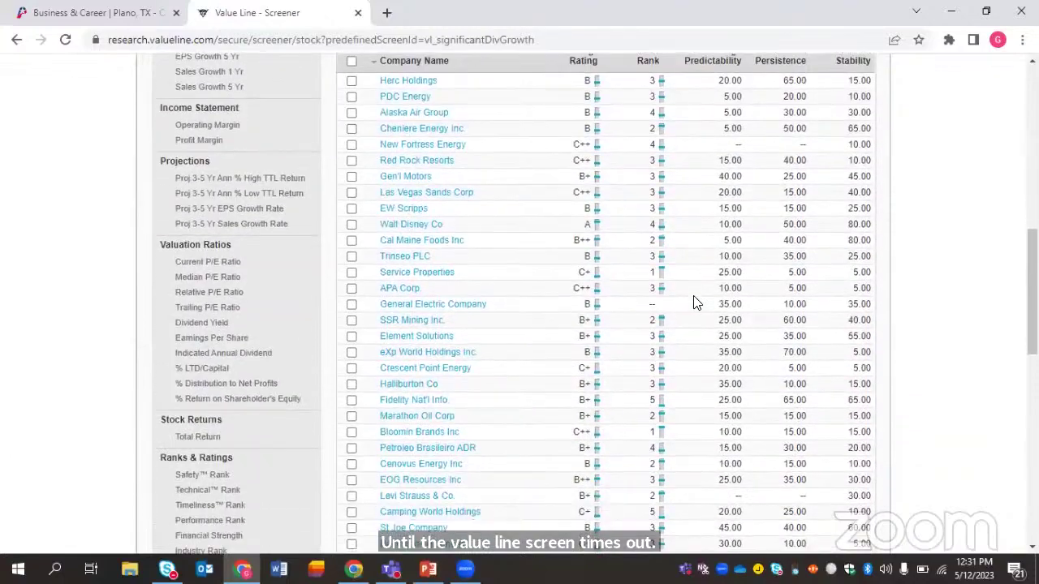
scroll(695, 303, down, 5)
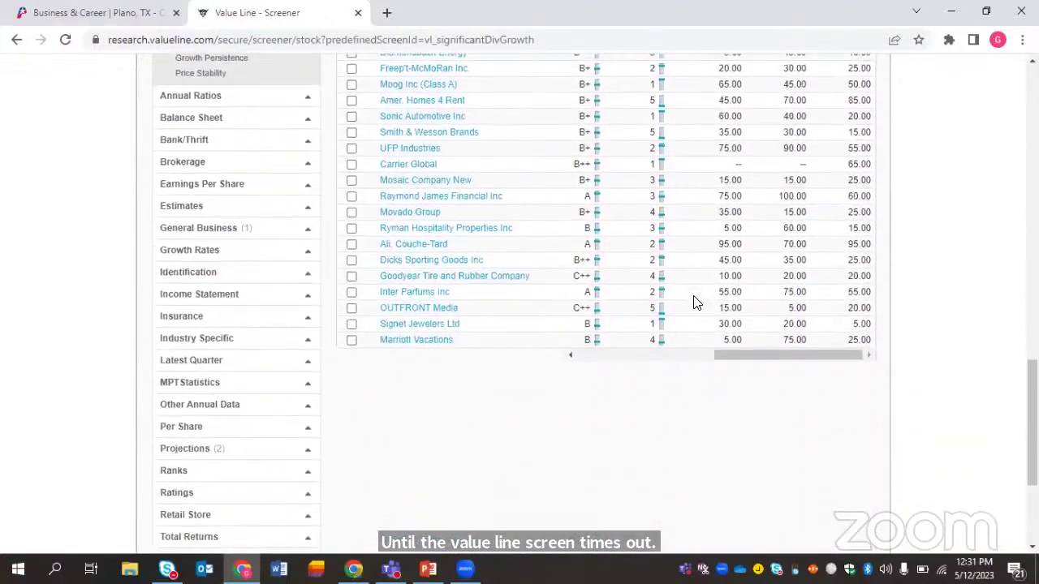
scroll(695, 304, up, 20)
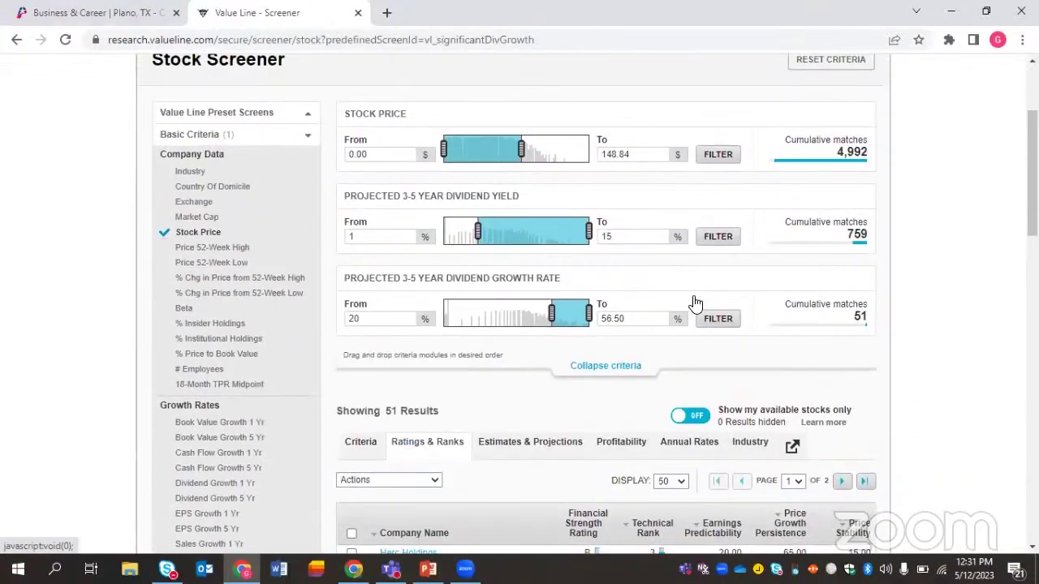
scroll(695, 304, up, 1)
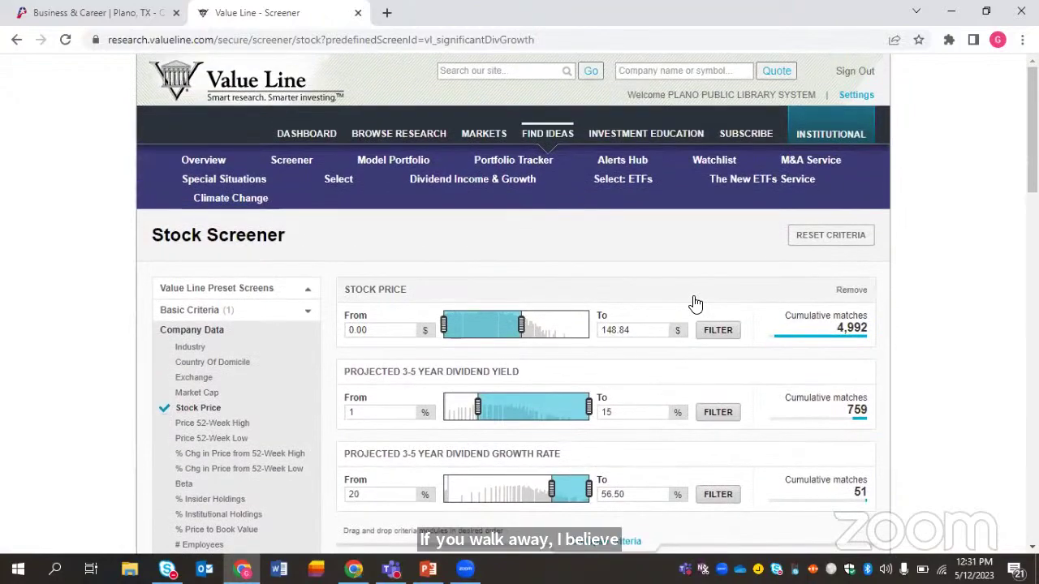
scroll(696, 303, down, 4)
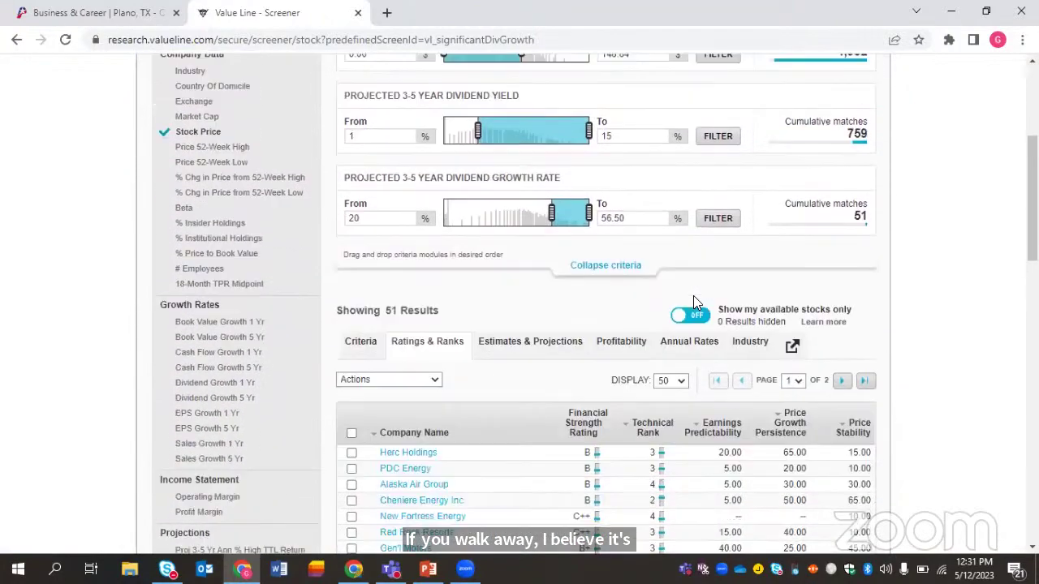
scroll(695, 302, down, 1)
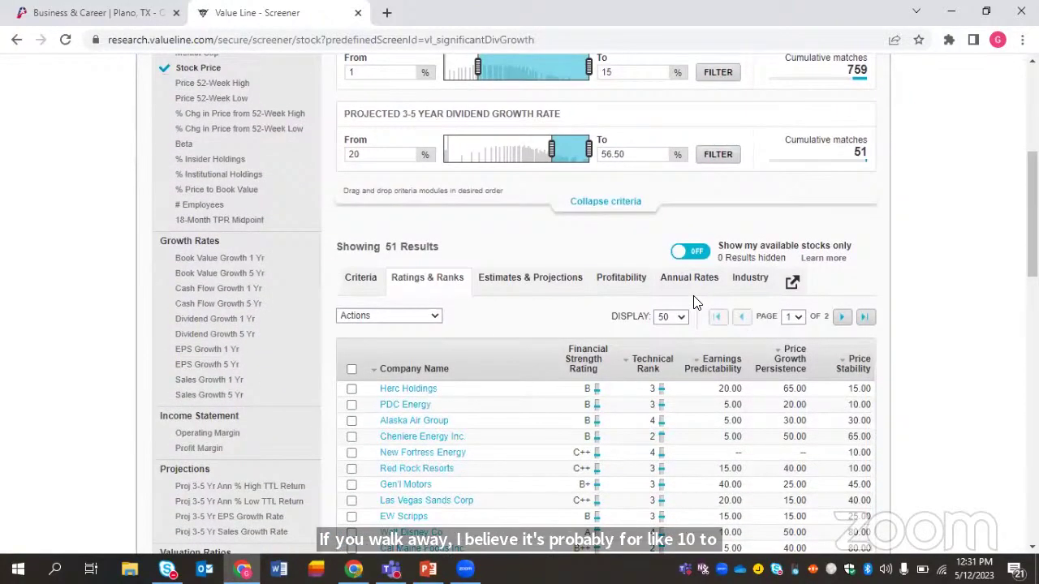
scroll(693, 303, up, 5)
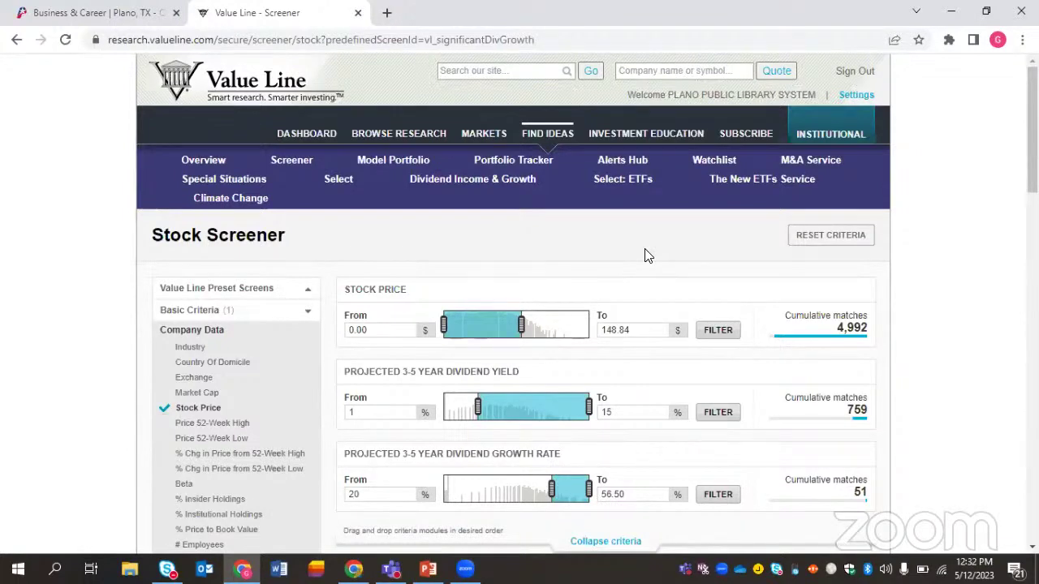
scroll(608, 308, down, 4)
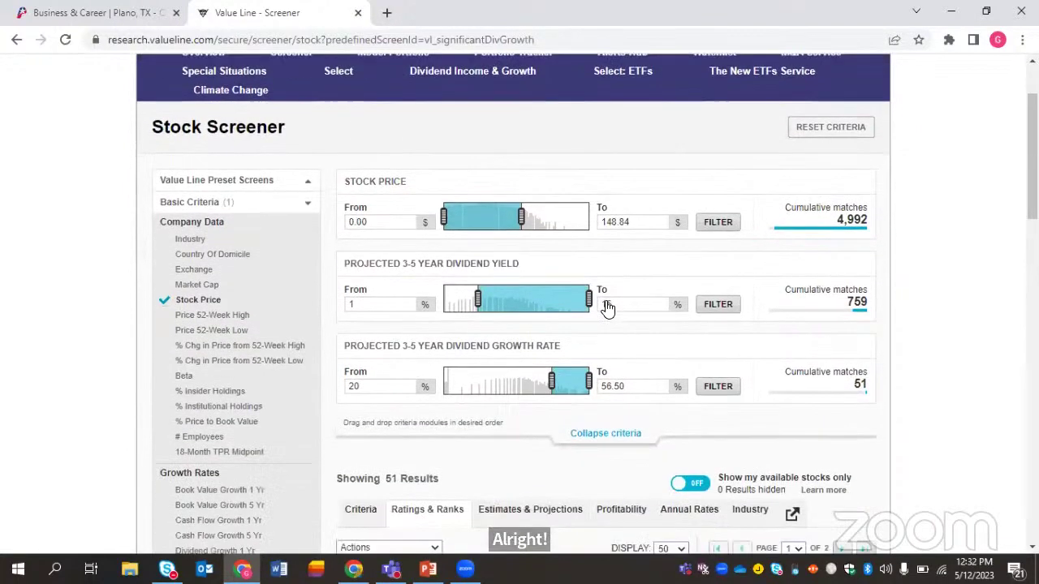
scroll(608, 311, down, 5)
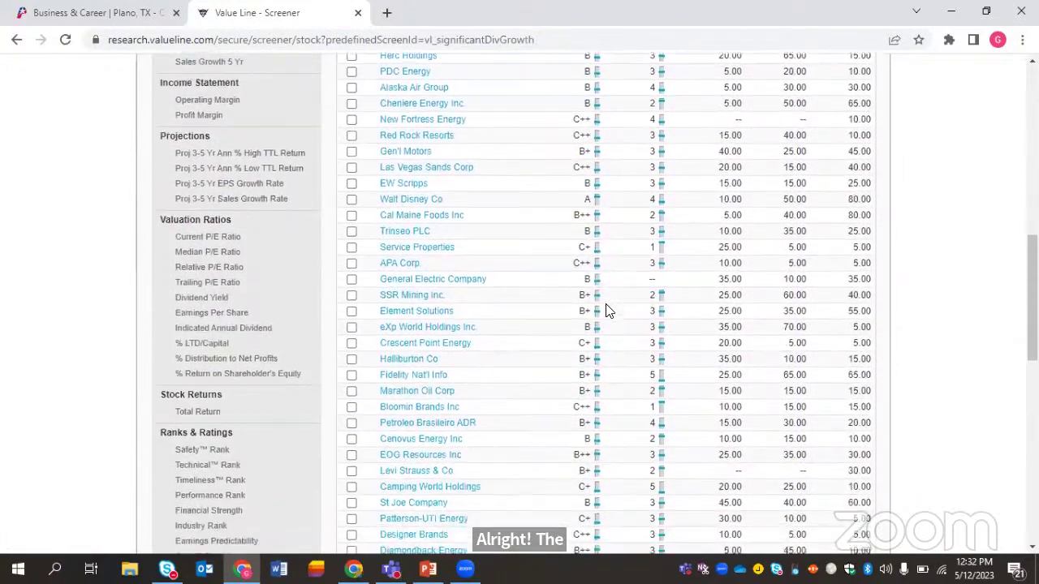
scroll(608, 311, down, 2)
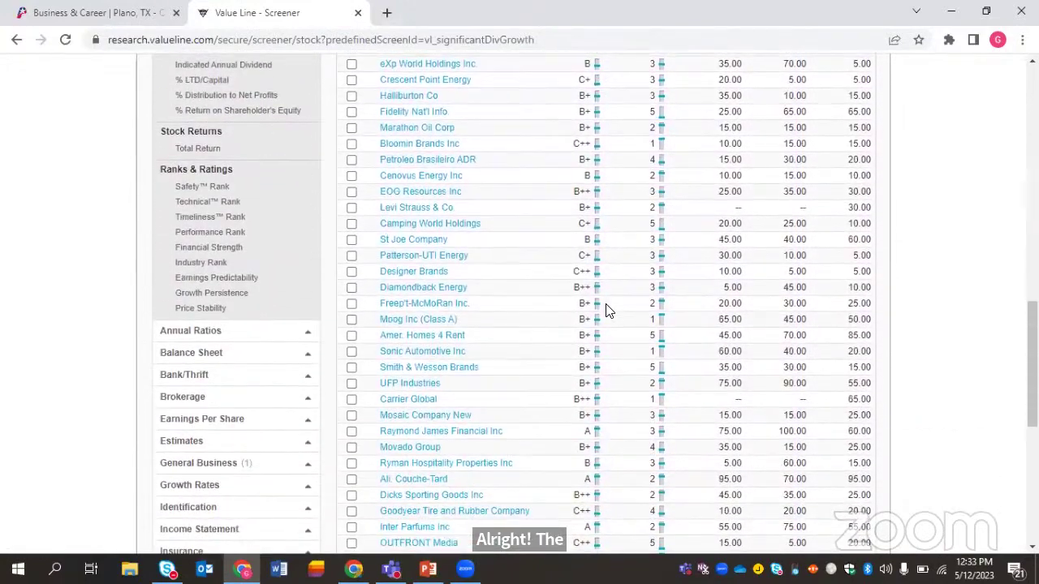
scroll(608, 310, up, 7)
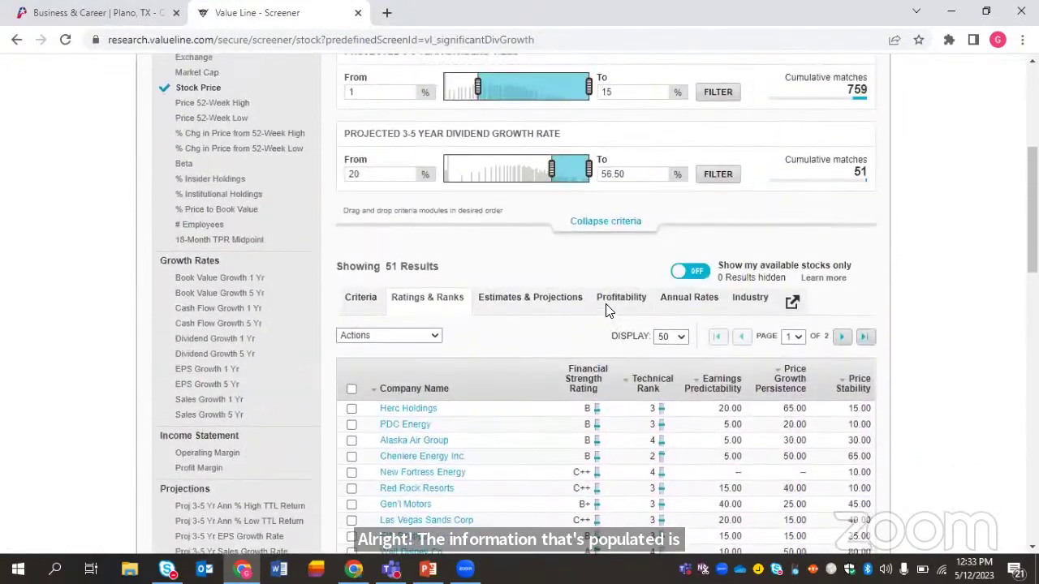
scroll(607, 311, up, 4)
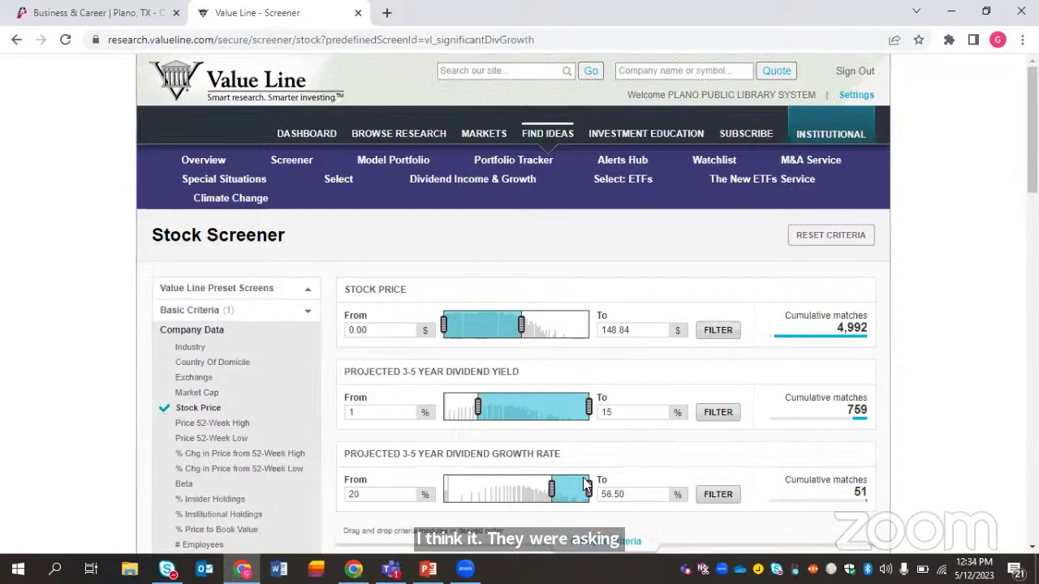
scroll(460, 405, down, 3)
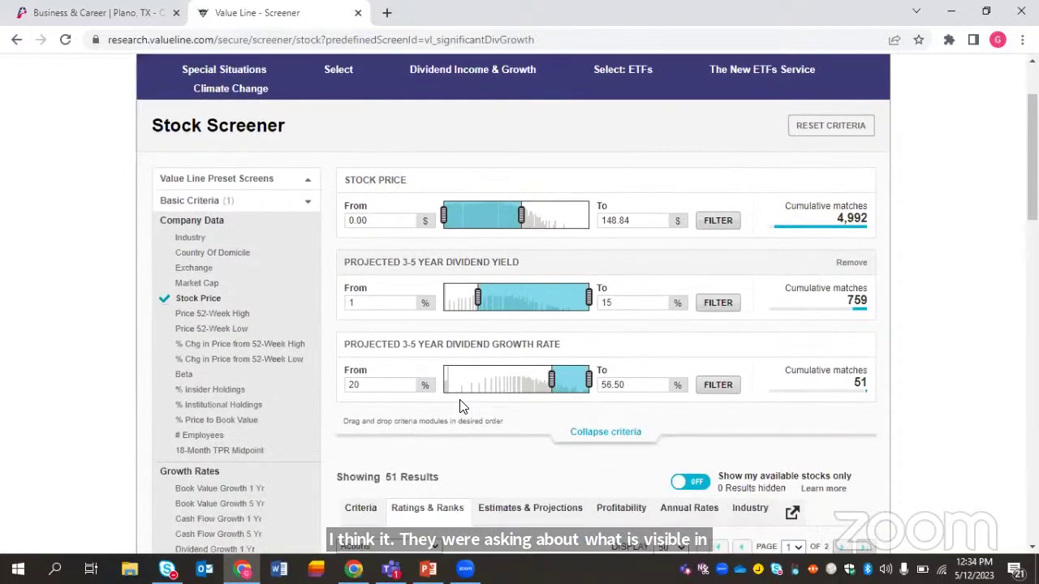
scroll(487, 380, up, 3)
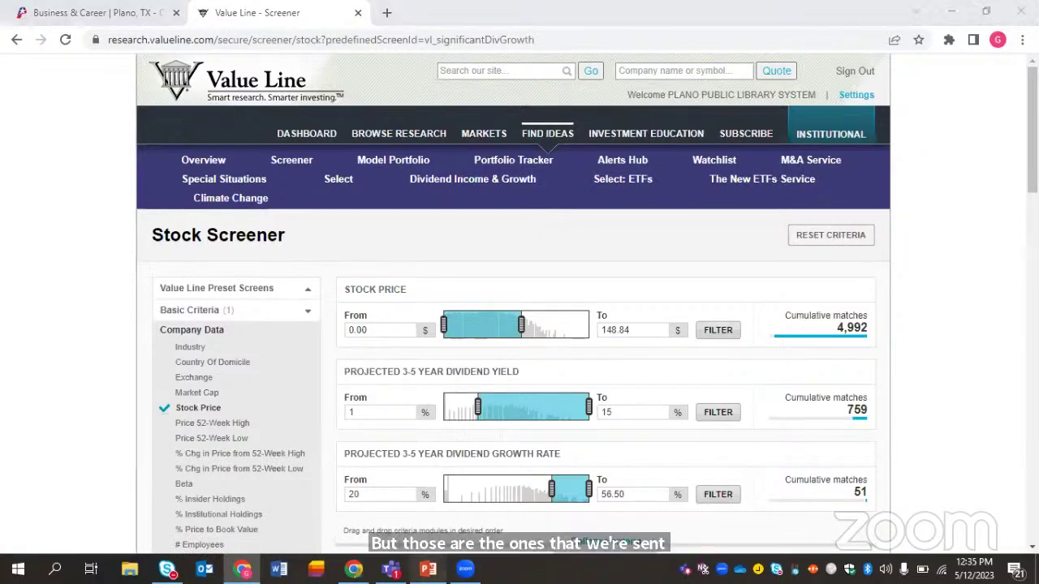
Switch to the Value Line presentation in PowerPoint and run the slide show to the Upcoming Programs and Additional resources slide.
key(alt+Tab)
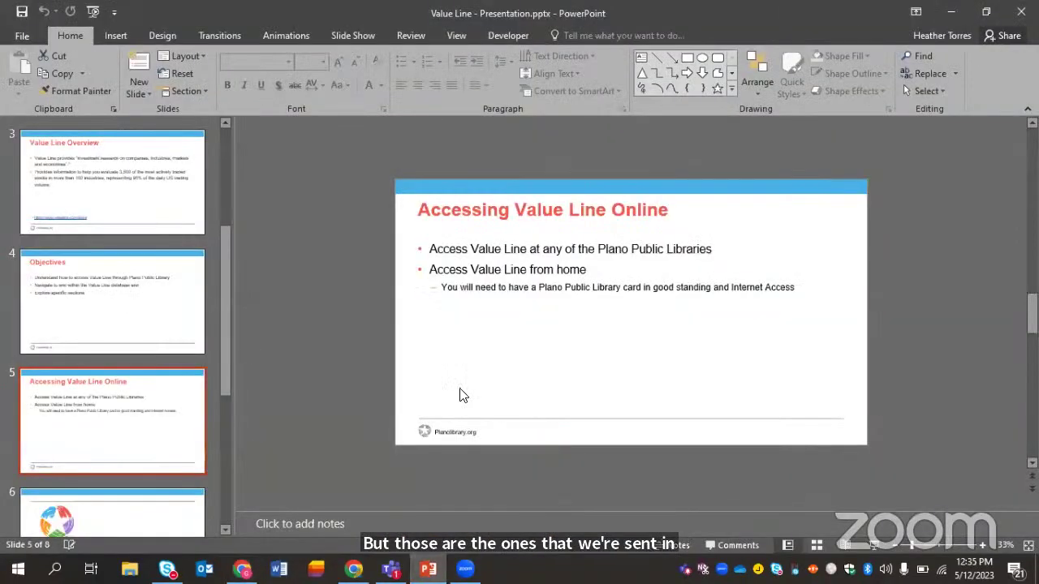
click(872, 545)
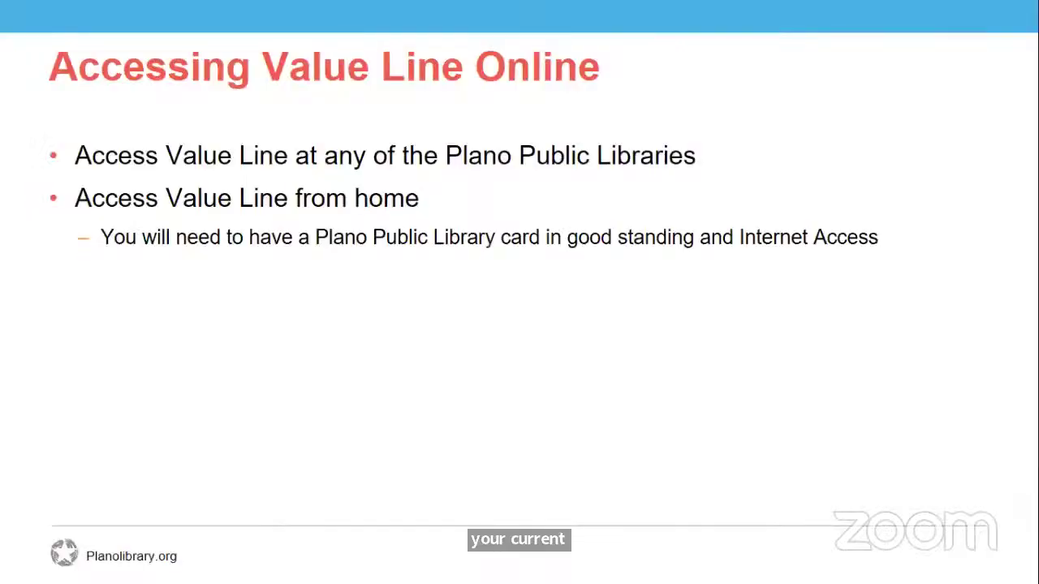
click(584, 382)
key(Left)
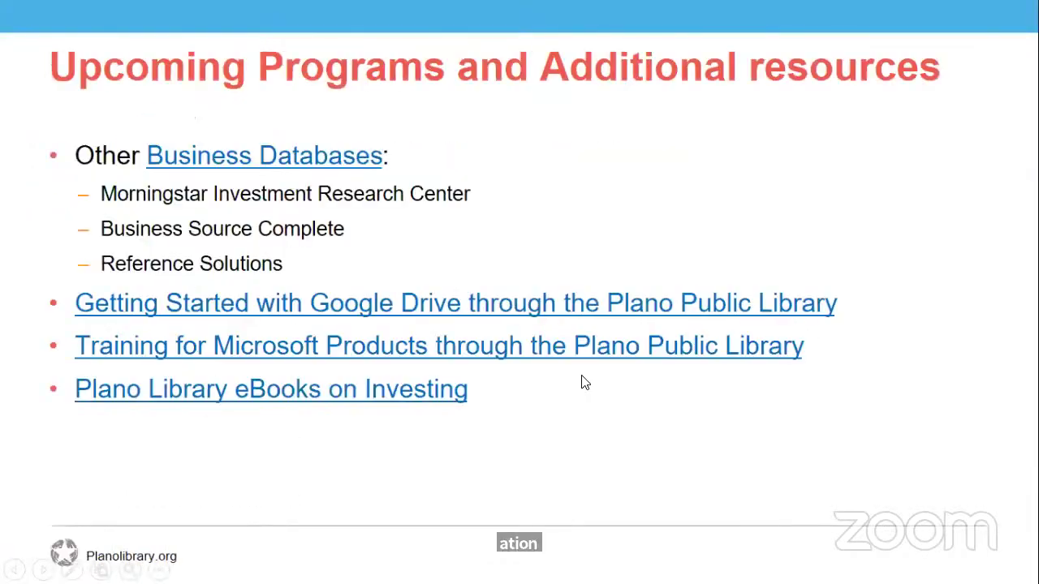